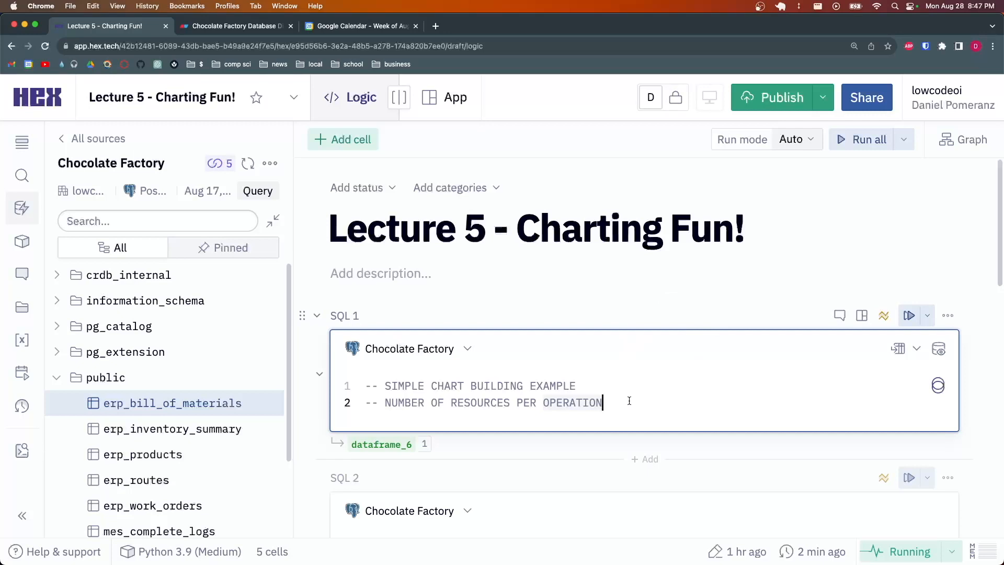
Start the SQL 1 query with select * from mes_resources r
key(Return)
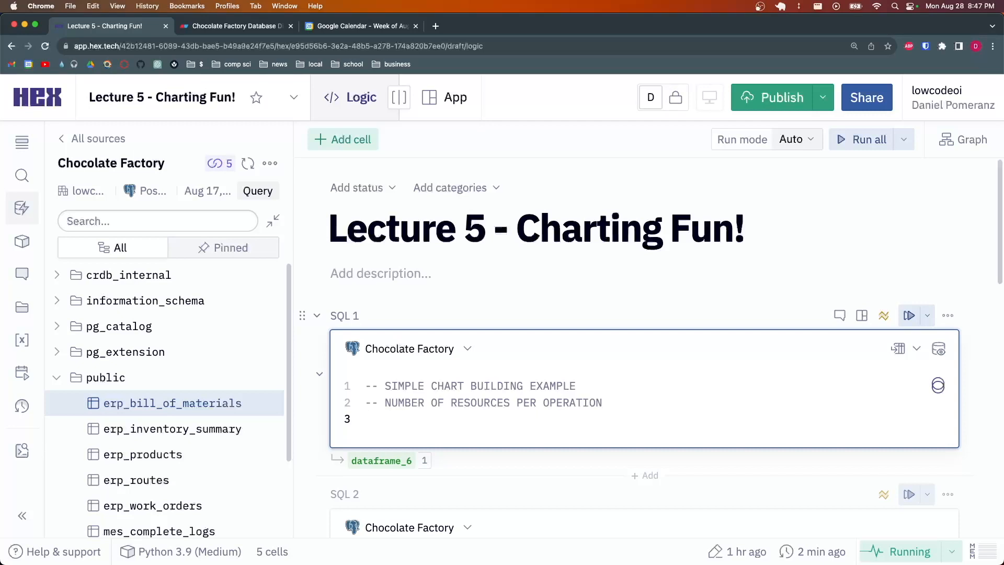
text(selec)
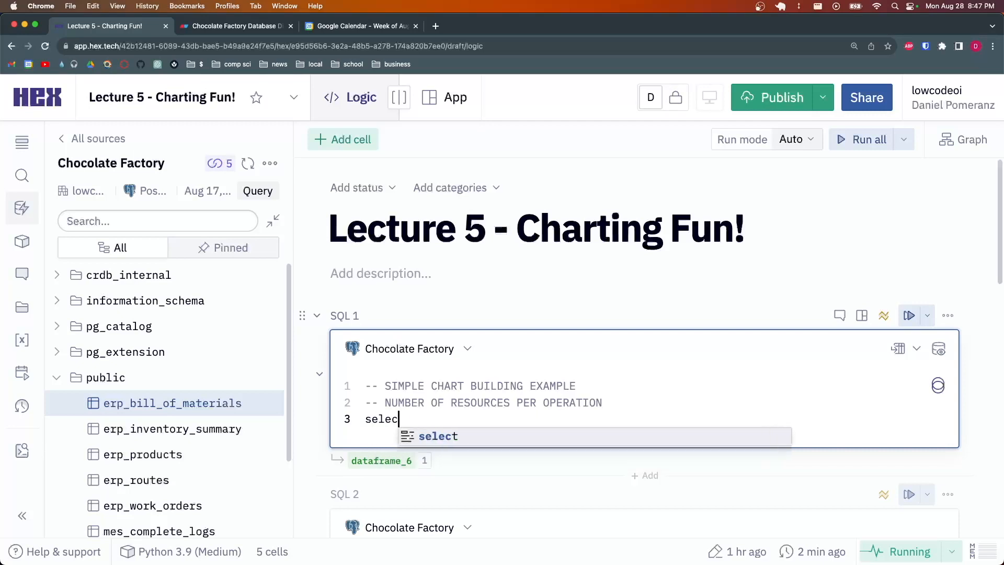
text(t *)
key(Return)
text(from mes)
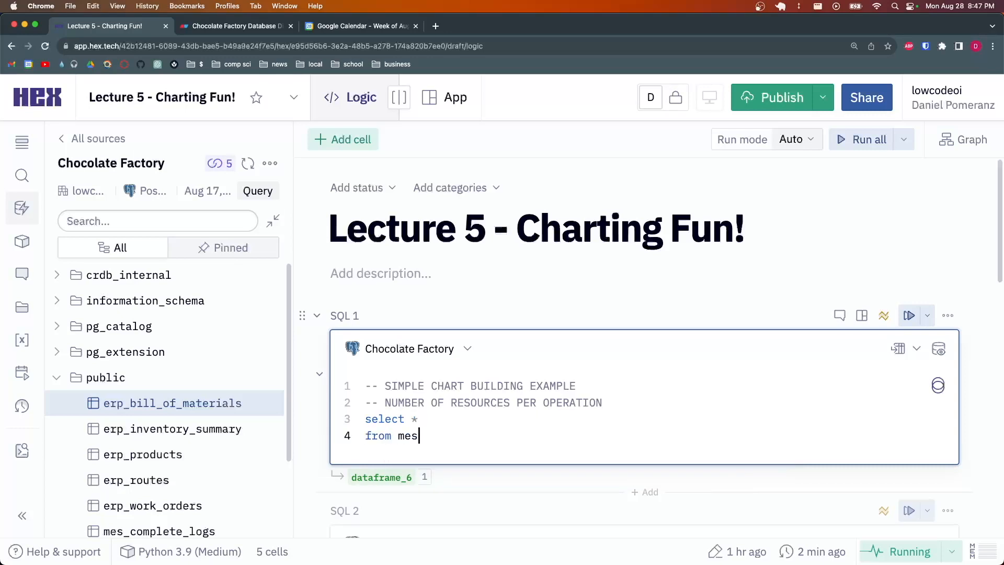
text(_resources r)
key(Return)
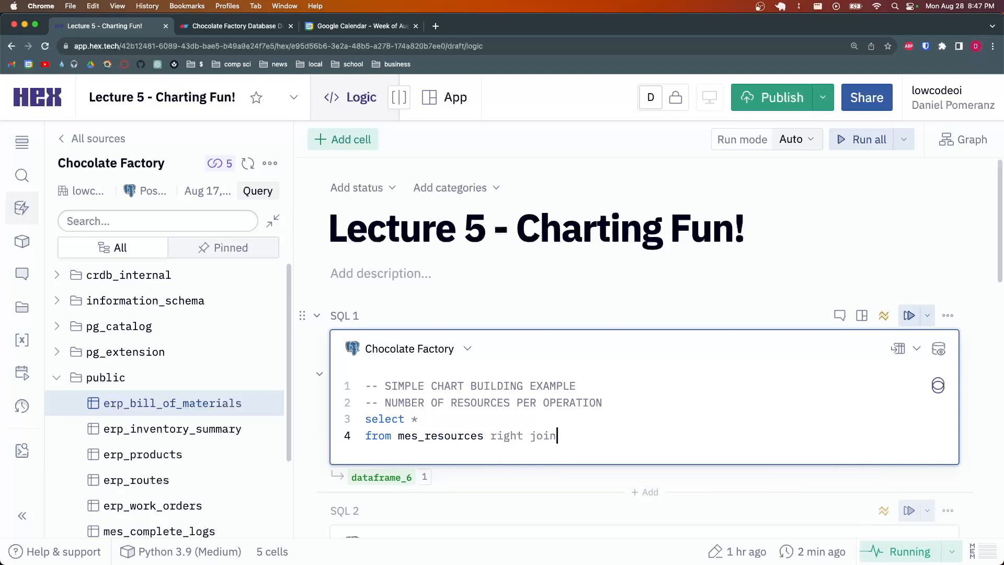
key(Escape)
Add inner join mes_operations o on r.operation_id = o.id to the query
key(Return)
text(i)
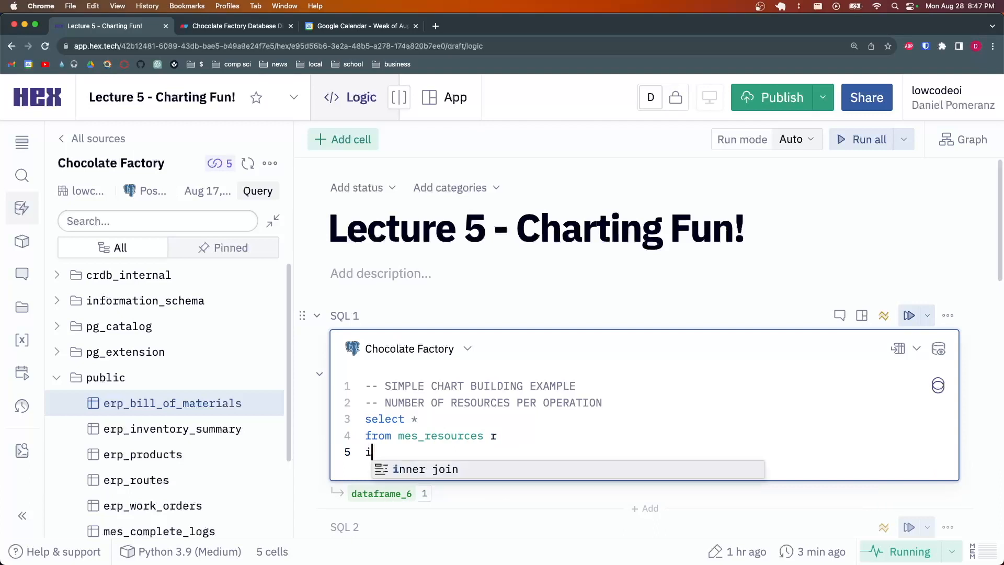
text(nner join mes_)
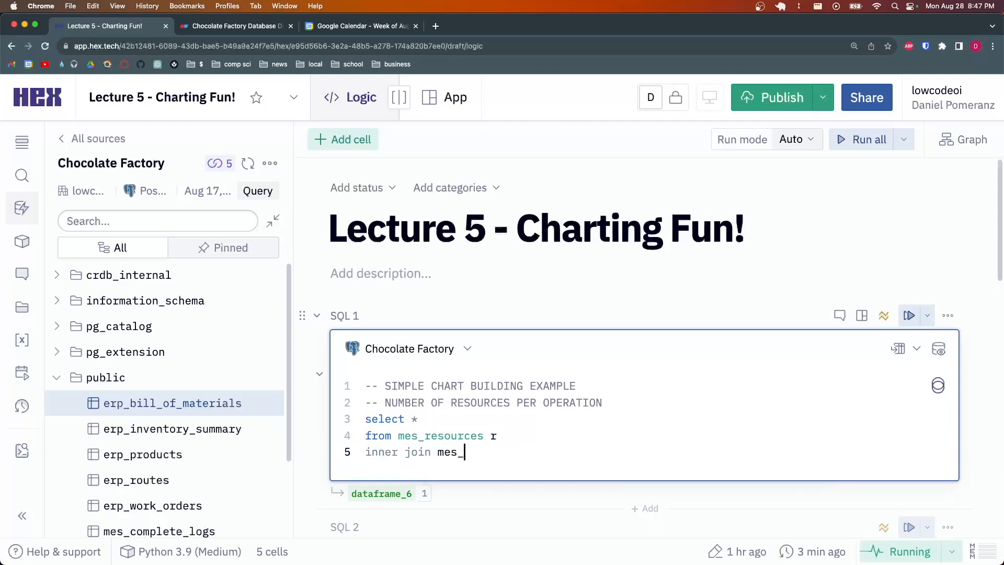
text(operations o)
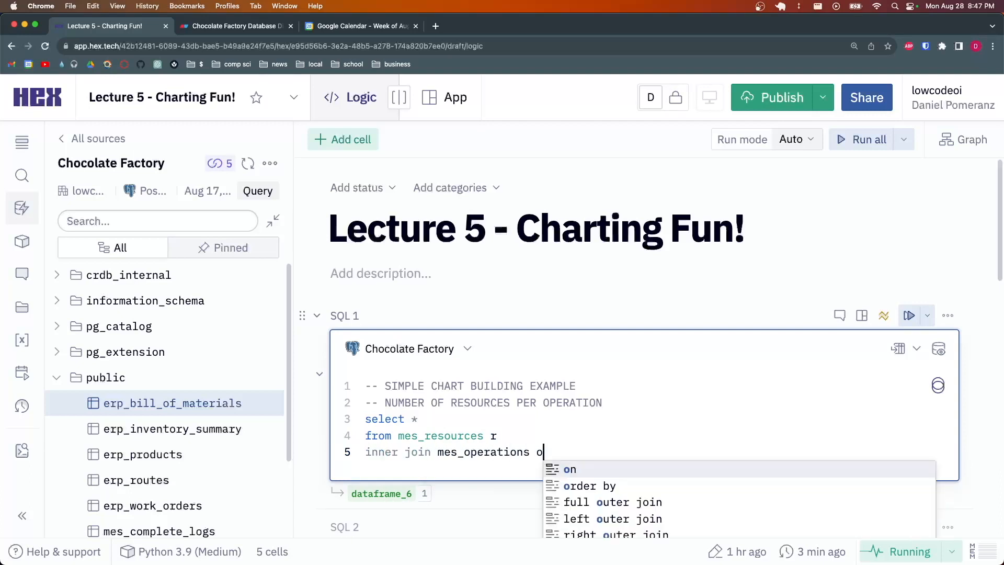
key(Escape)
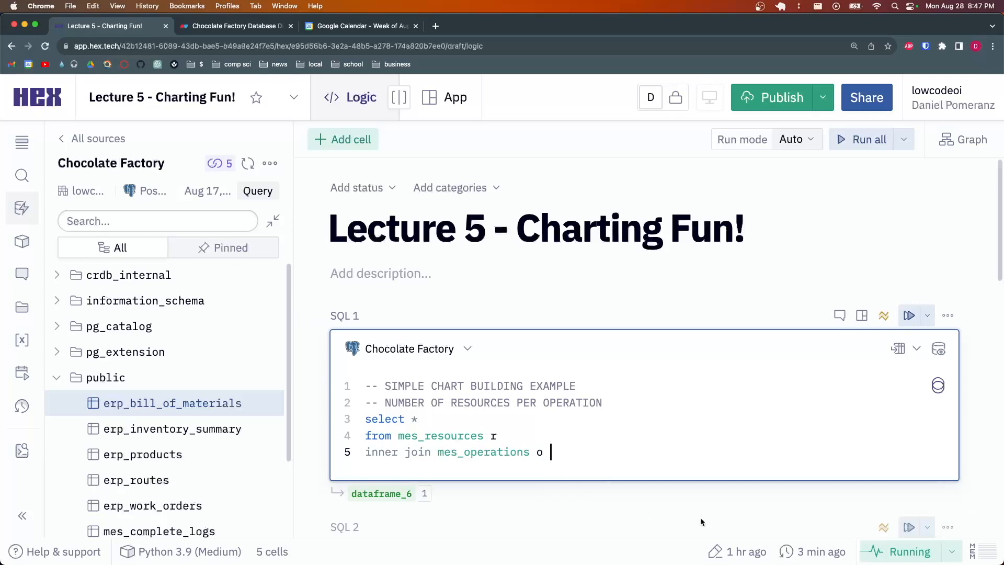
key(Return)
text(on )
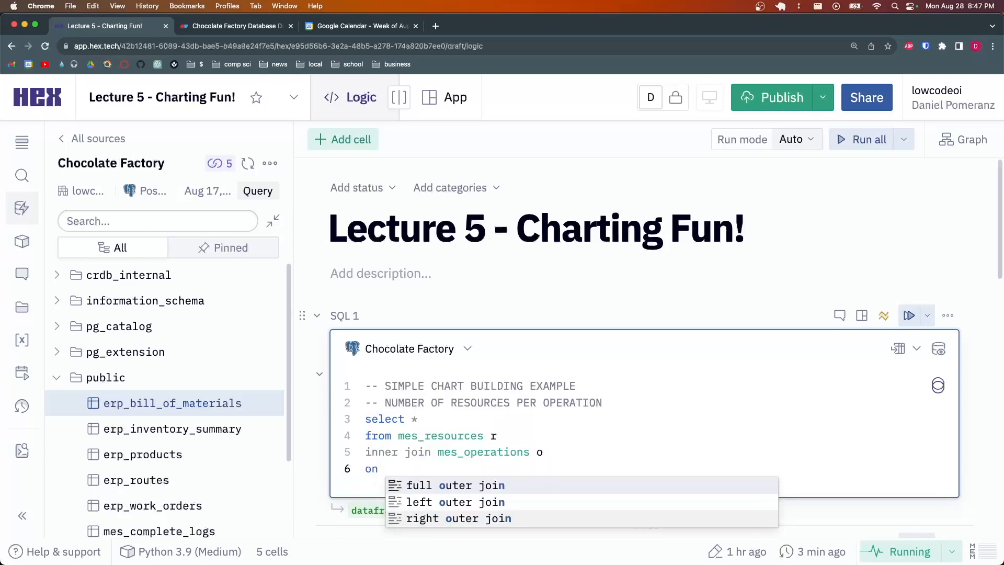
text(r.operat)
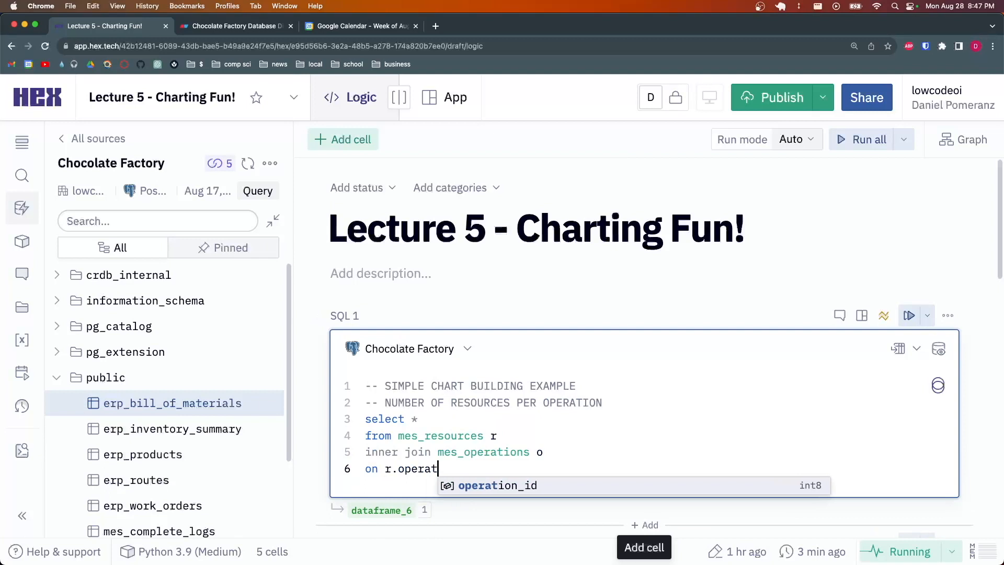
key(Tab)
text(= o.id)
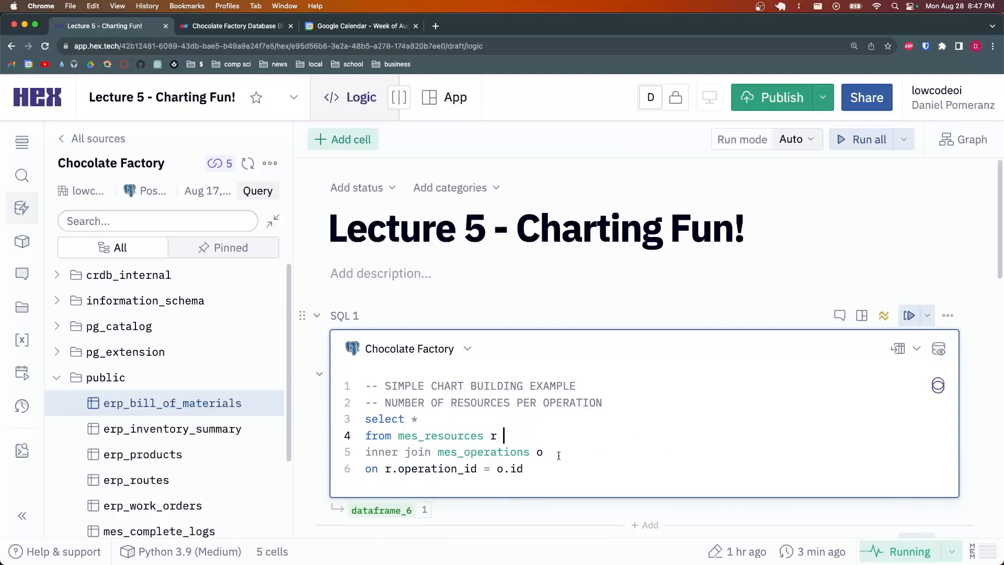
drag(557, 468, 361, 417)
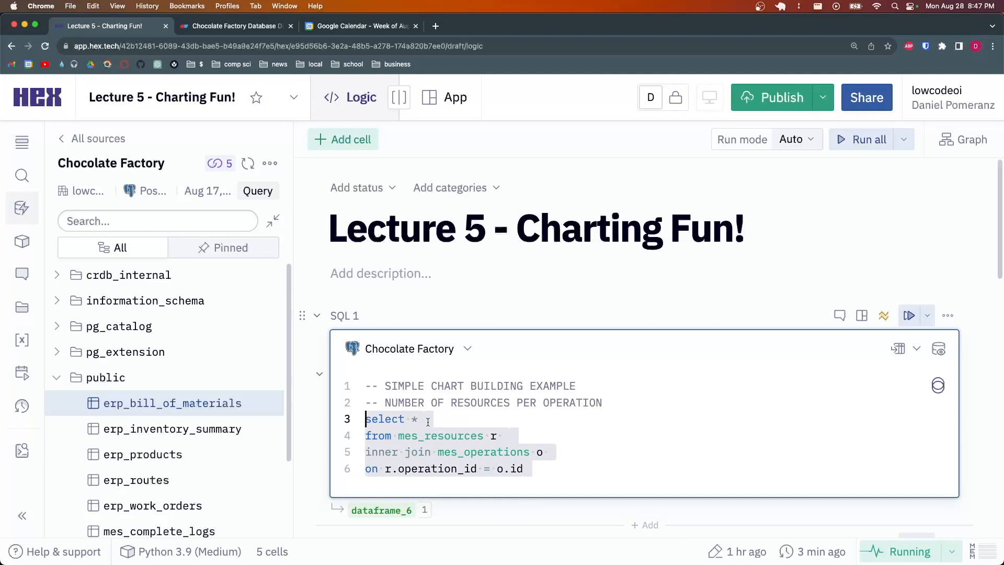
click(447, 419)
drag(538, 467, 363, 419)
click(449, 425)
click(551, 468)
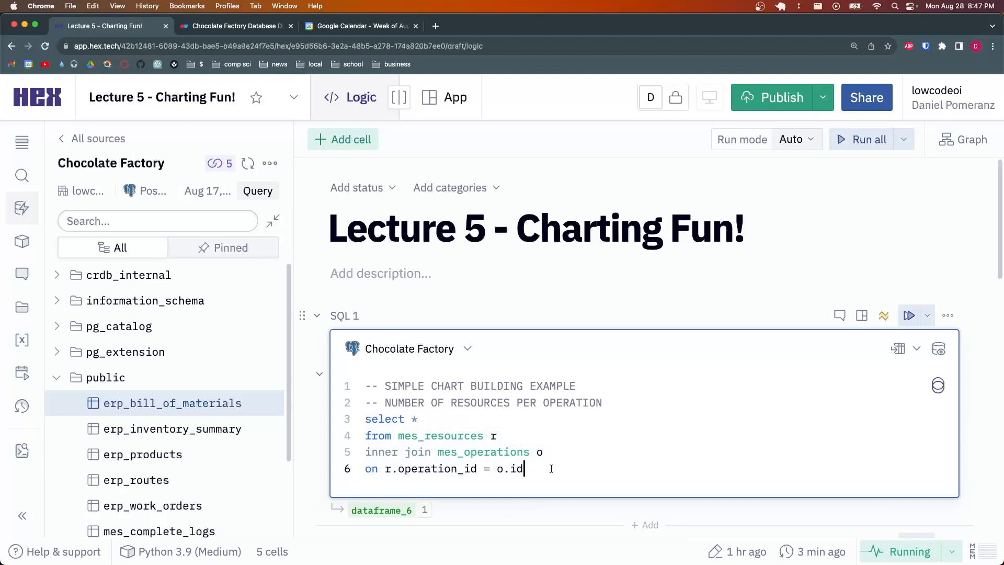
scroll(635, 443, down, 2)
Run the SQL 1 join and review its 20-row preview of resources and operations
key(super+Return)
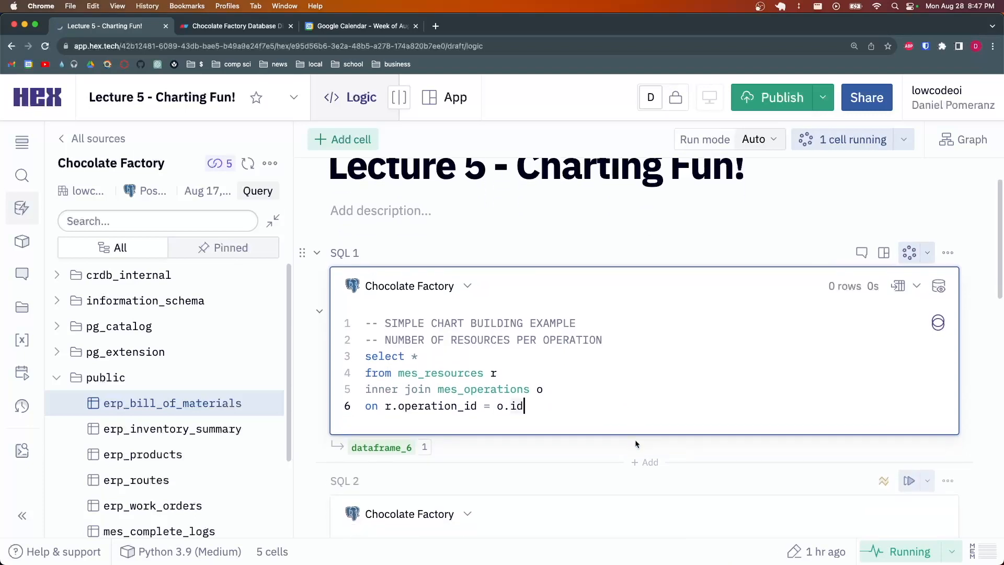
scroll(660, 445, down, 6)
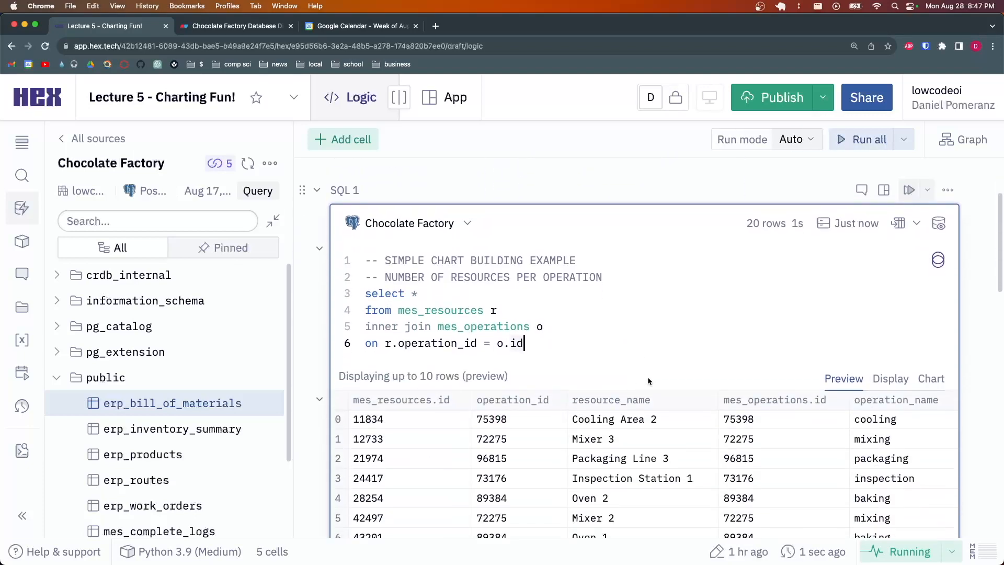
scroll(601, 386, down, 2)
scroll(598, 389, up, 4)
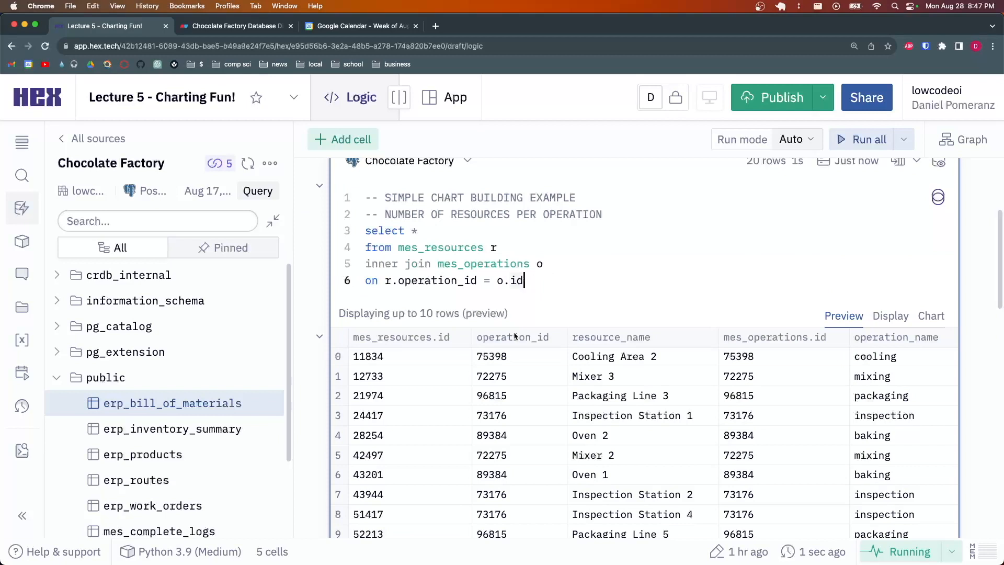
scroll(469, 444, down, 2)
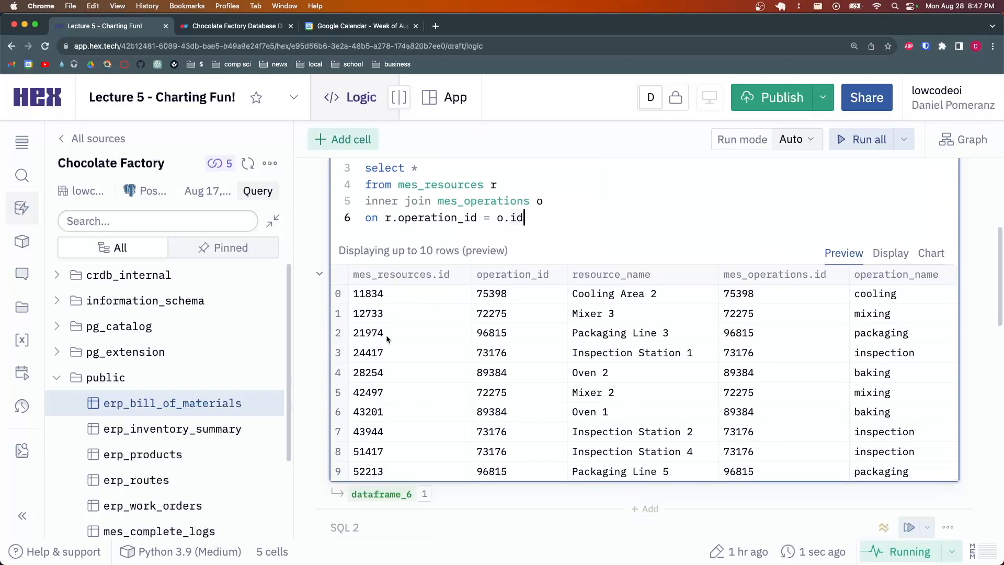
Show the SQL 1 result as a stacked column chart
click(931, 253)
scroll(919, 248, up, 2)
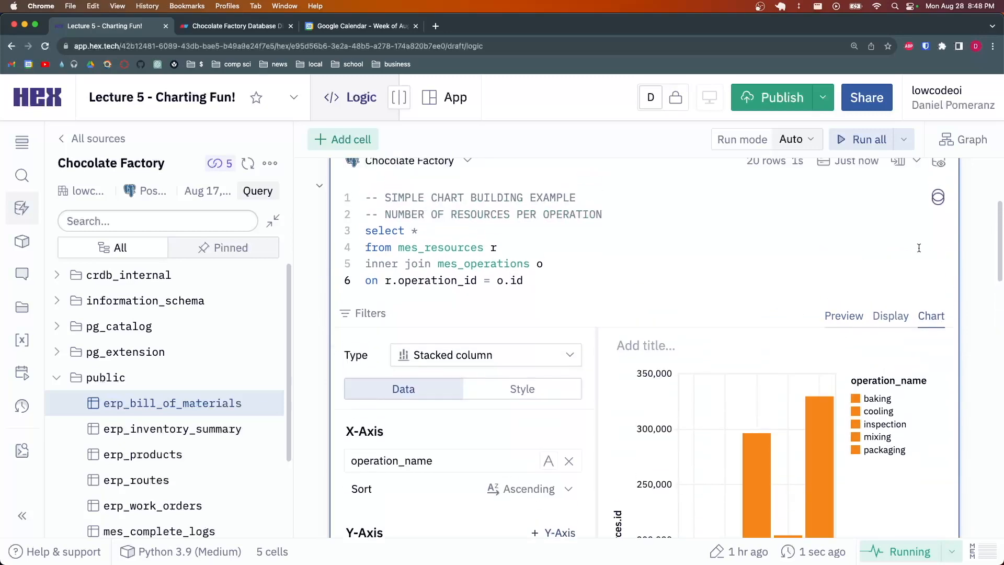
scroll(919, 248, up, 4)
scroll(623, 238, down, 3)
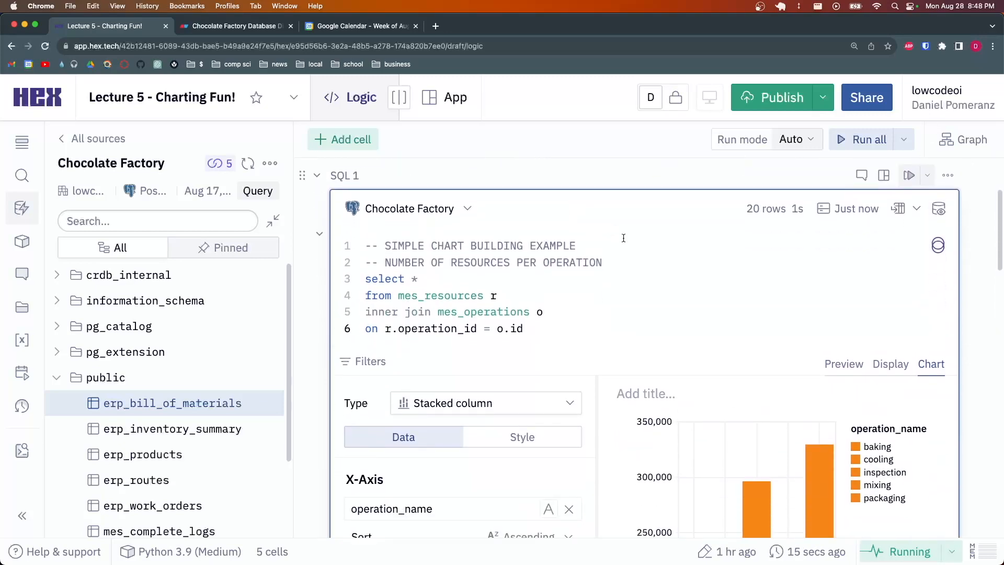
scroll(624, 238, down, 3)
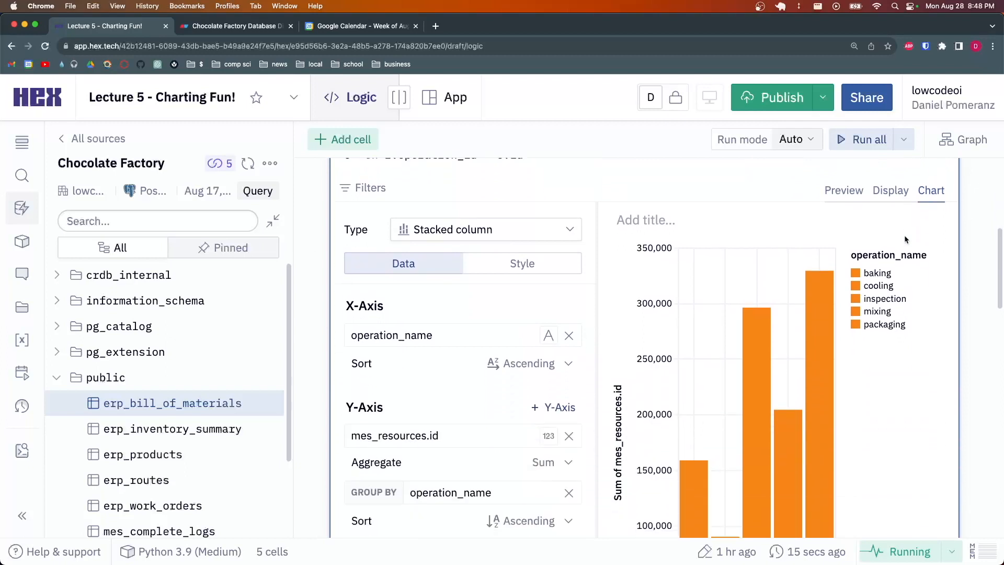
Remove the operation_name grouping, the mes_resources.id Y-axis and the operation_name X-axis
click(569, 493)
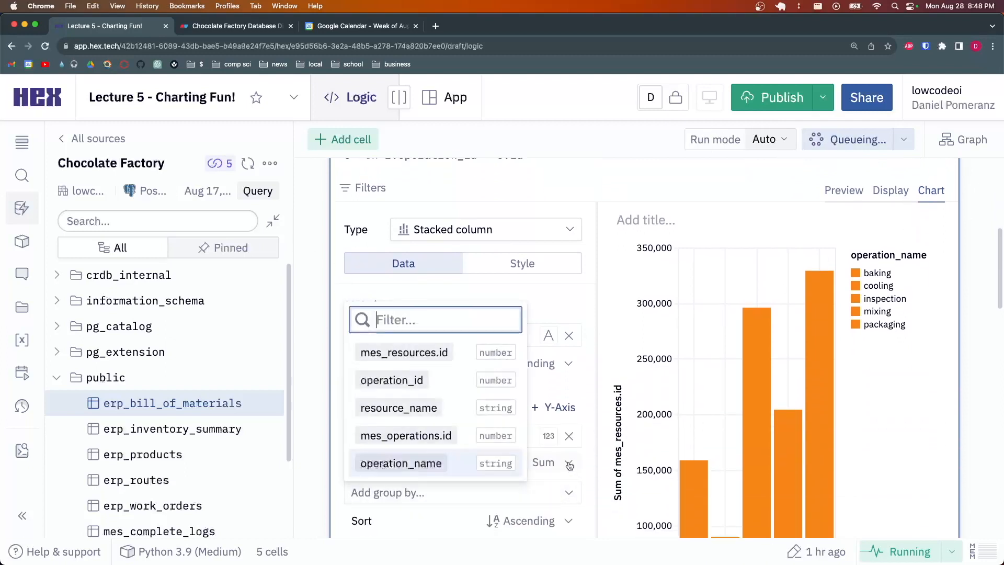
click(569, 436)
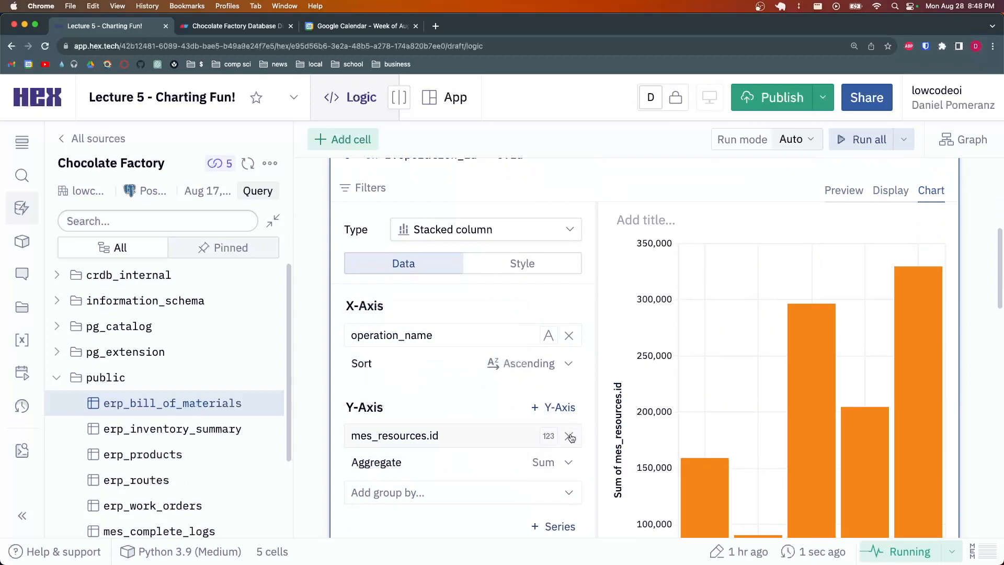
click(569, 436)
click(557, 290)
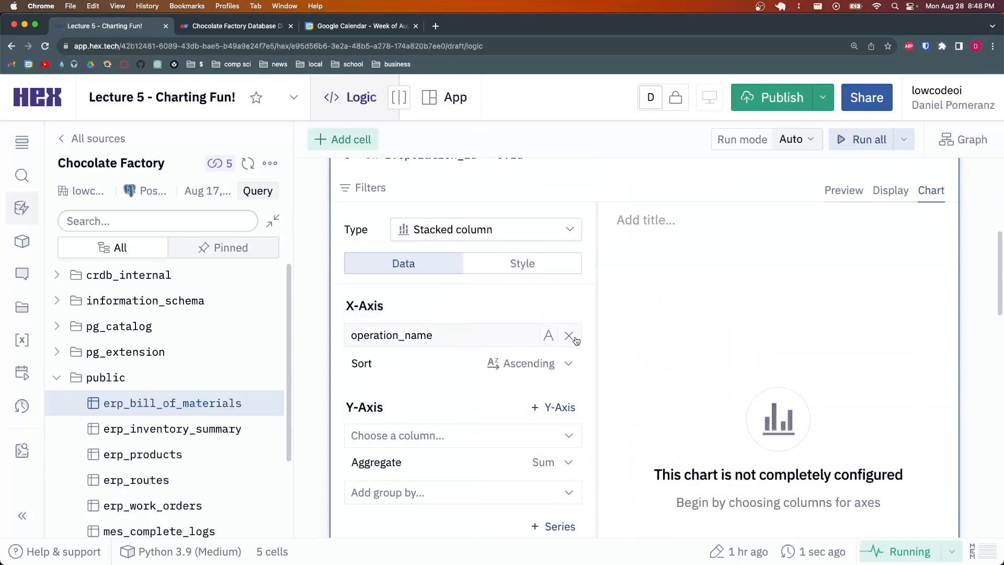
click(569, 336)
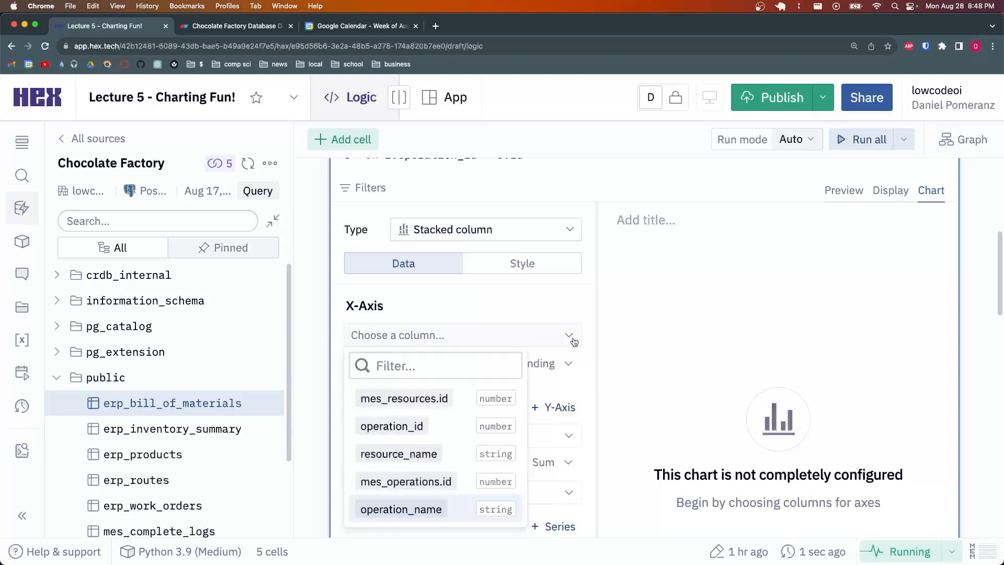
click(526, 310)
Point out RESOURCES PER OPERATION in the cell comment, then bring up the X-axis column choices
scroll(504, 314, up, 3)
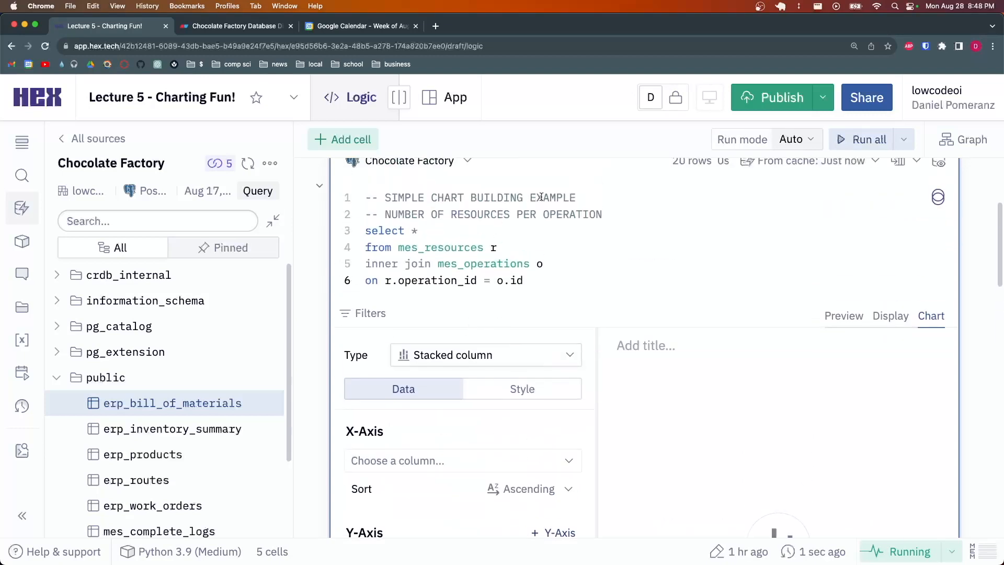
drag(611, 212, 453, 214)
click(453, 214)
click(636, 216)
scroll(601, 262, down, 3)
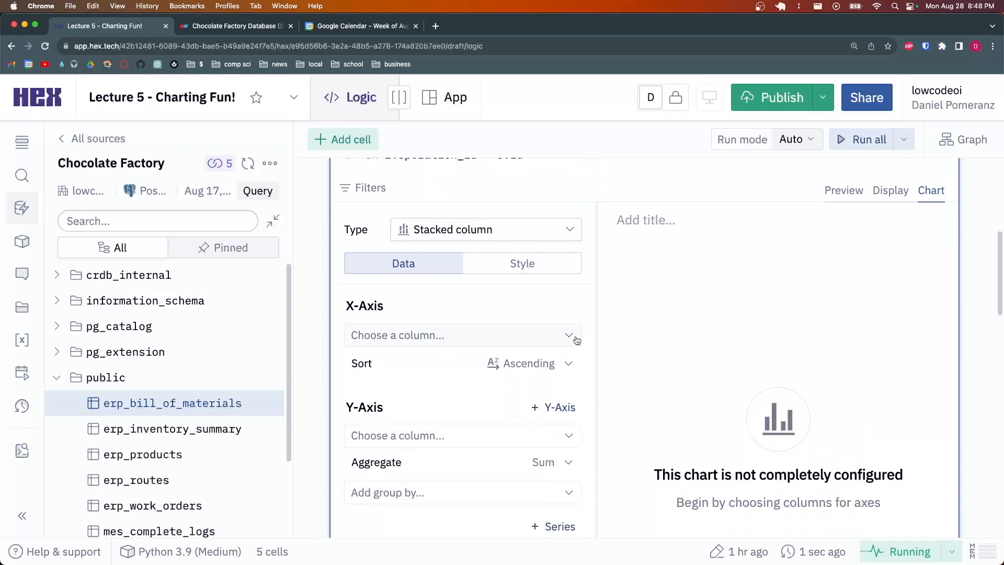
click(570, 335)
Plot operation_name on the X-axis against a count of resource_name on the Y-axis
click(450, 510)
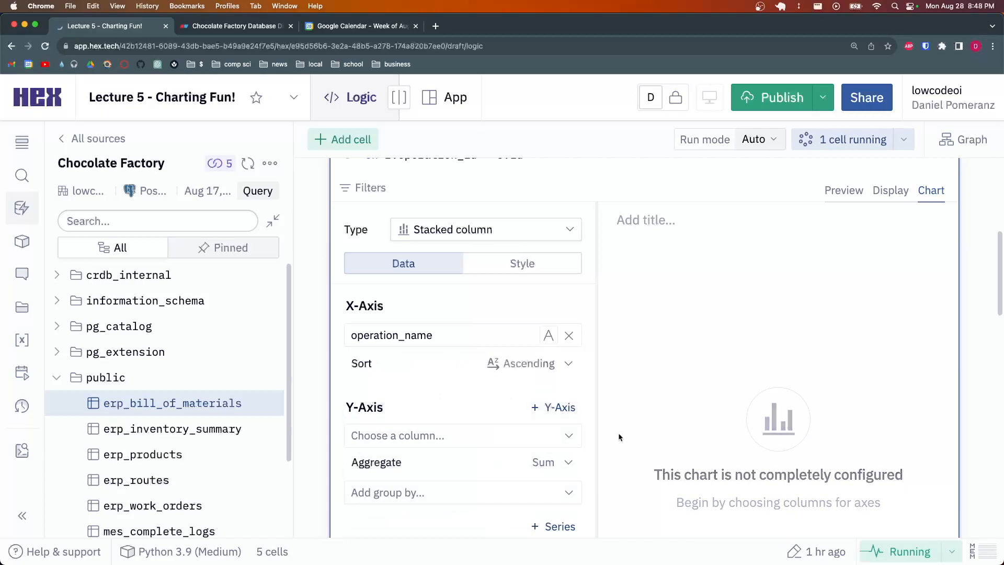
scroll(513, 349, up, 2)
scroll(603, 431, down, 2)
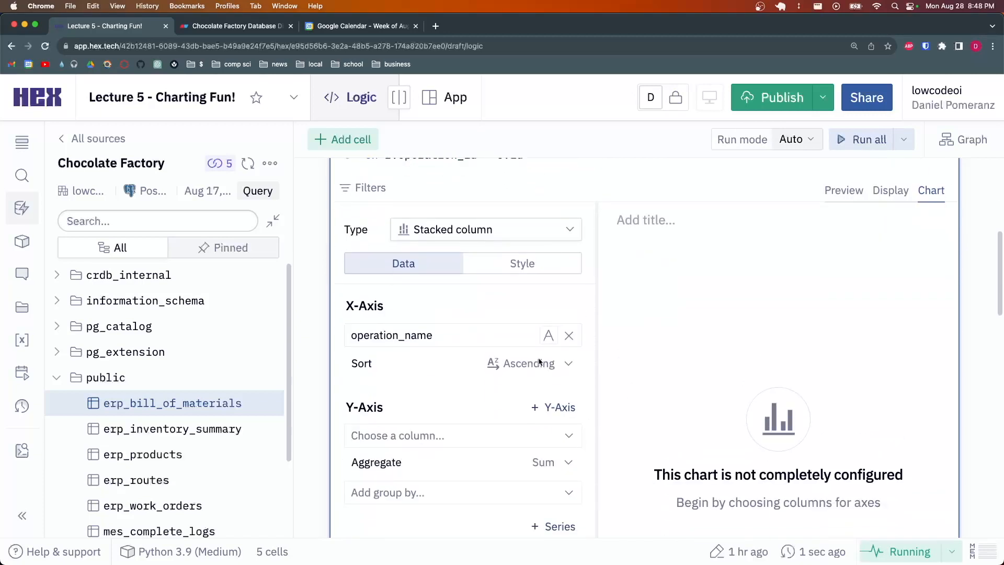
scroll(523, 362, up, 2)
scroll(510, 363, down, 1)
click(439, 186)
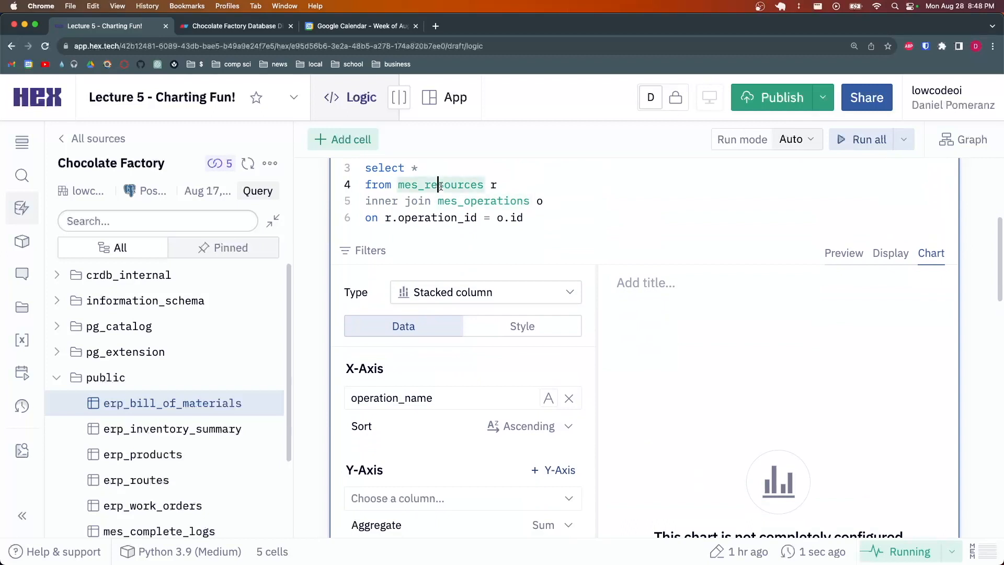
click(524, 183)
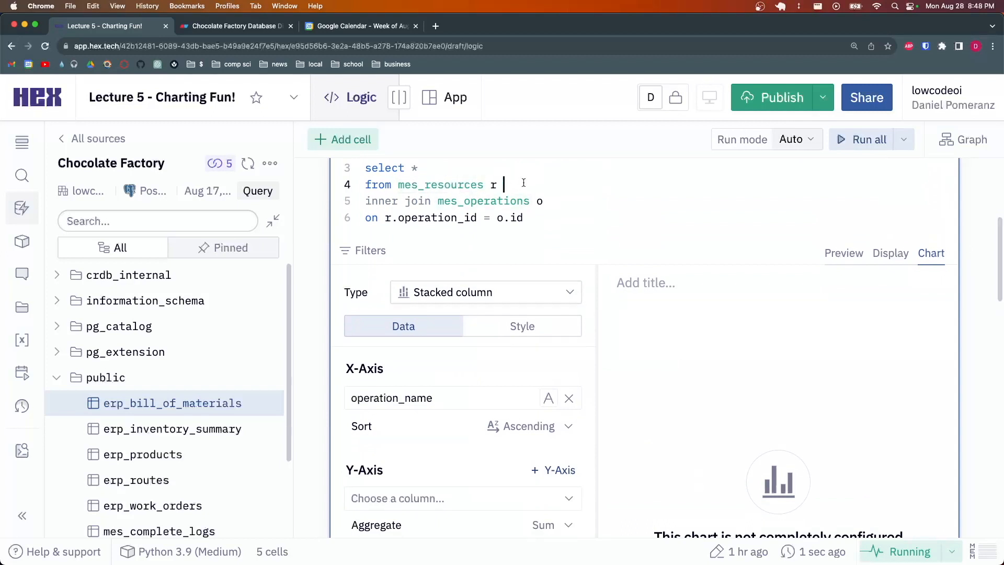
scroll(570, 193, down, 3)
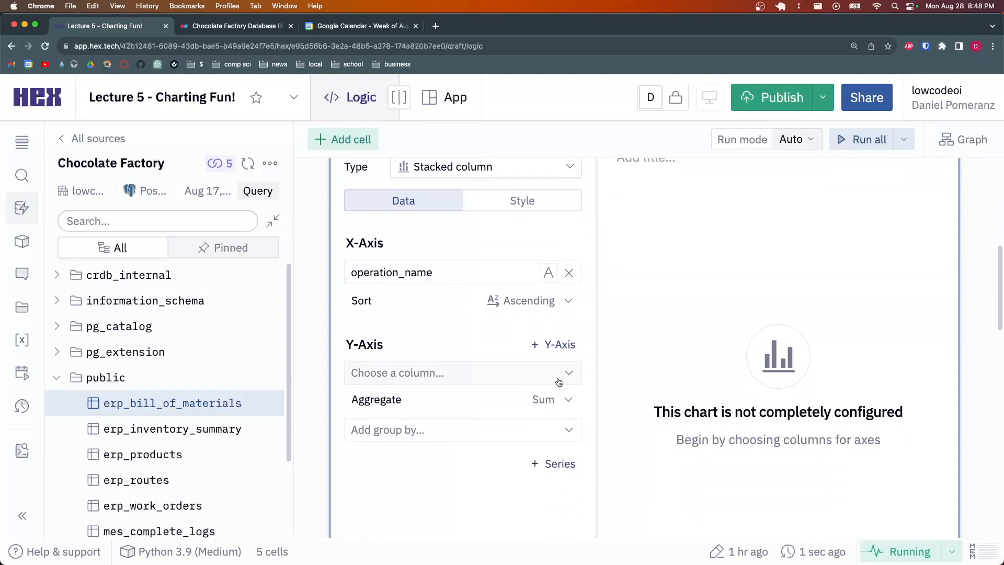
click(560, 381)
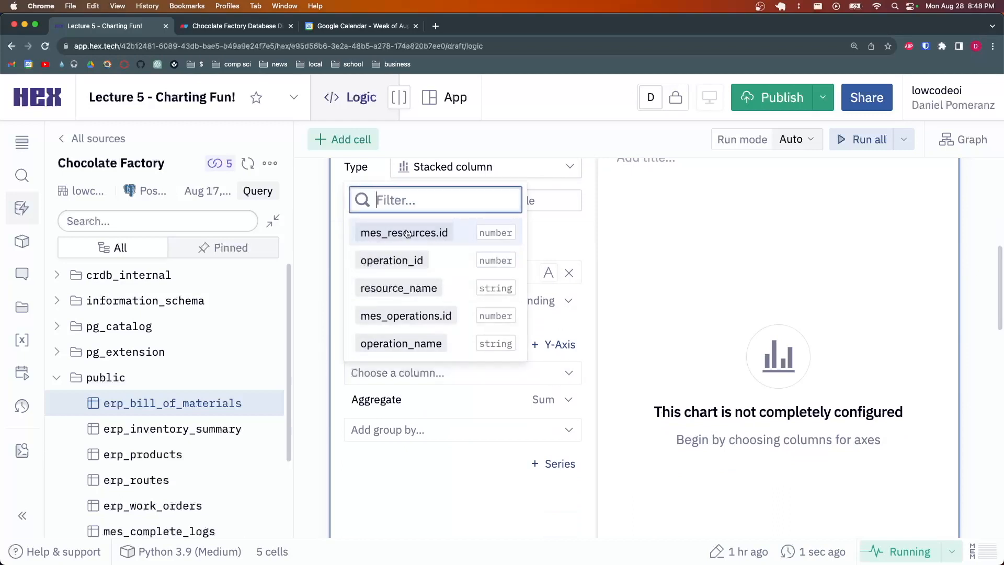
click(412, 288)
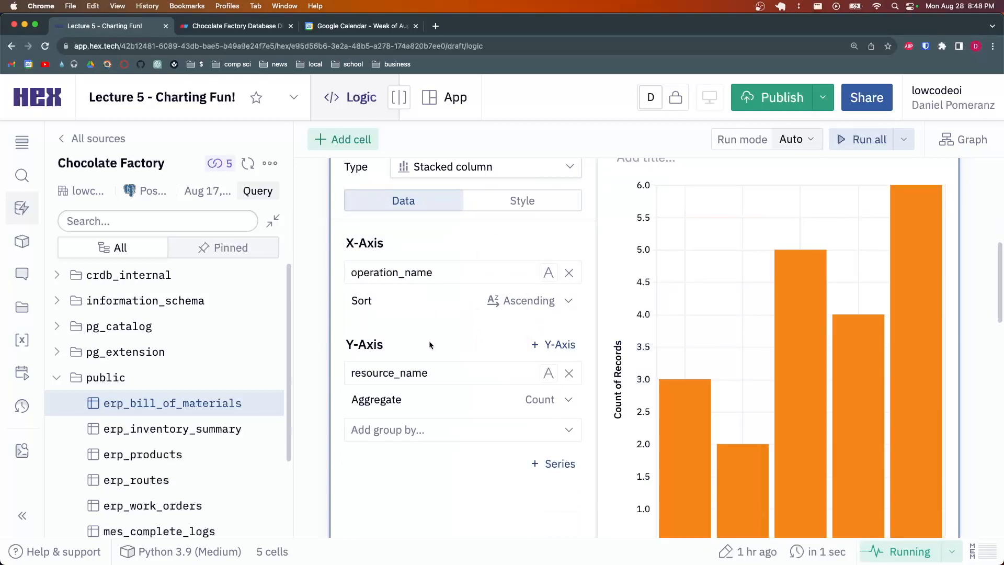
scroll(429, 341, up, 2)
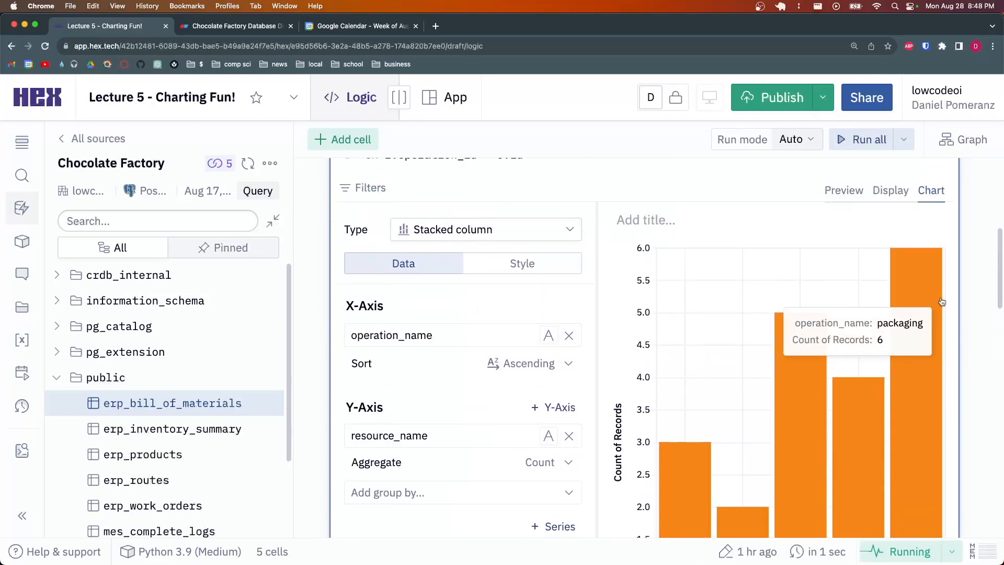
scroll(795, 252, down, 2)
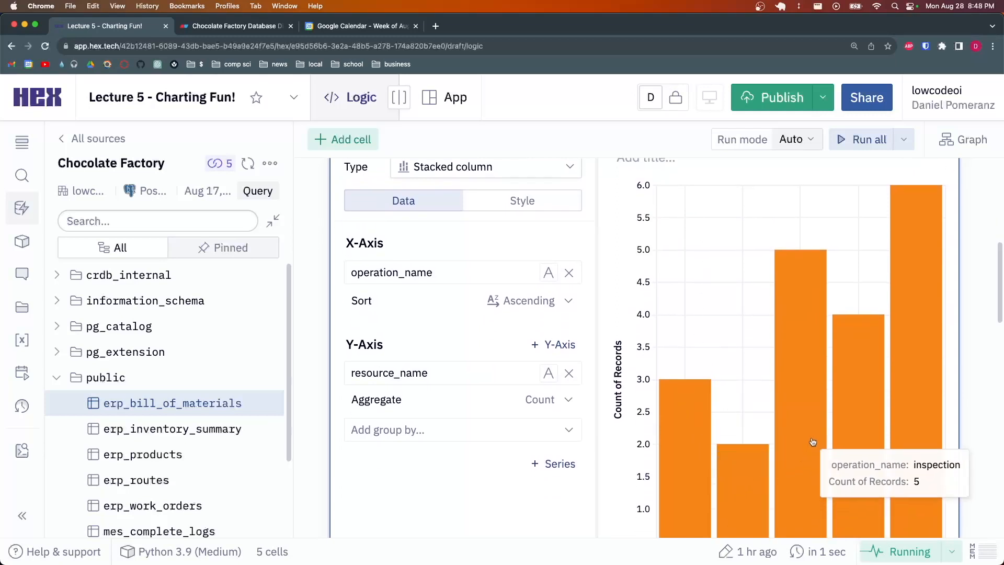
scroll(853, 385, down, 2)
scroll(848, 401, down, 2)
scroll(847, 403, up, 6)
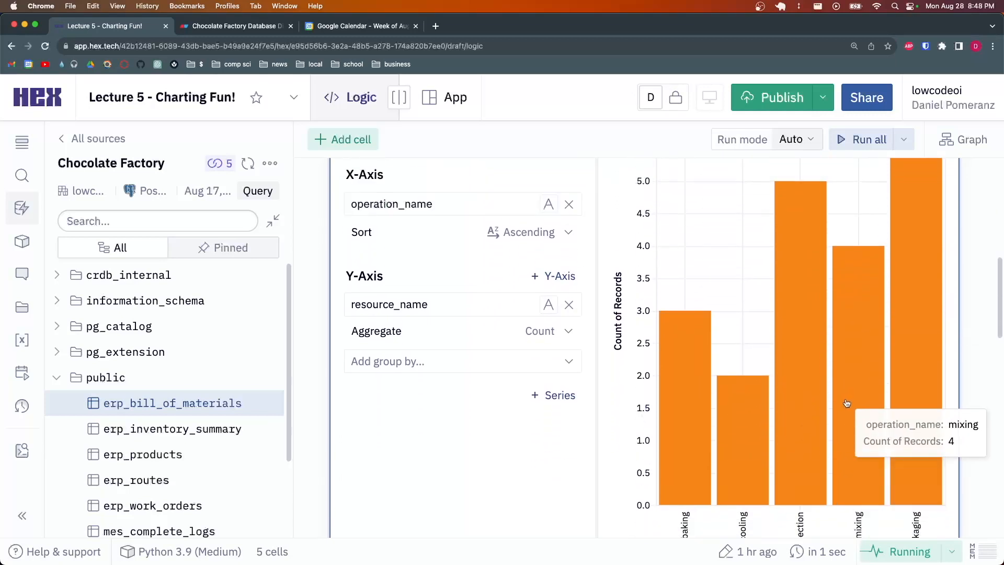
scroll(905, 356, down, 6)
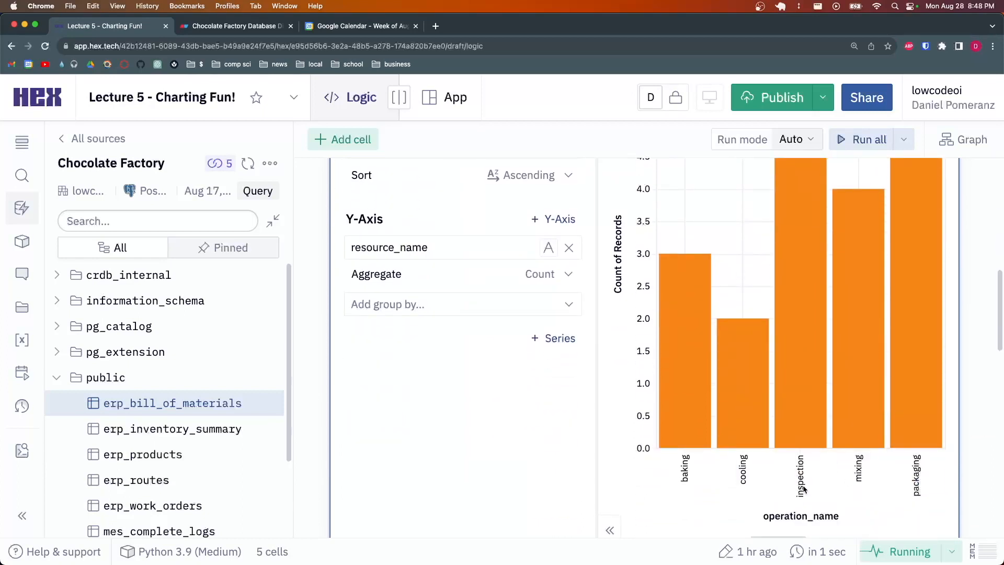
scroll(671, 387, up, 2)
scroll(785, 408, up, 6)
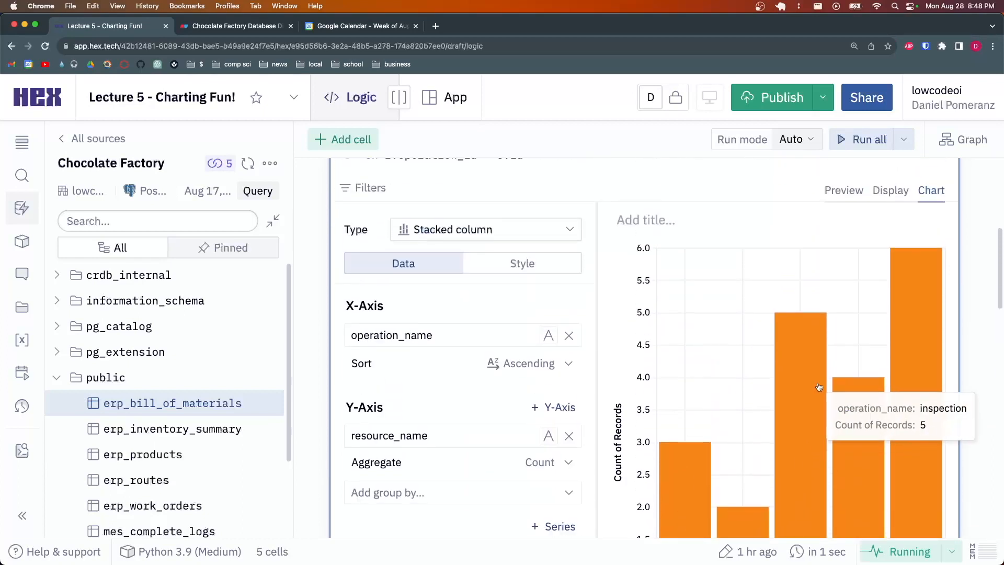
click(676, 283)
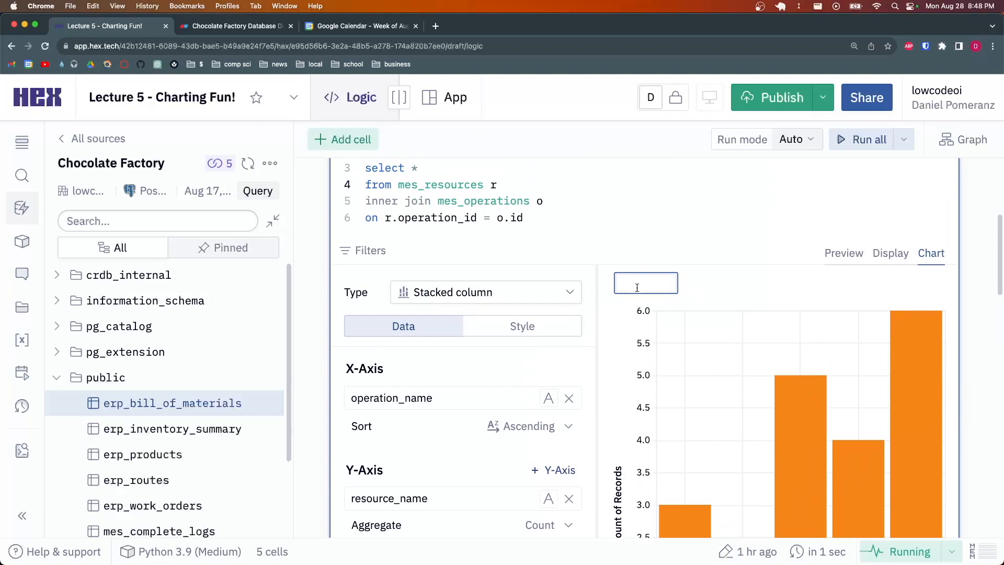
scroll(636, 286, down, 4)
click(570, 302)
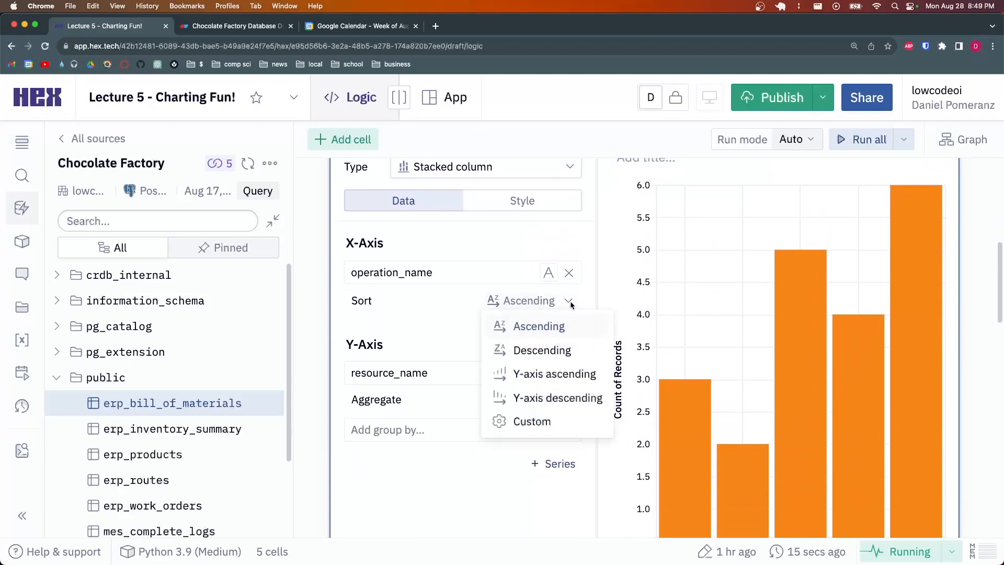
click(469, 302)
scroll(656, 334, up, 4)
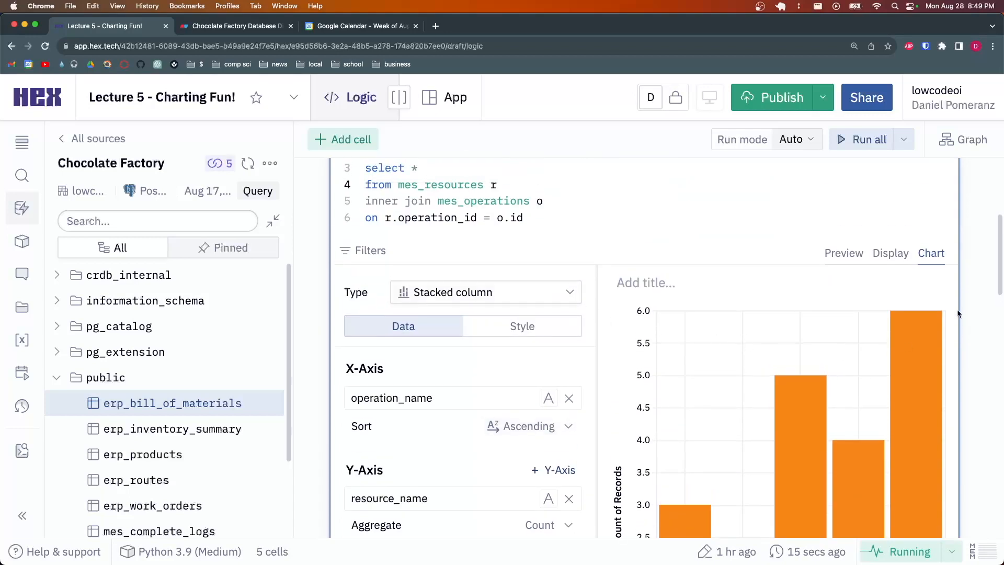
scroll(863, 314, down, 6)
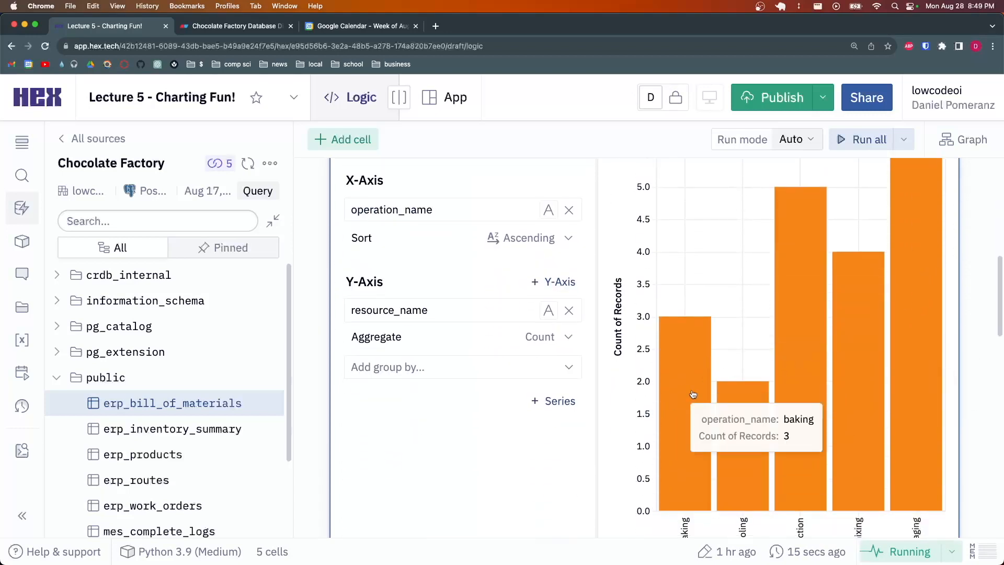
scroll(693, 394, down, 4)
scroll(723, 313, up, 4)
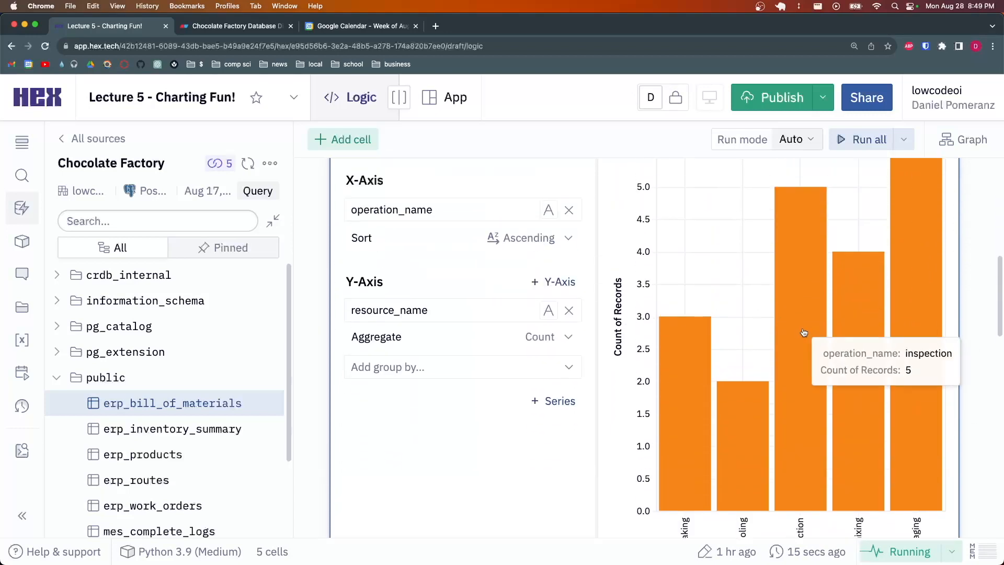
scroll(804, 333, up, 4)
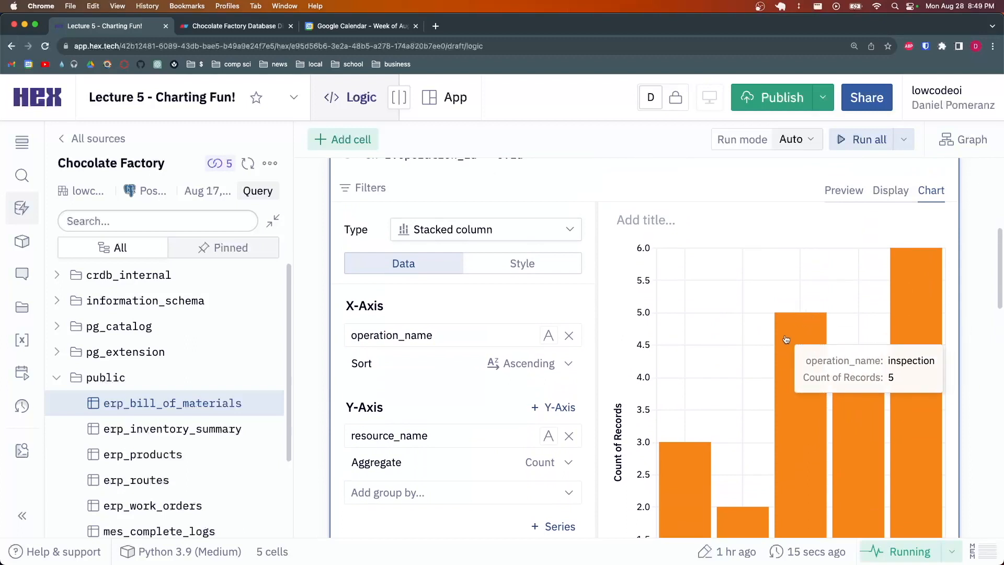
scroll(786, 340, up, 4)
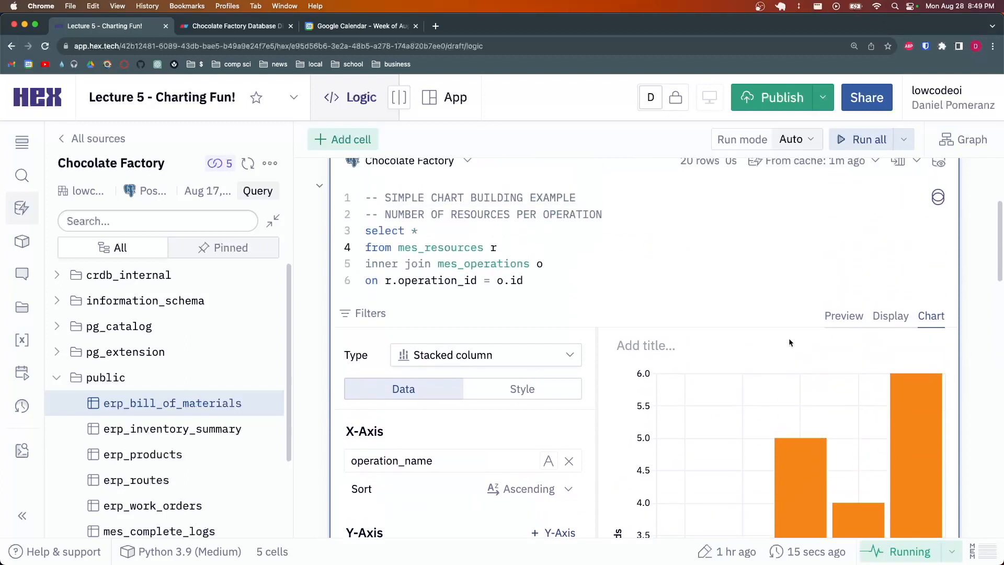
drag(560, 281, 370, 230)
click(522, 238)
scroll(522, 238, down, 6)
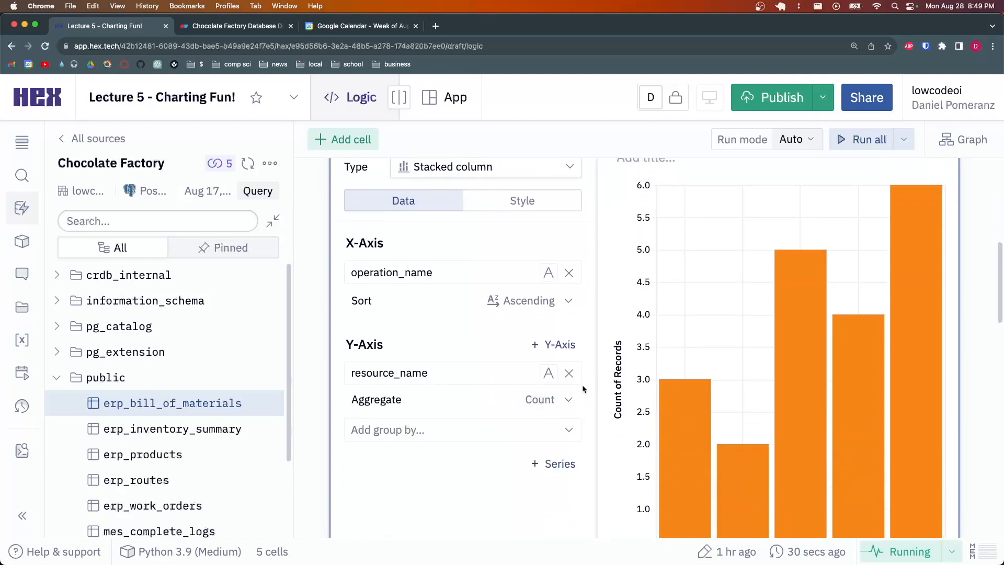
scroll(582, 390, down, 2)
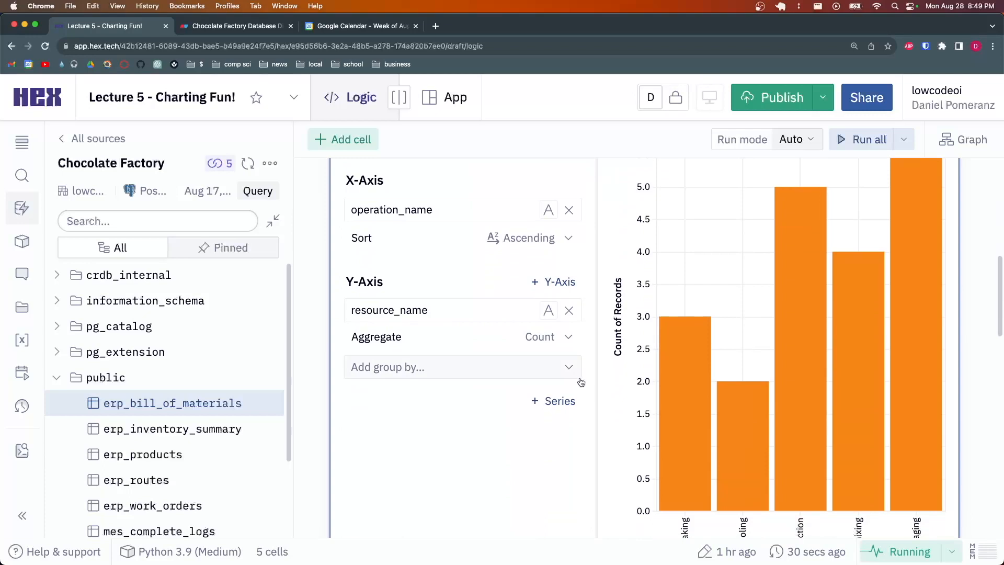
scroll(571, 354, up, 2)
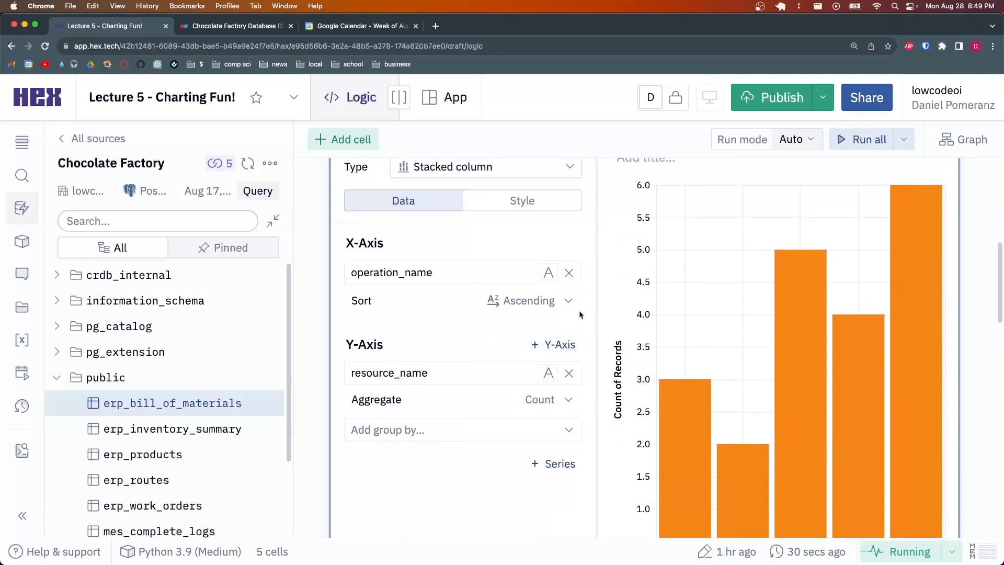
scroll(566, 349, up, 5)
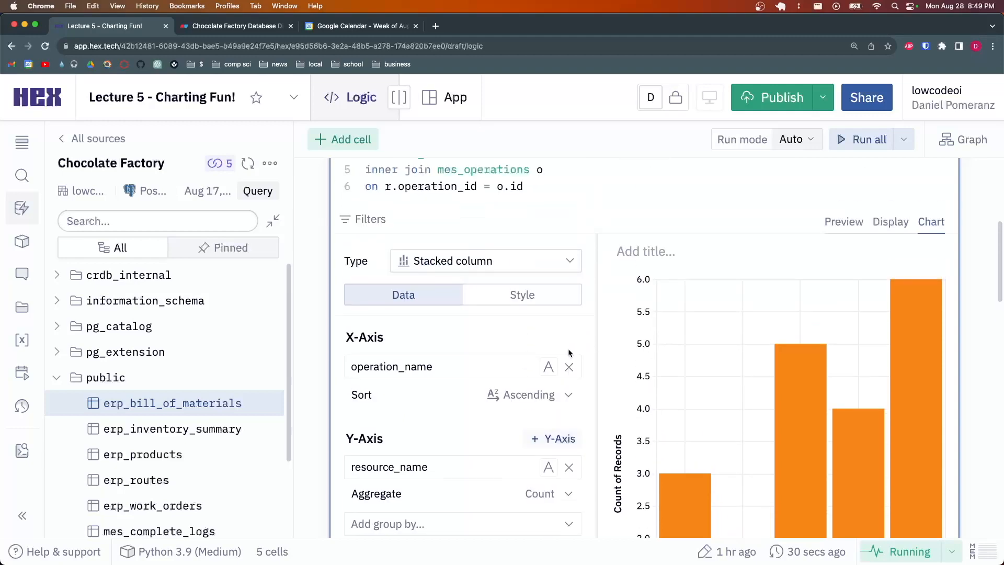
scroll(502, 306, down, 5)
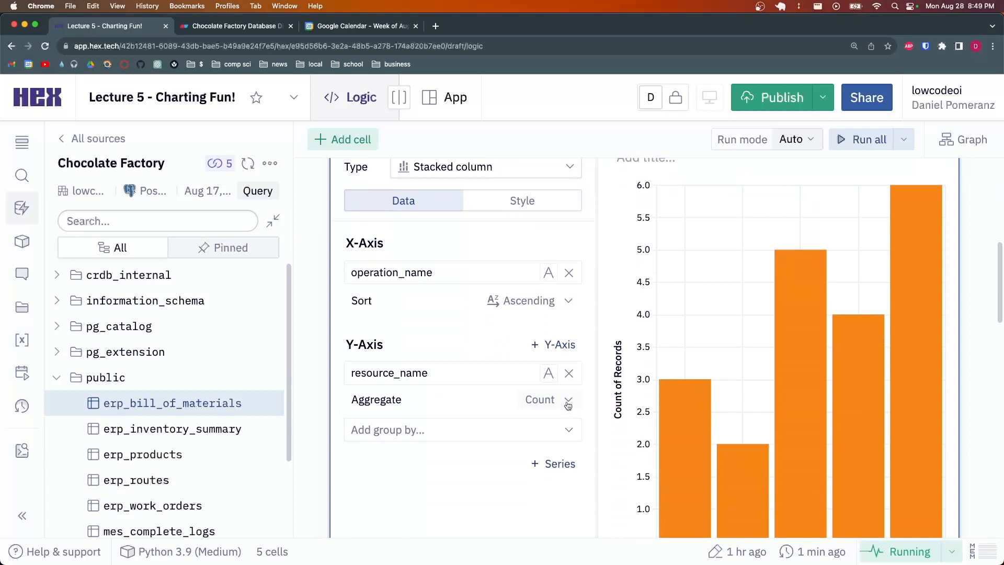
scroll(565, 401, up, 1)
scroll(565, 402, up, 4)
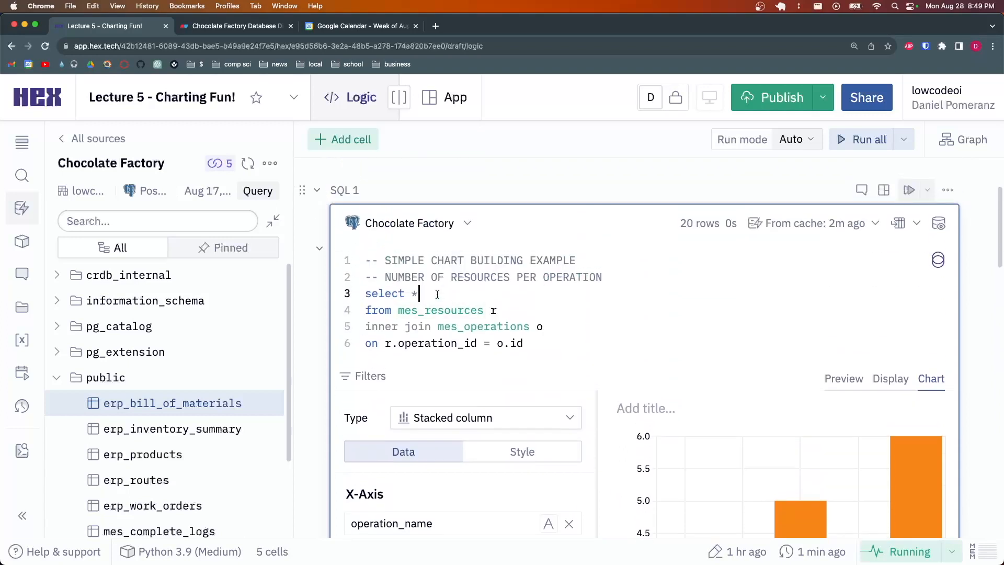
Replace * with o.operation_name, count(*) as num_resources and add group by o.operation_name
key(BackSpace)
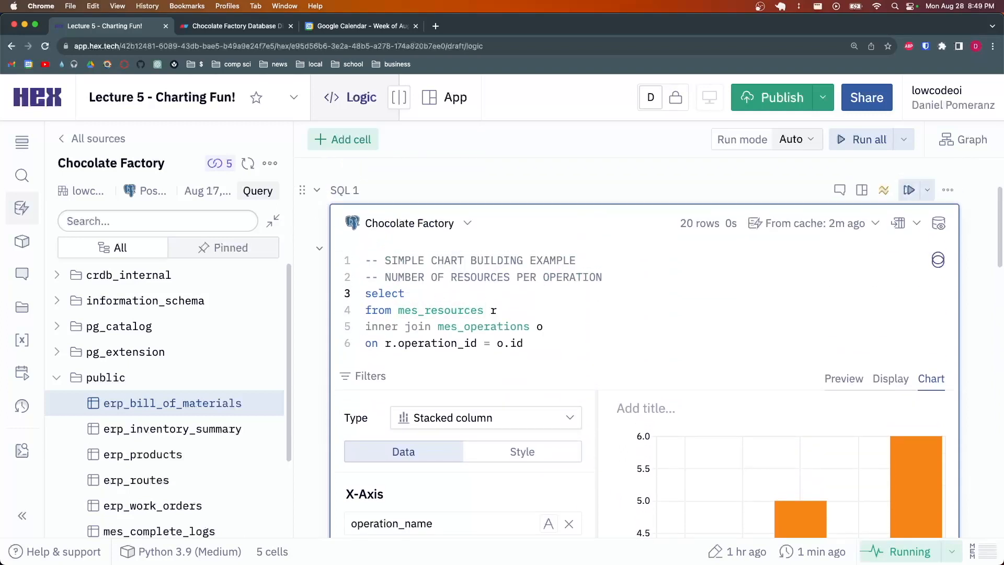
text(o.operation_name)
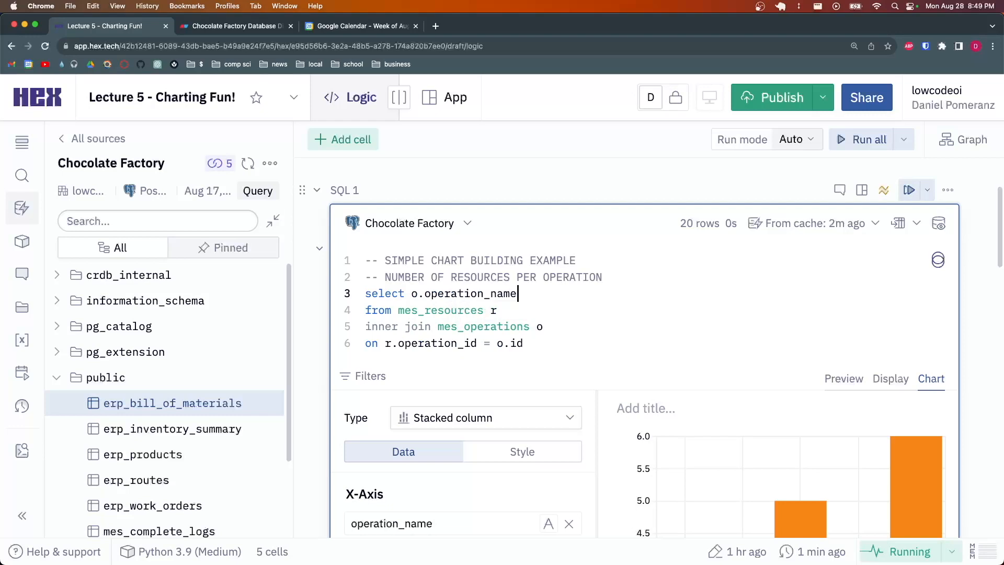
text(, count(*) as num_resources)
key(Down)
key(Down)
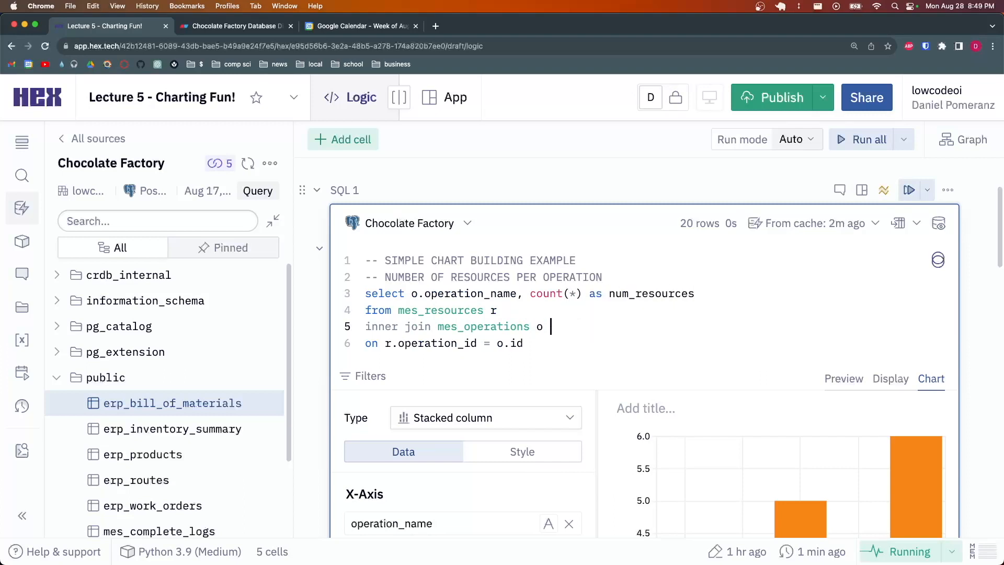
key(Down)
key(Return)
text(group b)
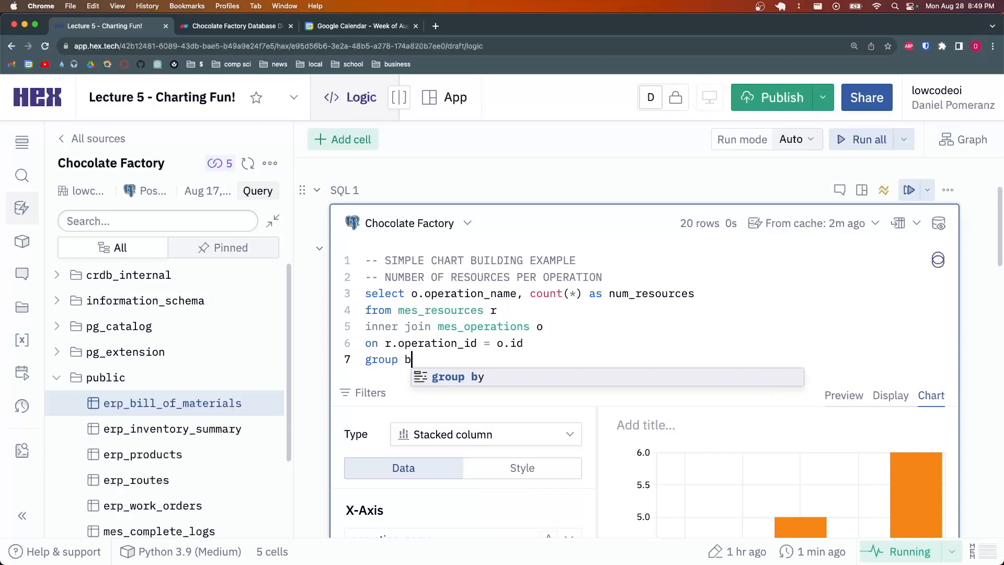
text(y o.ope)
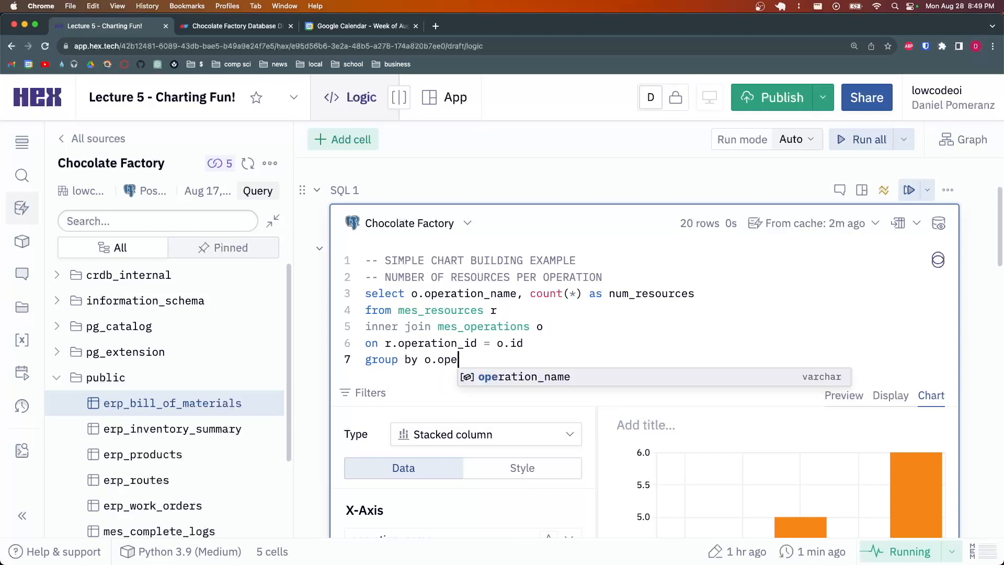
text(ration_name)
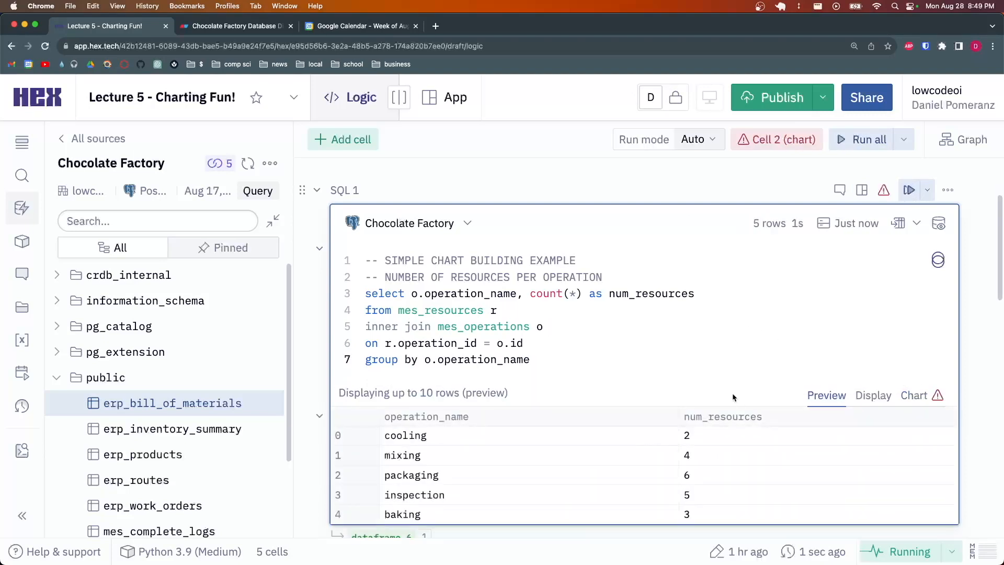
Return to the chart and clear the stale resource_name Y-axis and operation_name X-axis
click(905, 400)
scroll(600, 334, down, 5)
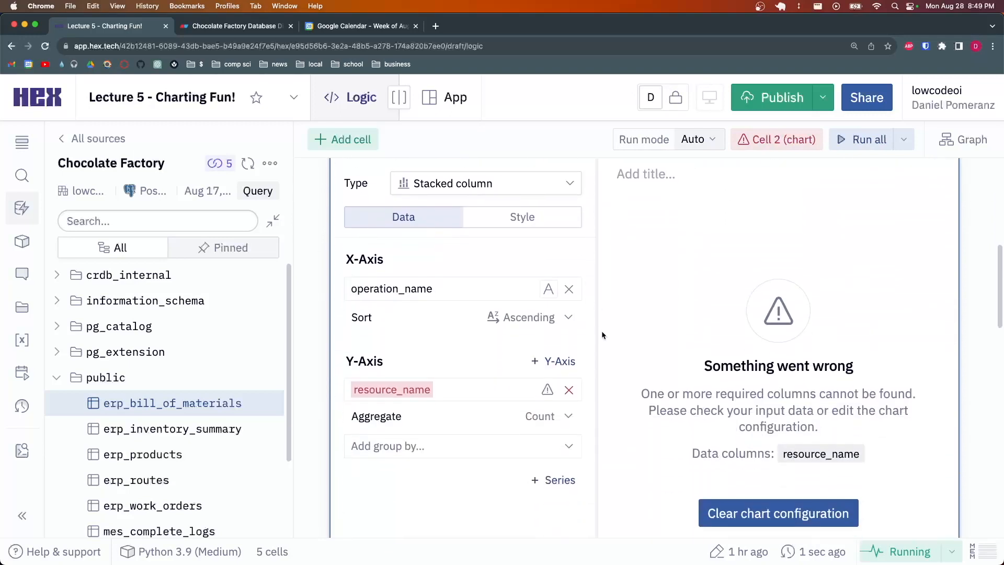
click(569, 390)
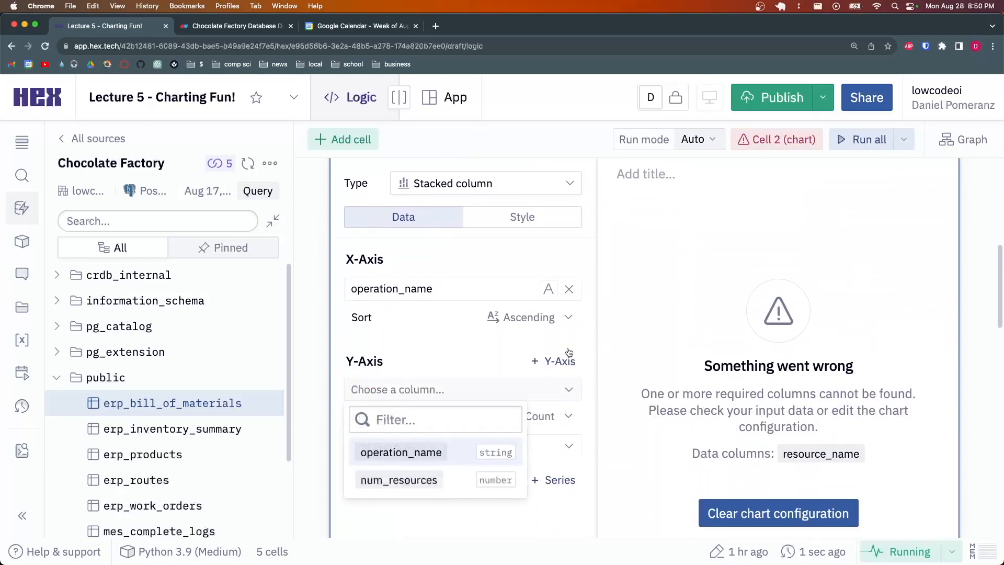
click(569, 289)
click(594, 308)
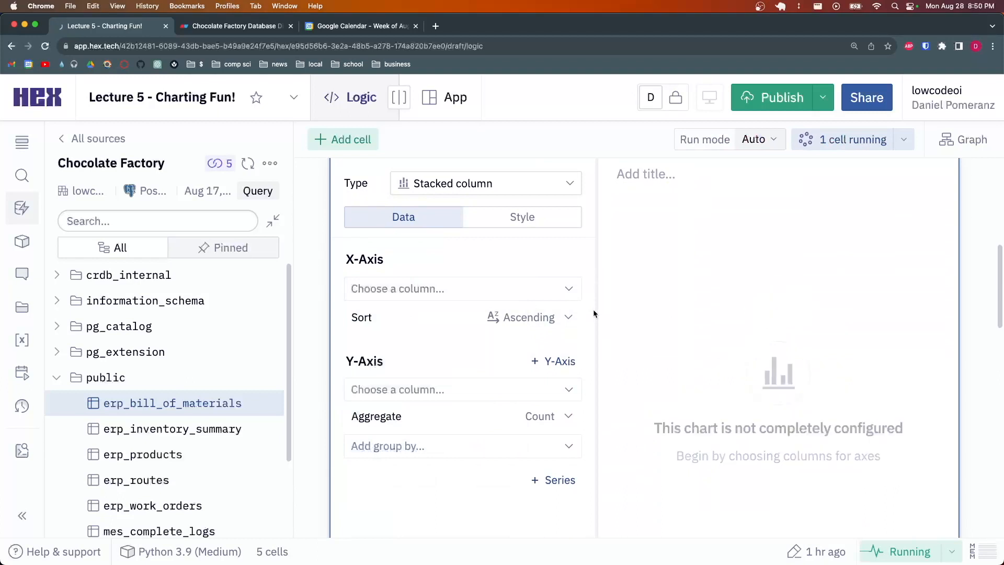
Plot operation_name on the X-axis against num_resources on the Y-axis
click(569, 289)
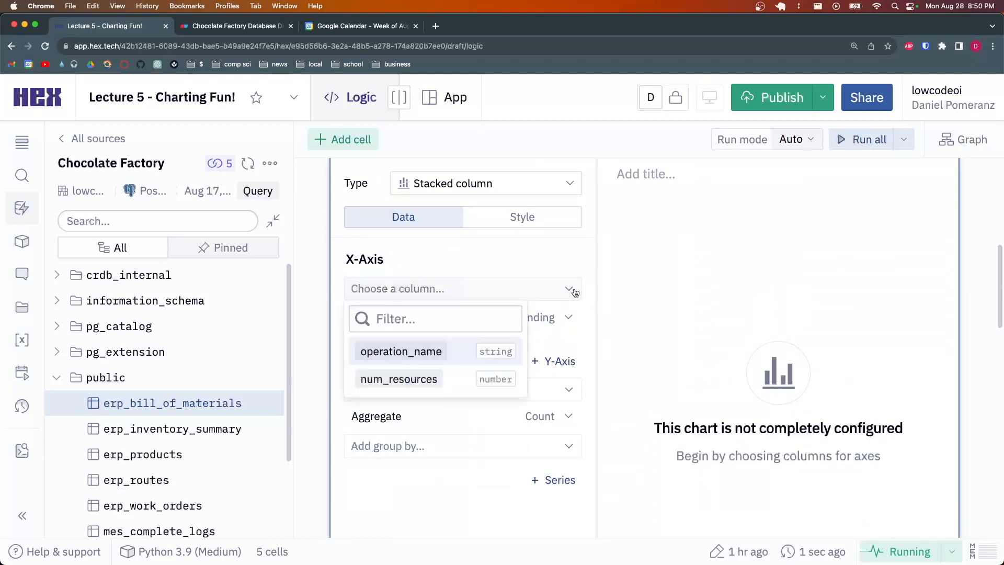
click(475, 347)
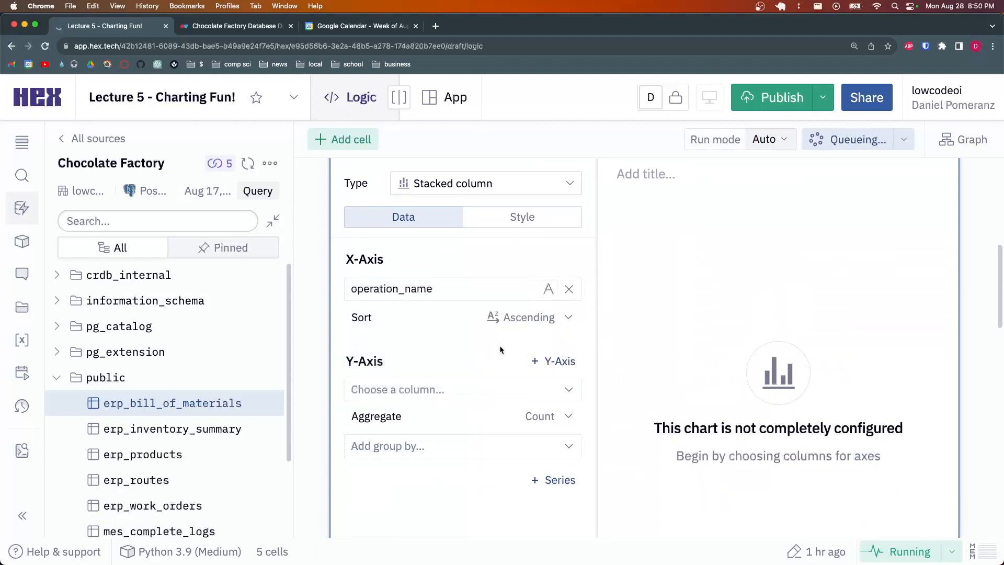
click(578, 389)
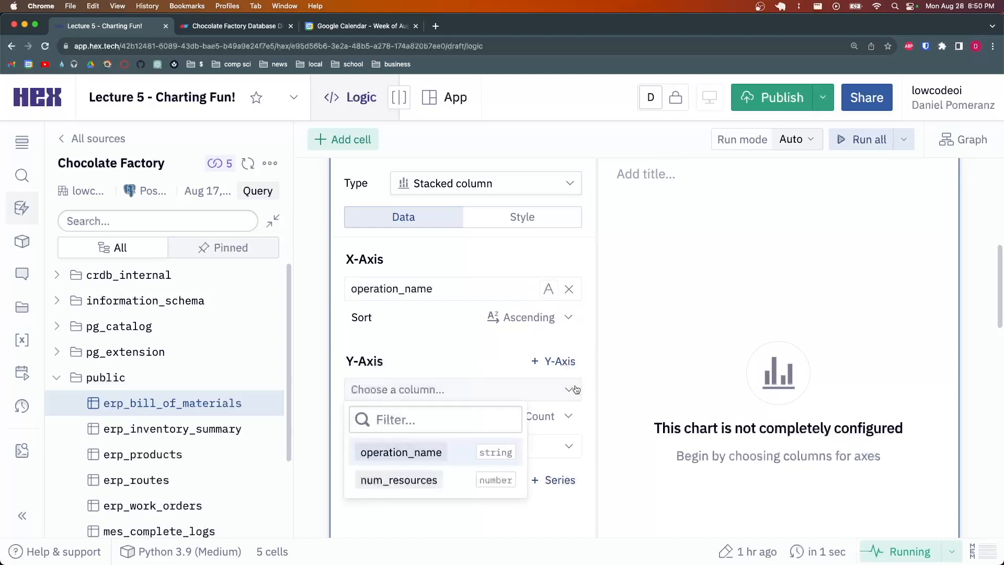
click(489, 480)
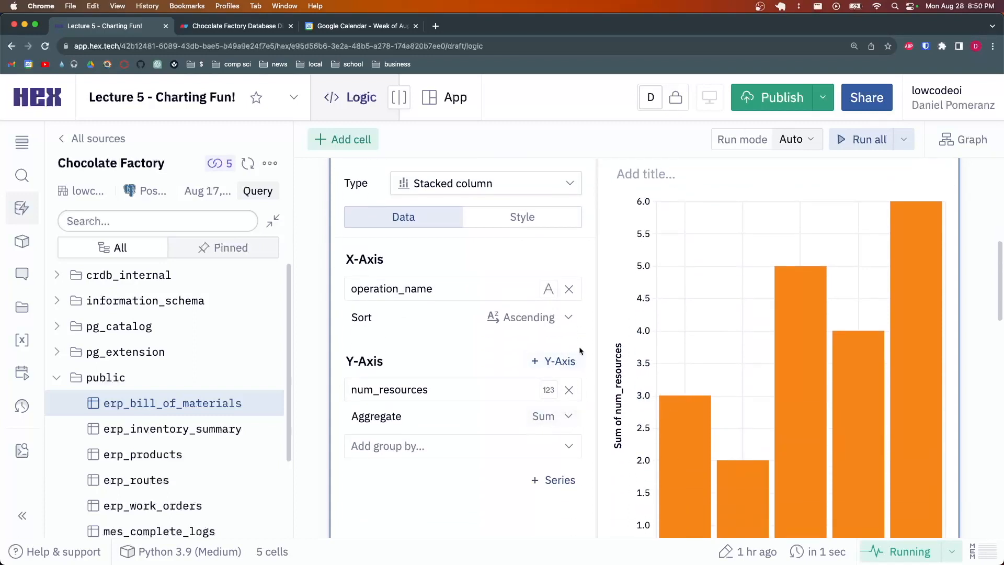
click(569, 417)
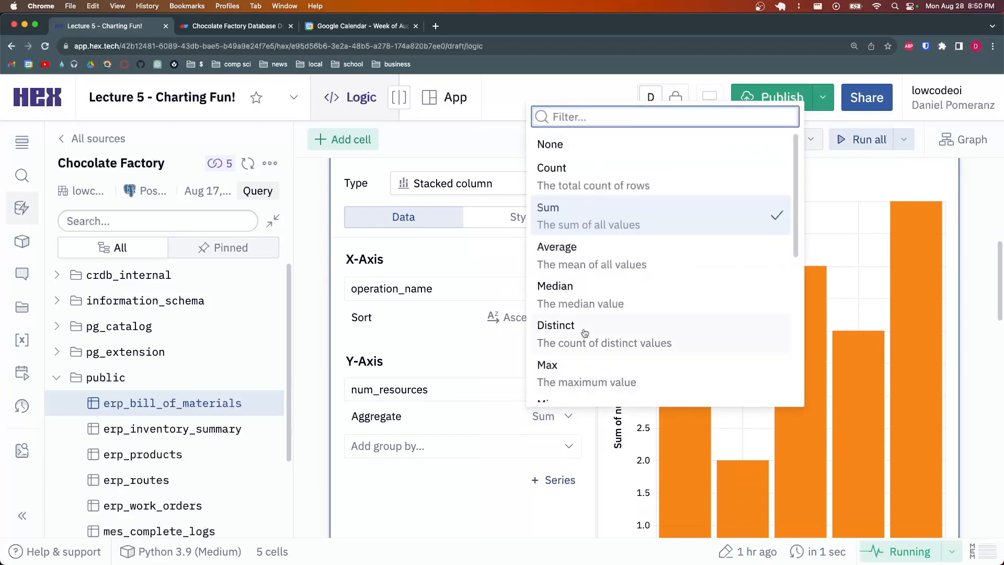
Keep the Sum aggregate and check the results table before returning to the chart
click(457, 316)
scroll(438, 370, up, 3)
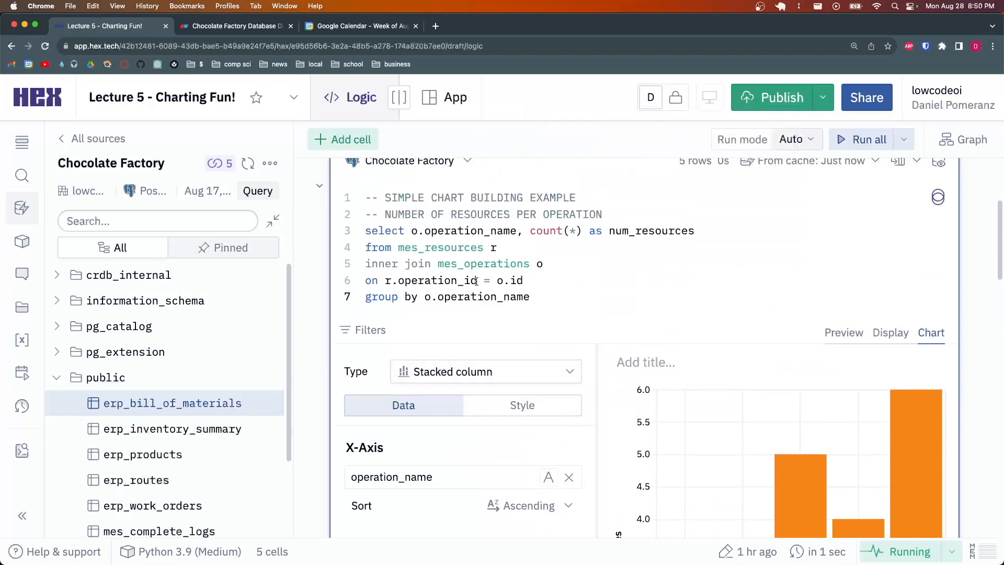
click(846, 334)
scroll(662, 362, down, 2)
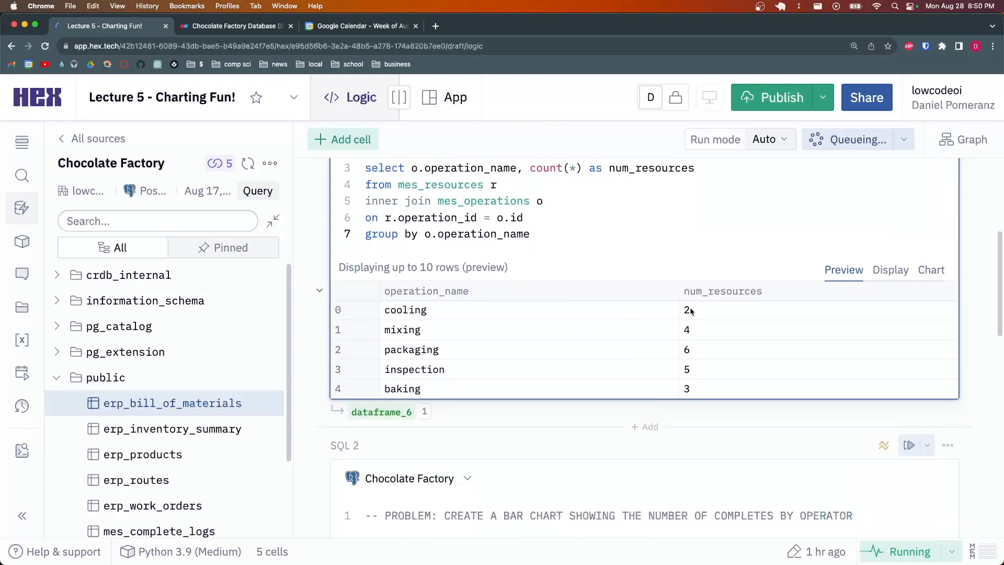
click(925, 270)
scroll(561, 344, down, 3)
scroll(559, 344, up, 3)
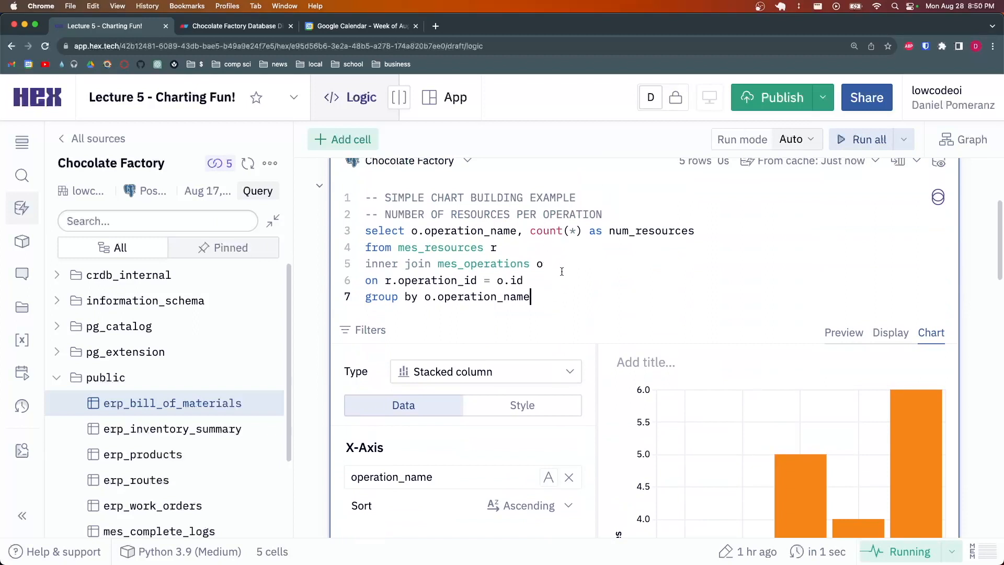
Highlight query lines 3–7 to point out the count and group by changes
drag(553, 297, 364, 231)
click(634, 280)
scroll(755, 291, down, 2)
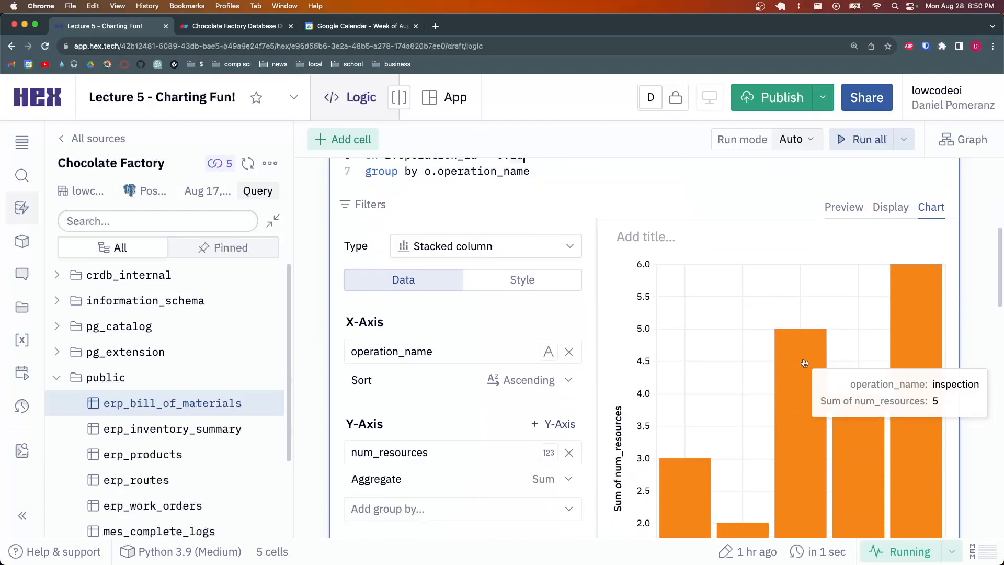
scroll(801, 323, up, 3)
click(533, 359)
drag(535, 359, 366, 294)
click(594, 328)
click(605, 309)
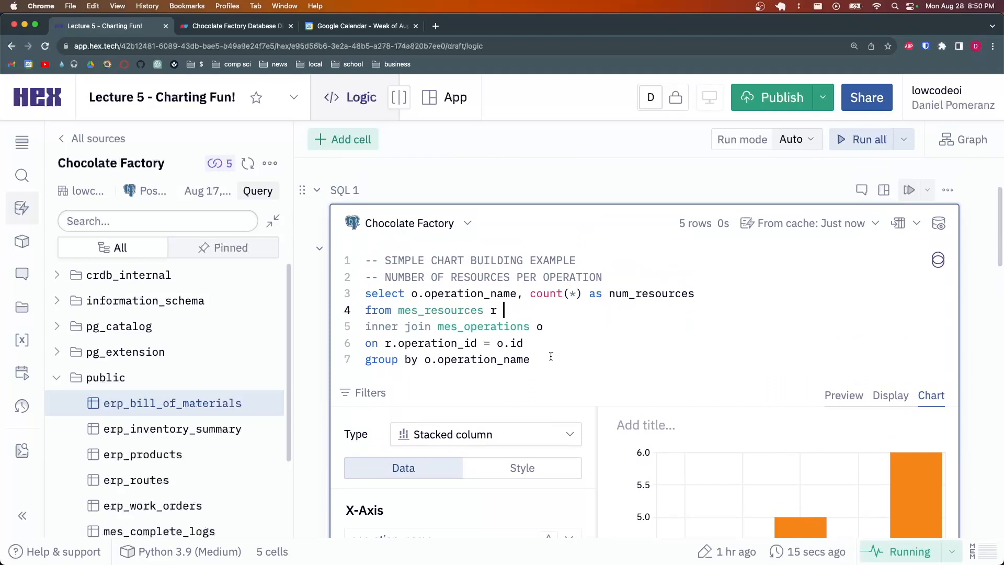
drag(544, 359, 365, 295)
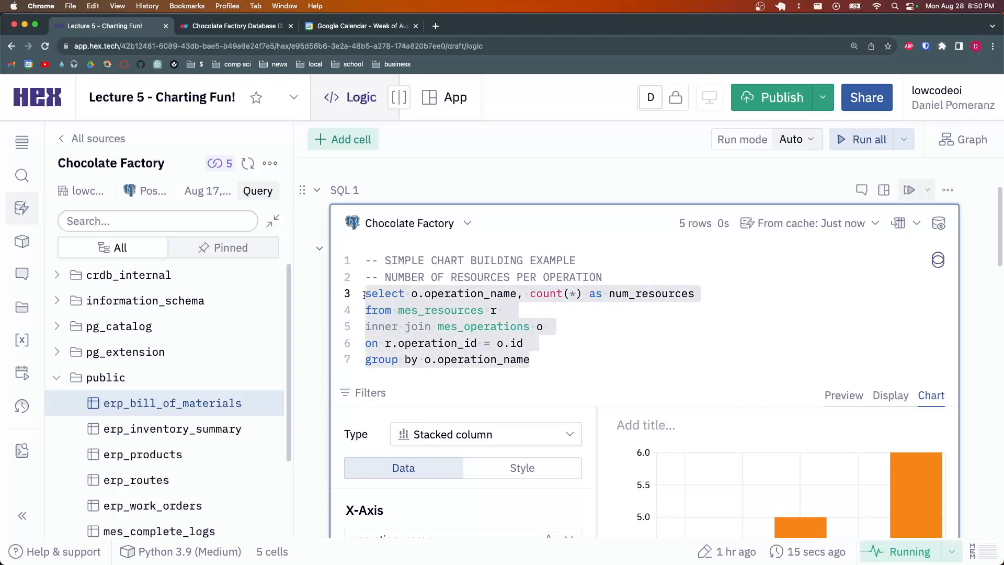
click(550, 298)
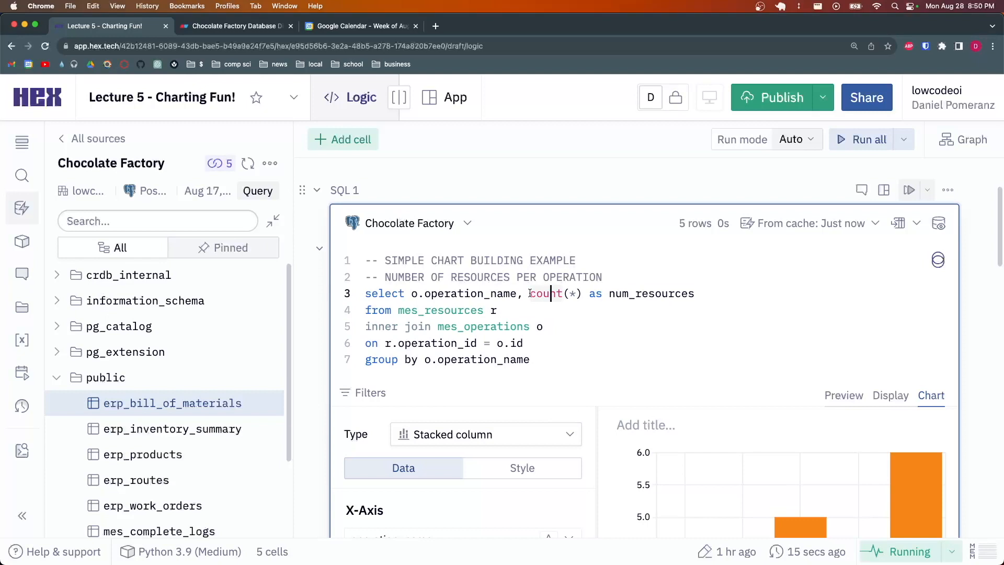
Step through the join and group by lines and highlight lines 3–7 again
scroll(529, 294, down, 3)
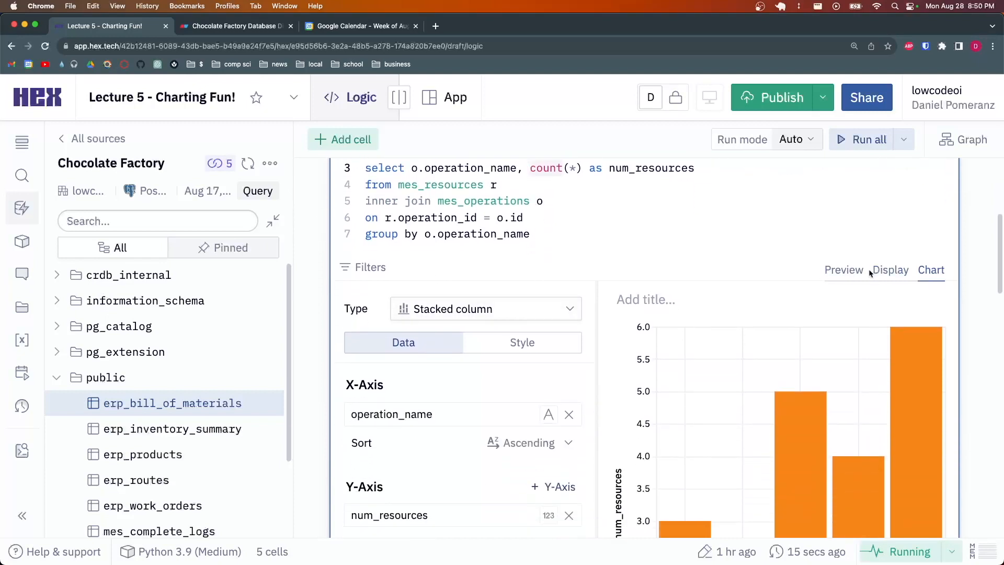
scroll(783, 293, down, 1)
mouse_move(915, 358)
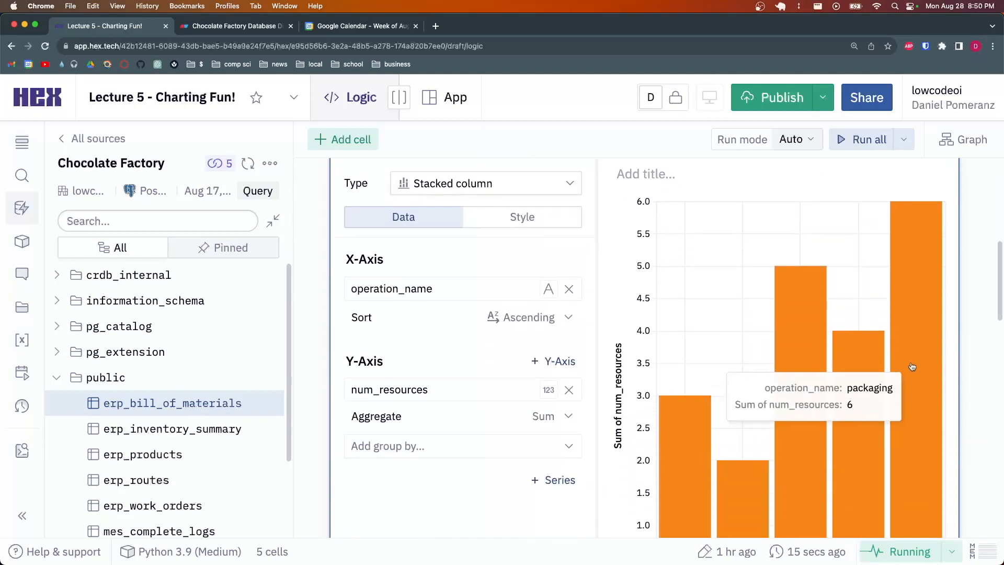
scroll(932, 358, up, 1)
click(632, 233)
click(625, 218)
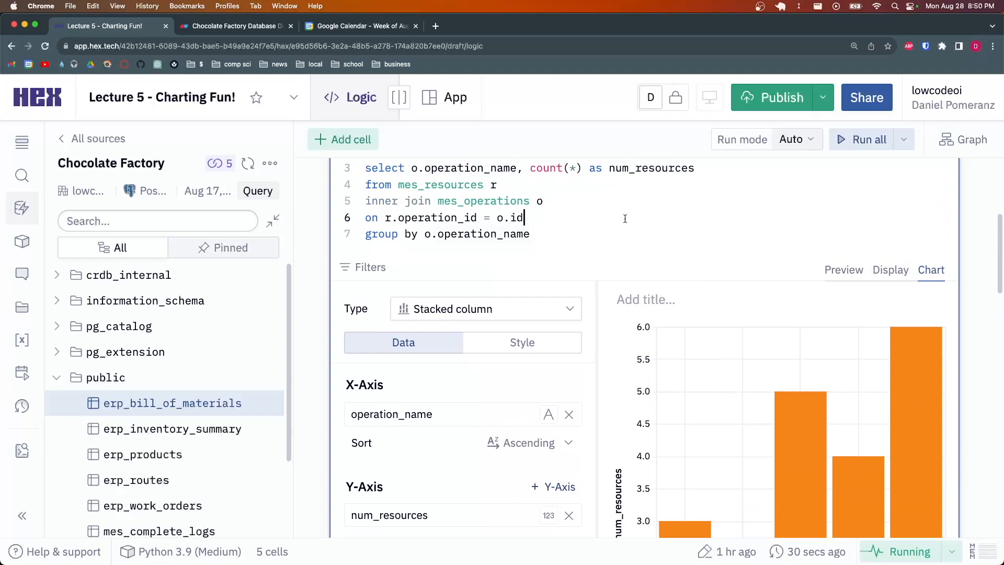
click(568, 201)
click(556, 232)
scroll(569, 211, down, 1)
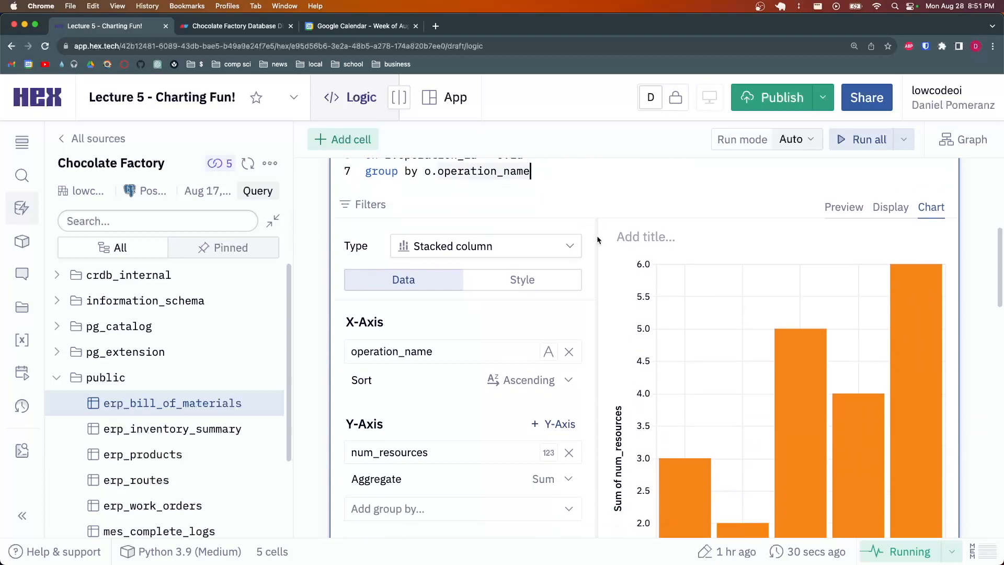
scroll(598, 234, up, 3)
drag(547, 297, 365, 231)
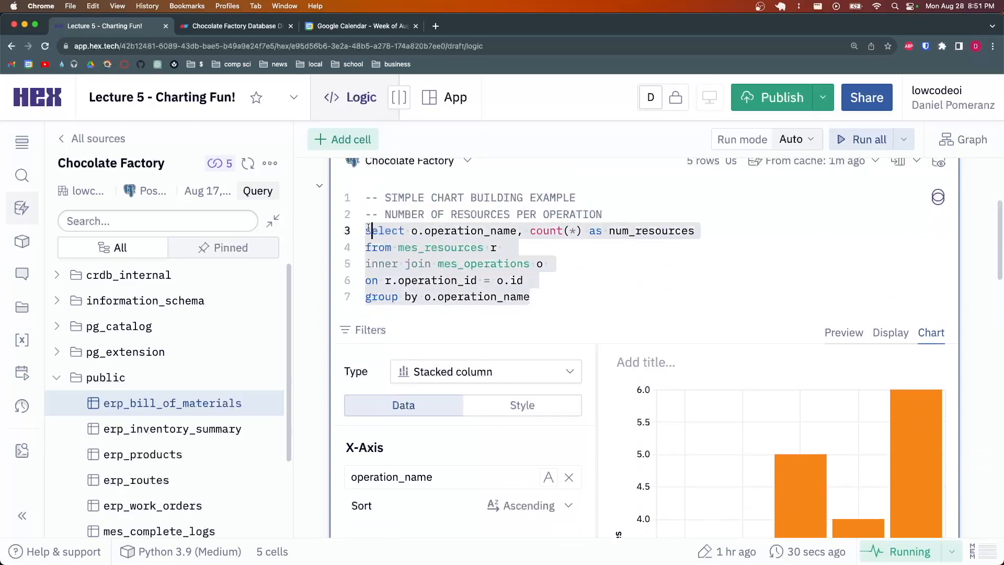
click(628, 287)
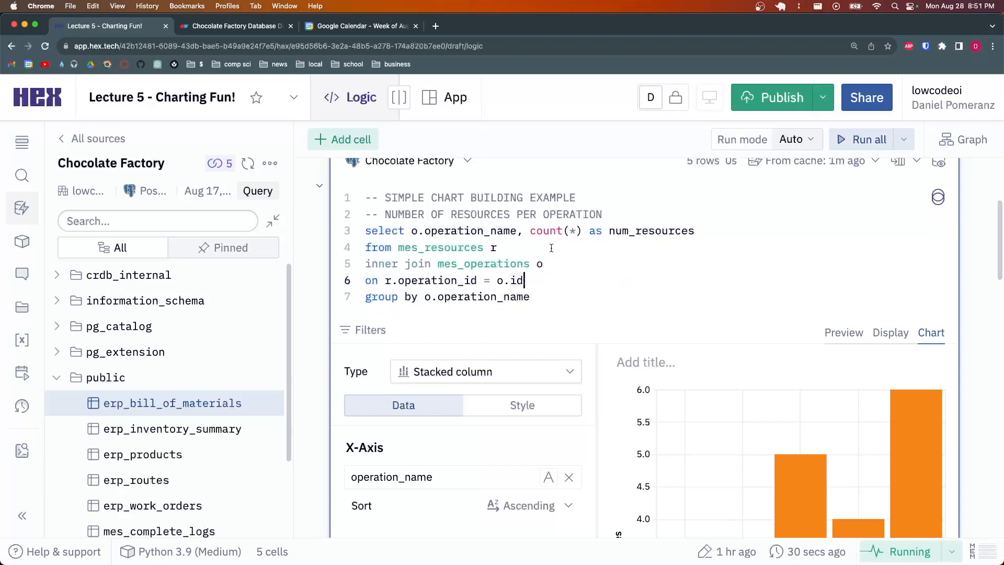
click(570, 240)
Undo the count and group by edits so line 3 reads select *, then scroll to SQL 2
key(super+z)
key(super+z)
key(super+z)
key(super+z)
key(super+z)
key(super+z)
key(super+z)
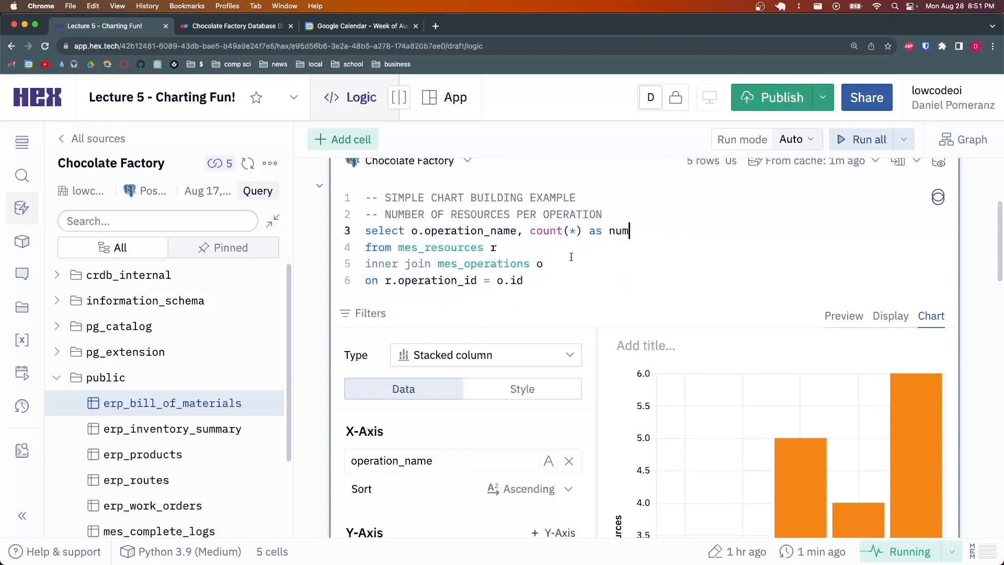
key(super+z)
key(super+z)
key(super+z)
key(super+z)
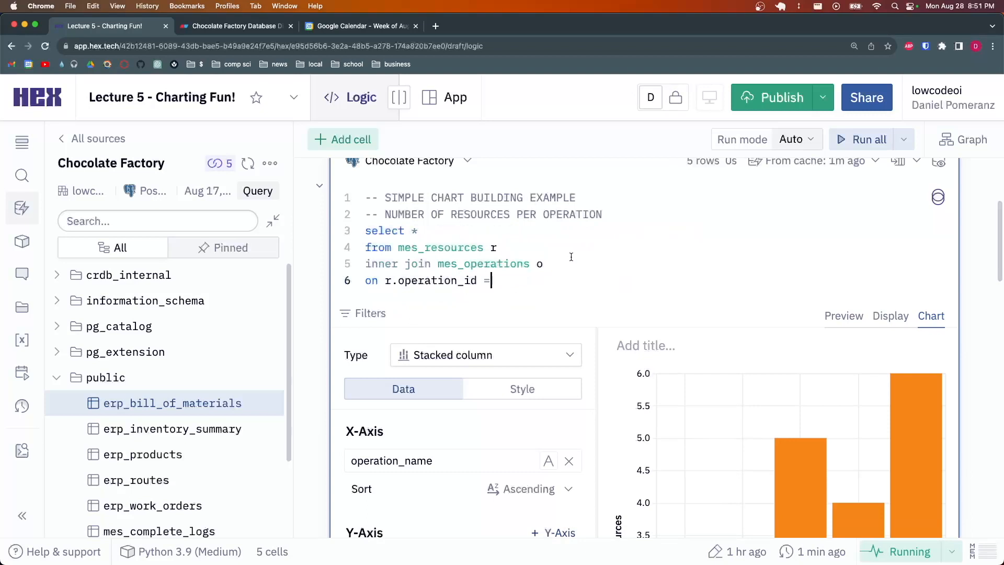
key(super+shift+z)
key(super+shift+z)
key(super+shift+z)
key(super+z)
click(558, 262)
click(574, 254)
click(496, 234)
scroll(561, 246, down, 10)
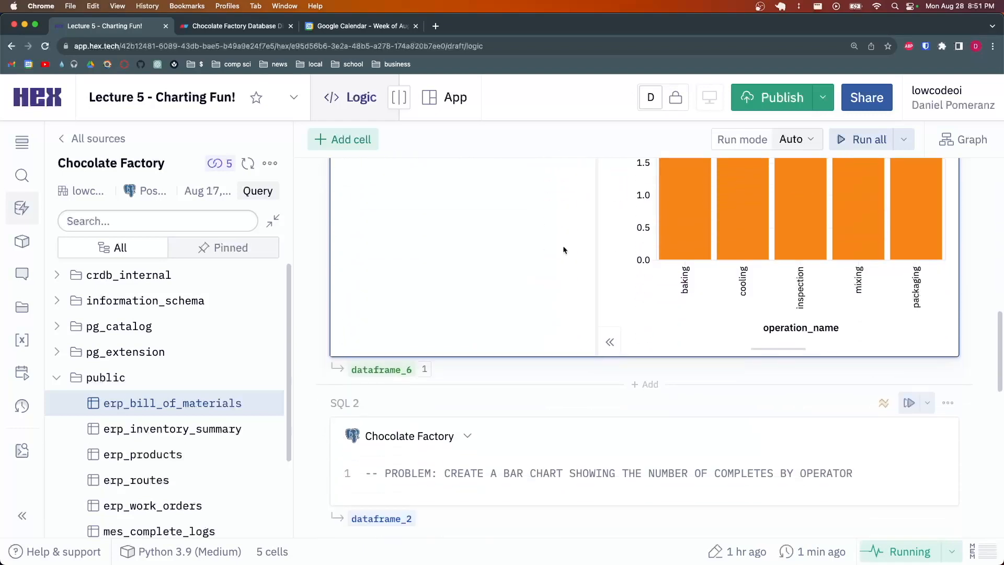
scroll(563, 250, down, 2)
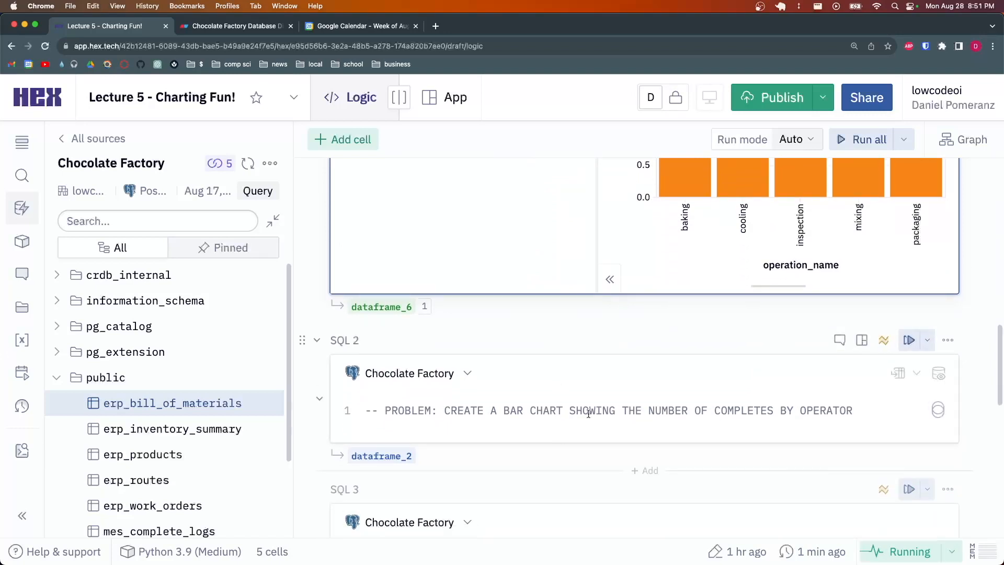
Start the SQL 2 query with select * below its comment
click(868, 411)
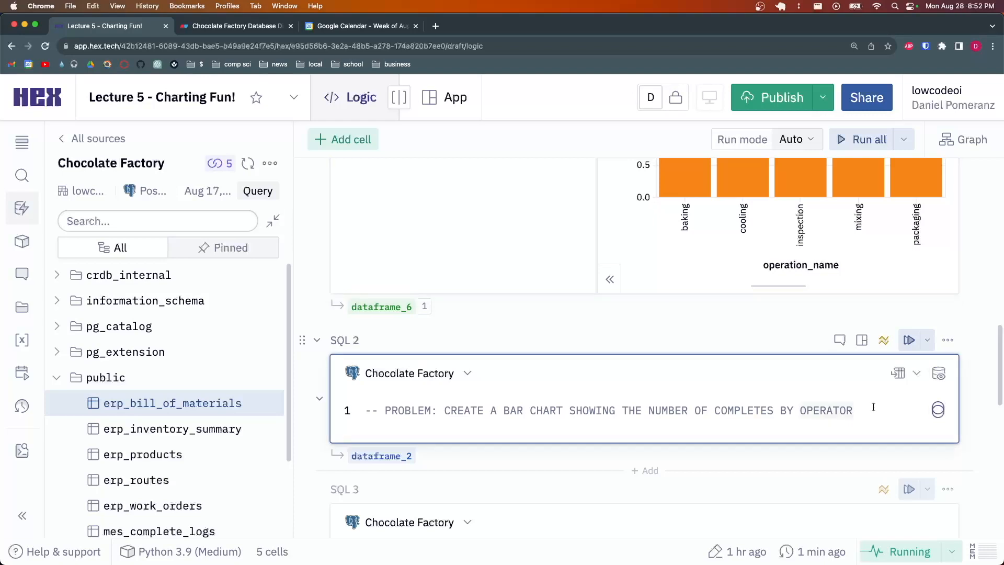
key(Return)
text(select &)
key(BackSpace)
text(*)
Add from mes_complete_logs cl and inner join mes_operators o on
key(Return)
text(from)
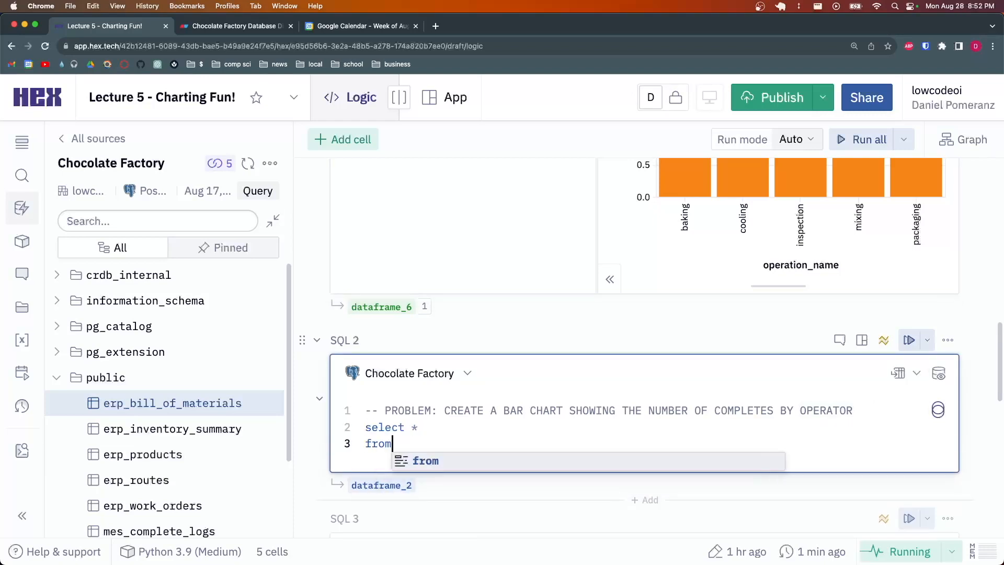
text( mes_complet)
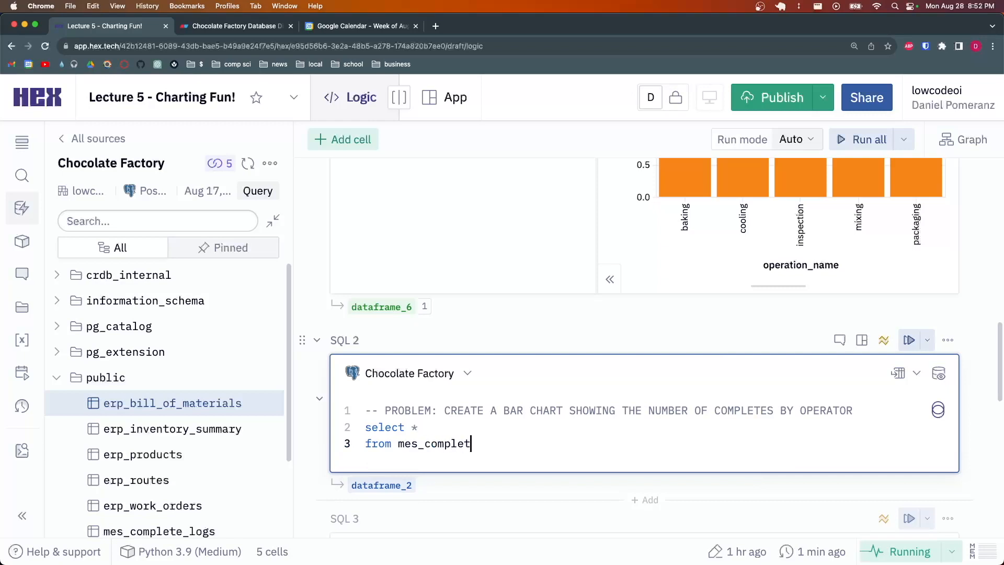
text(e_logs cl)
key(Return)
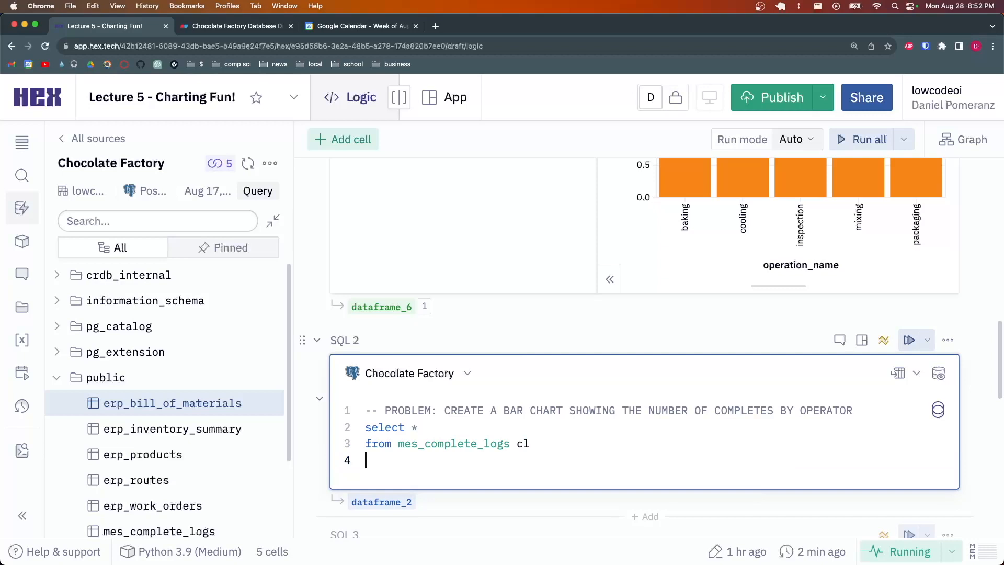
text(inner join mes_operat)
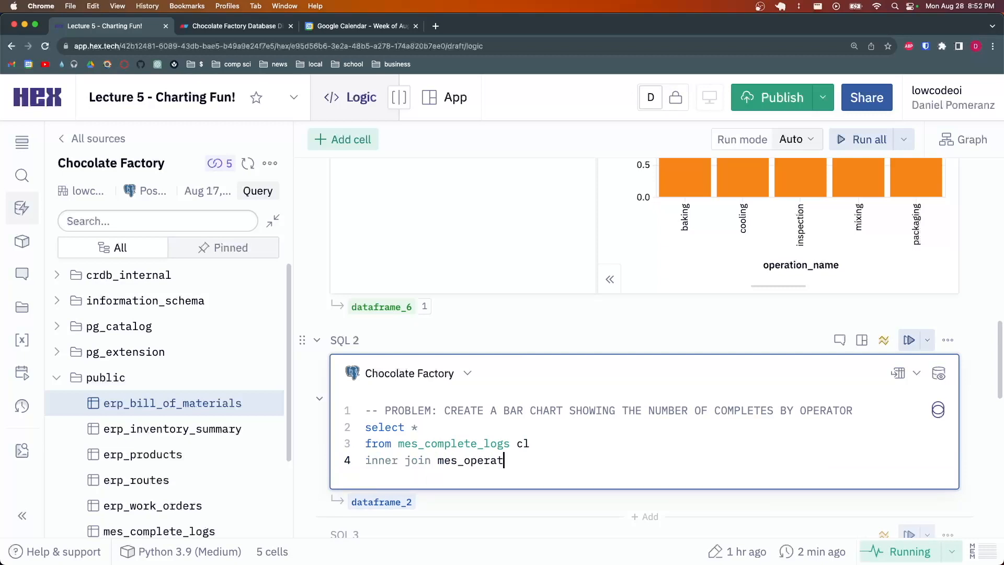
text(ors o )
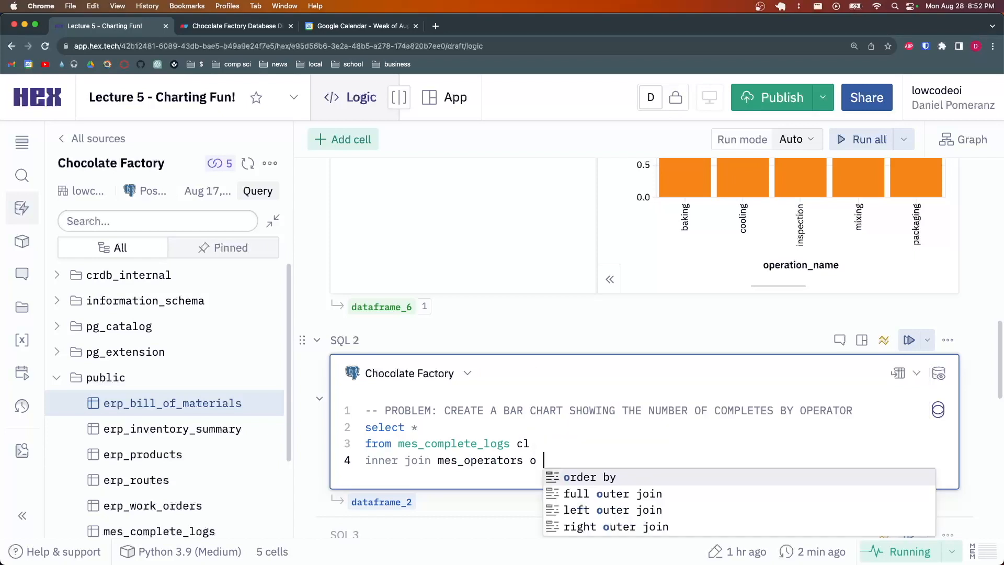
text(on)
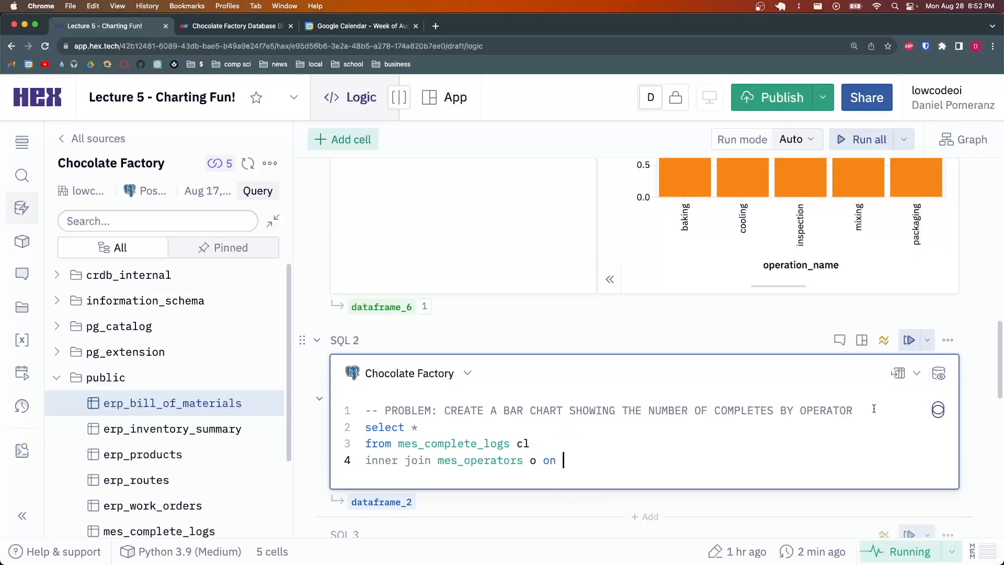
scroll(167, 392, down, 2)
Inspect the columns of mes_complete_logs and mes_operators in the schema browser
click(159, 468)
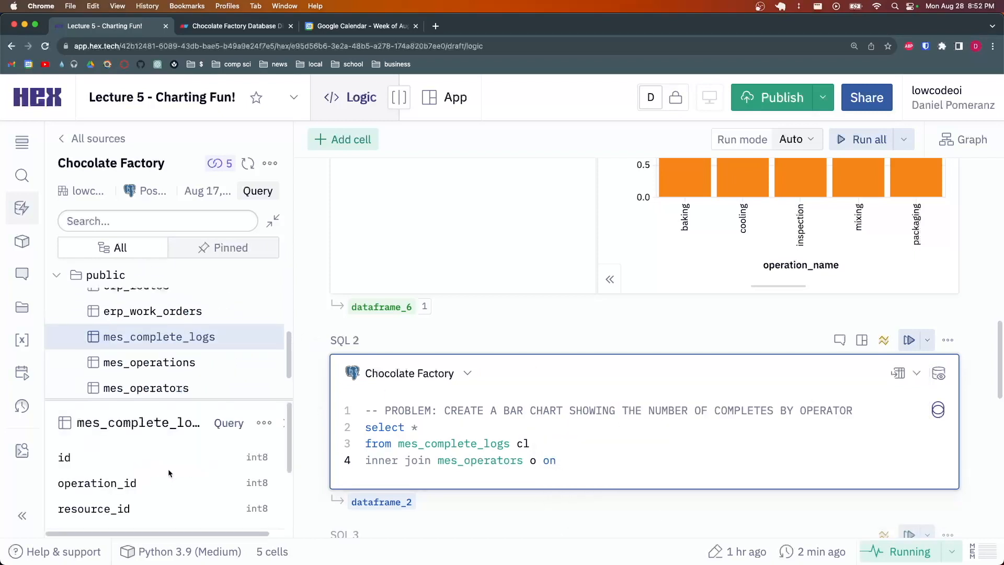
scroll(65, 485, down, 2)
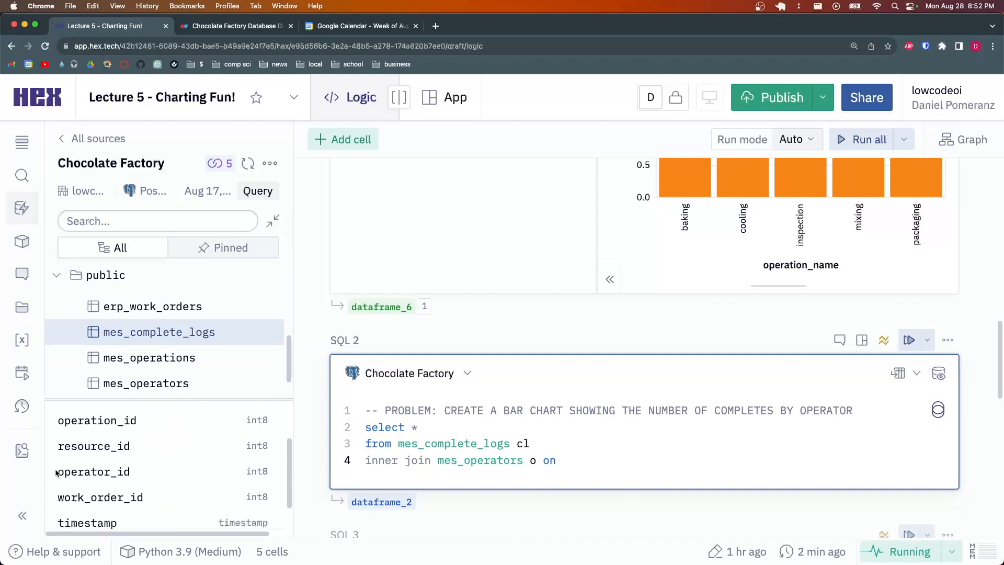
drag(55, 472, 133, 472)
scroll(174, 350, down, 1)
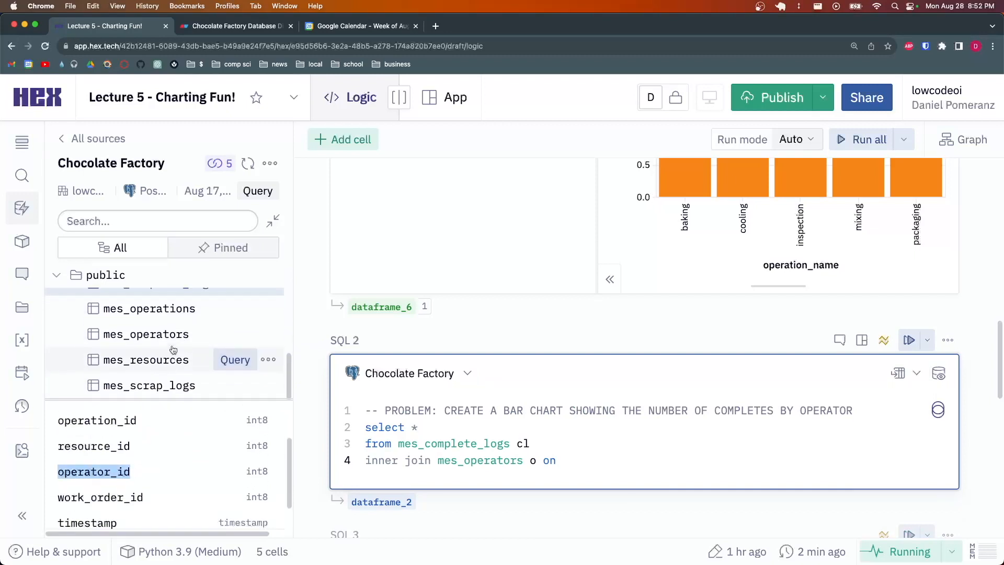
click(173, 334)
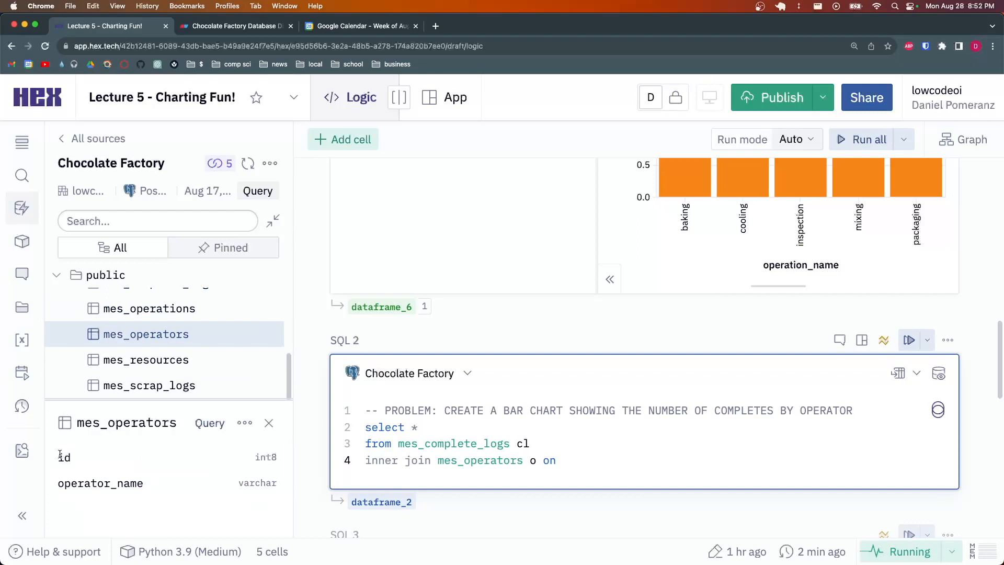
Complete the join condition as cl.operator_id = o.id
click(607, 457)
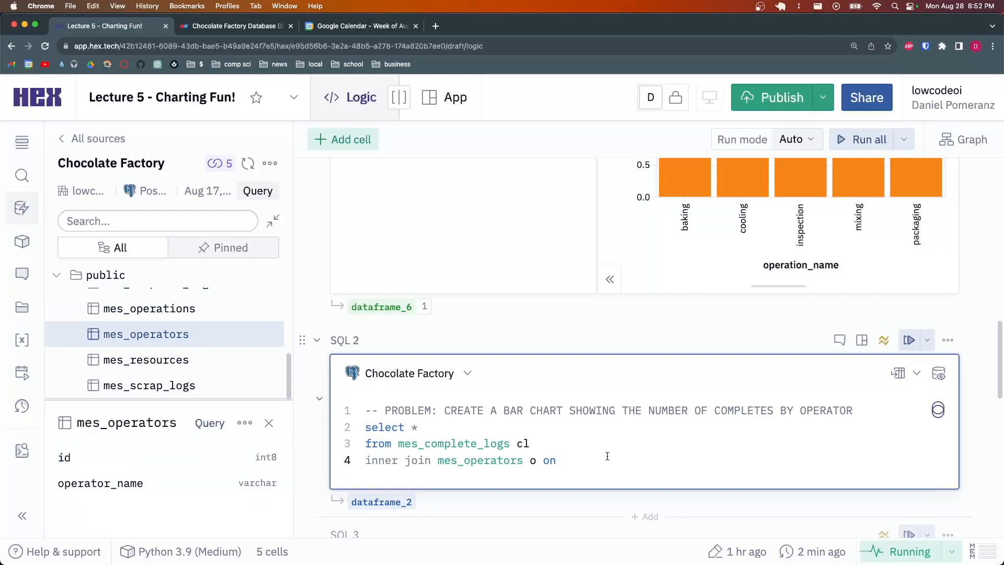
text(cl.opera)
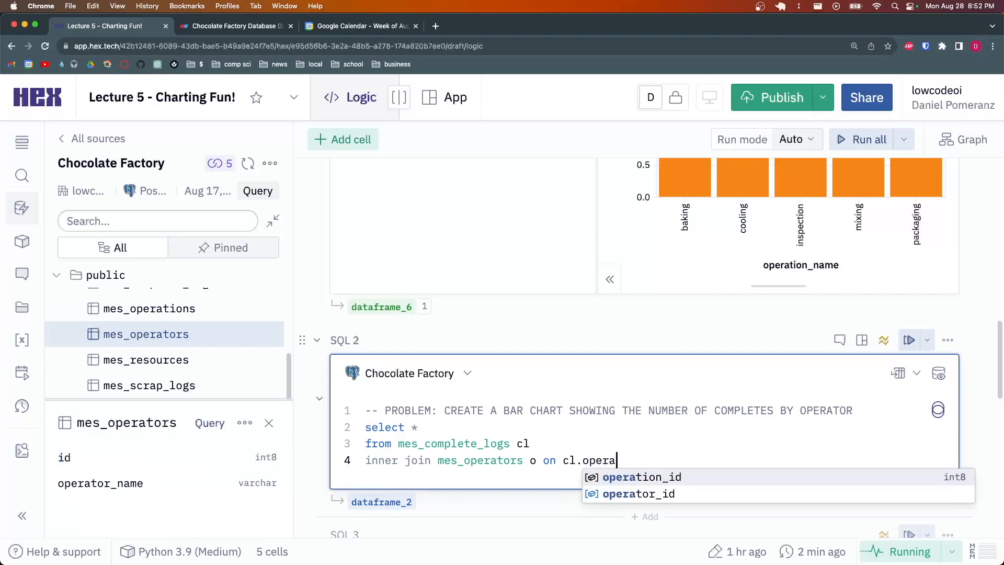
key(Down)
key(Return)
text(=)
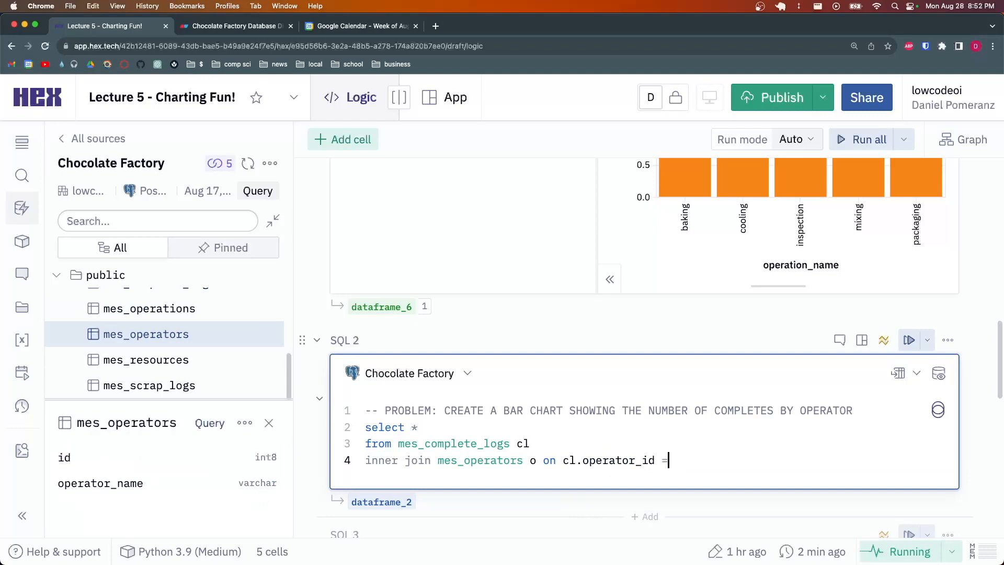
text( o.id)
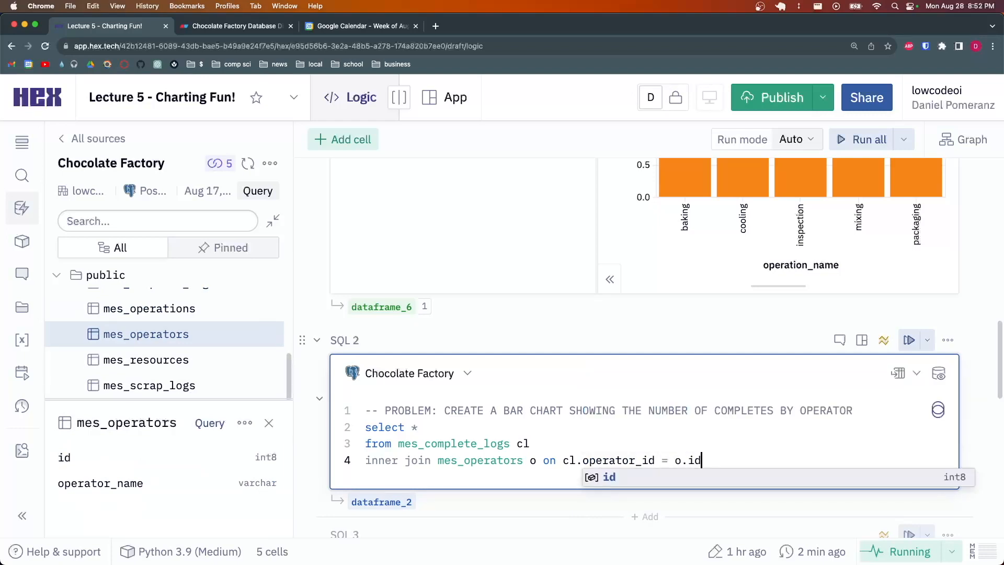
key(Escape)
Move the on clause to its own line 5 and run the SQL 2 query
click(543, 460)
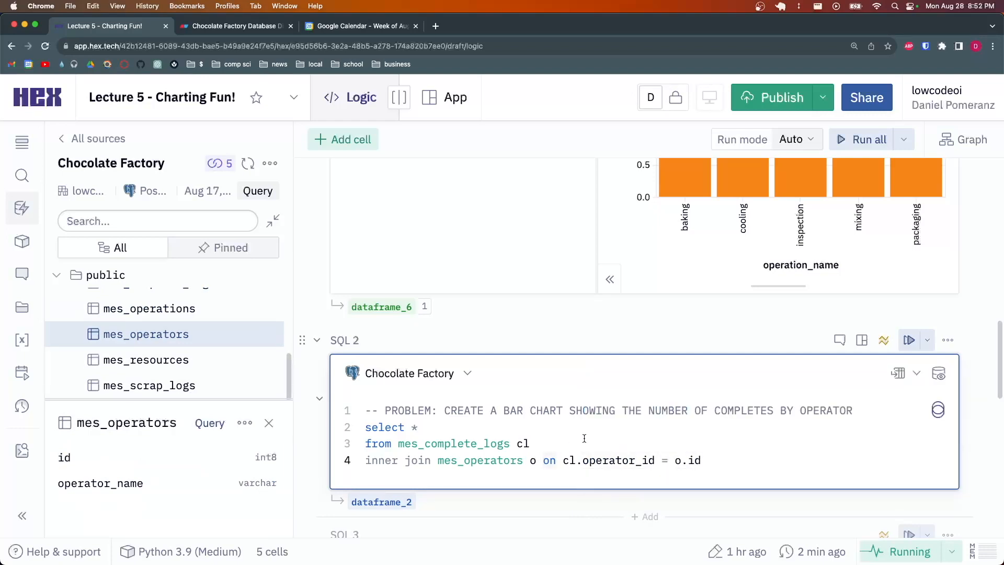
key(Return)
click(596, 474)
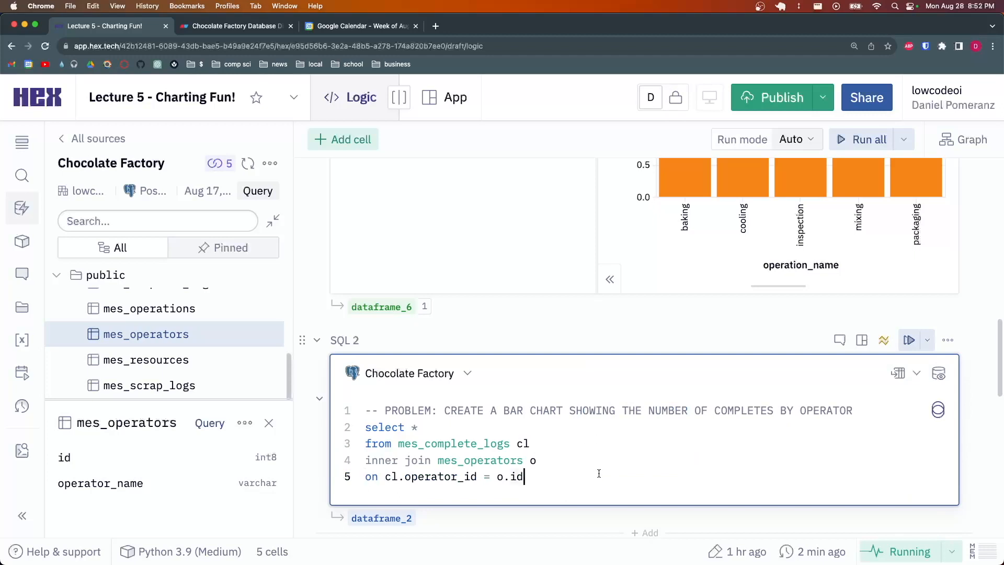
key(super+Return)
Show SQL 2 as a chart and scroll through the grouped columns of summed id per operator_name
scroll(459, 449, down, 2)
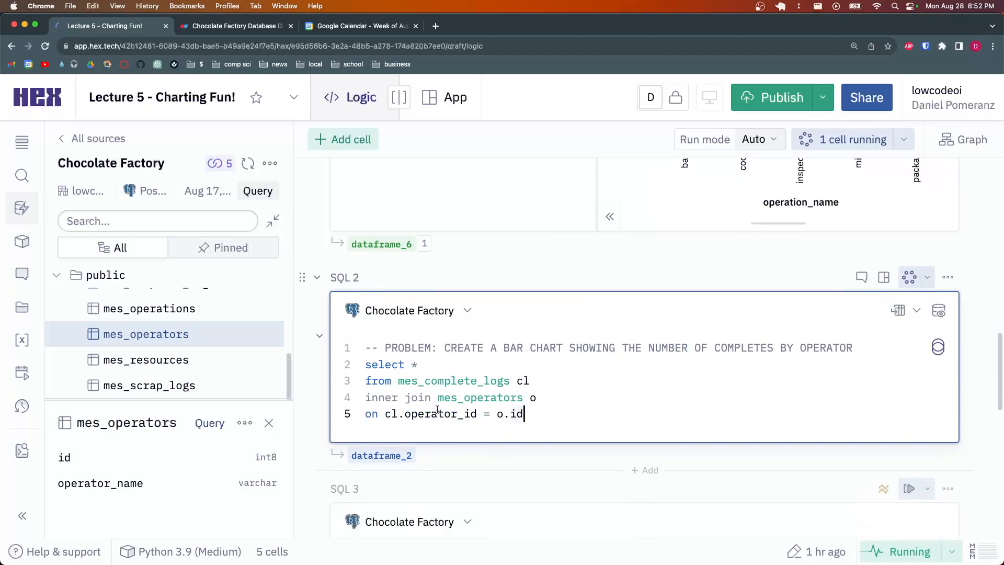
scroll(459, 448, down, 2)
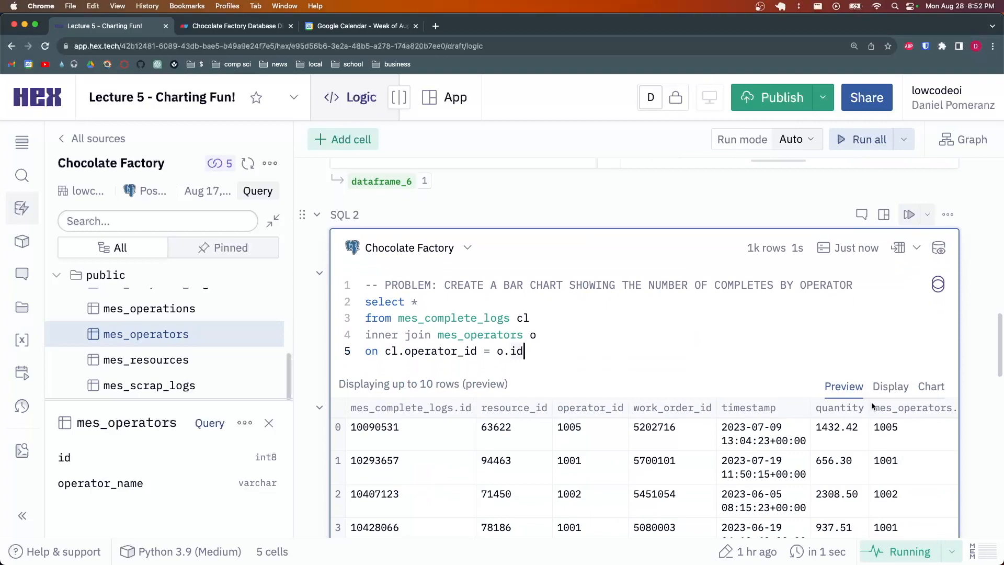
click(930, 387)
scroll(605, 338, down, 5)
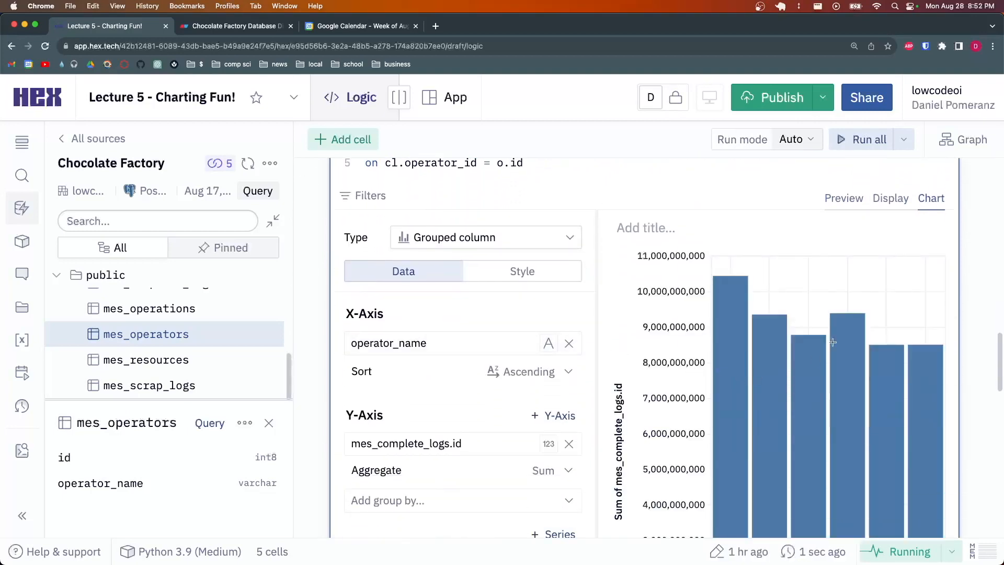
scroll(588, 345, down, 3)
scroll(760, 391, down, 2)
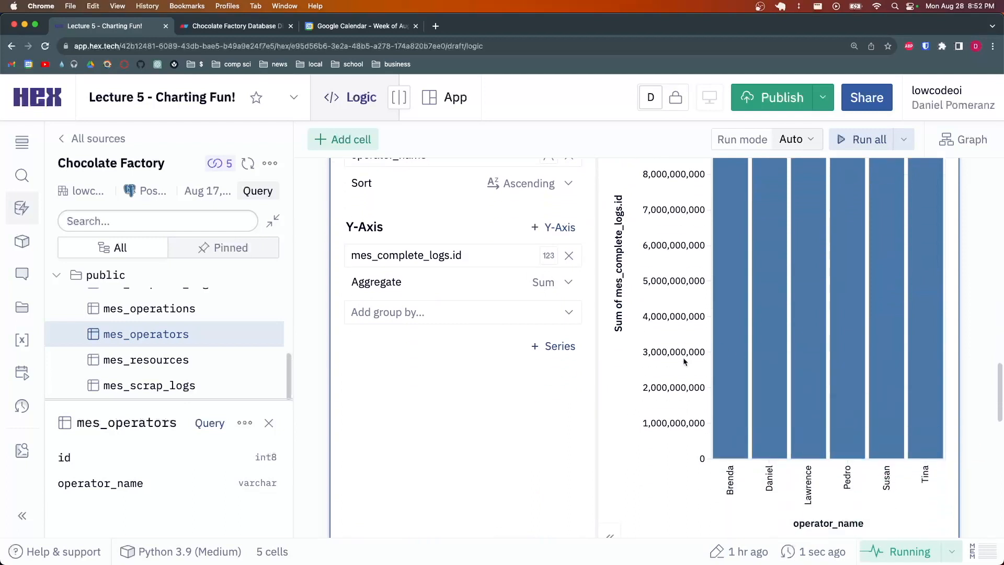
scroll(748, 384, up, 3)
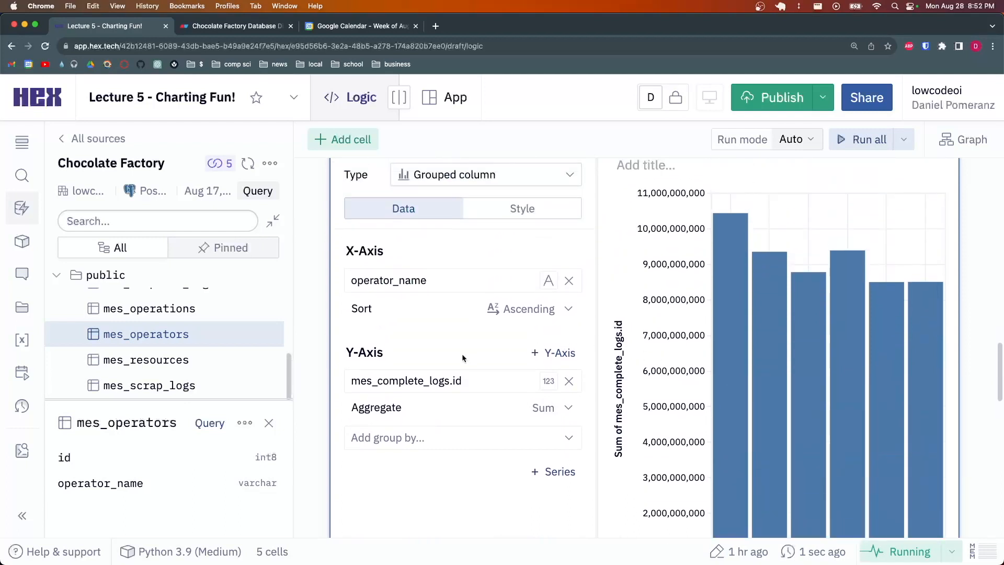
scroll(680, 335, up, 2)
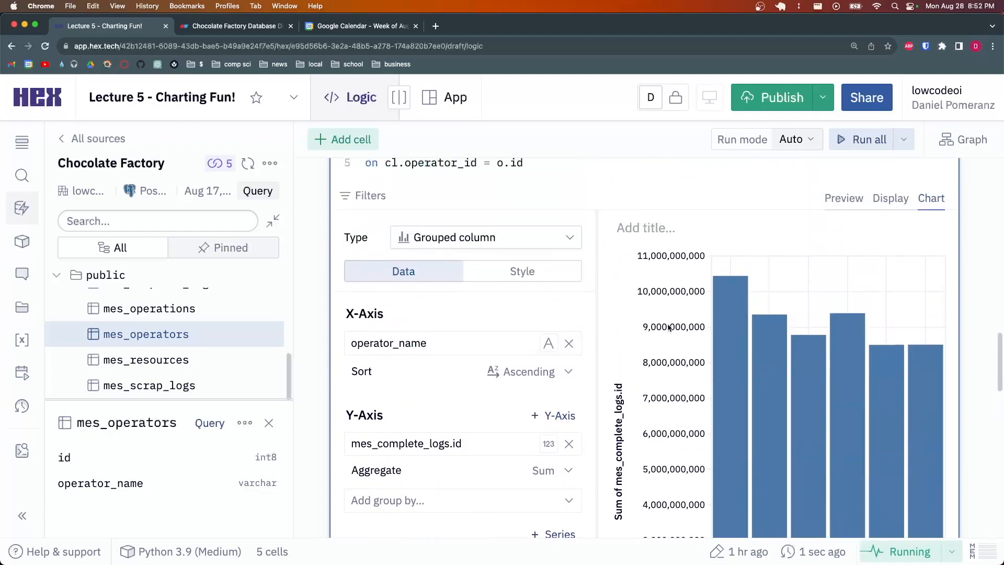
scroll(610, 340, down, 3)
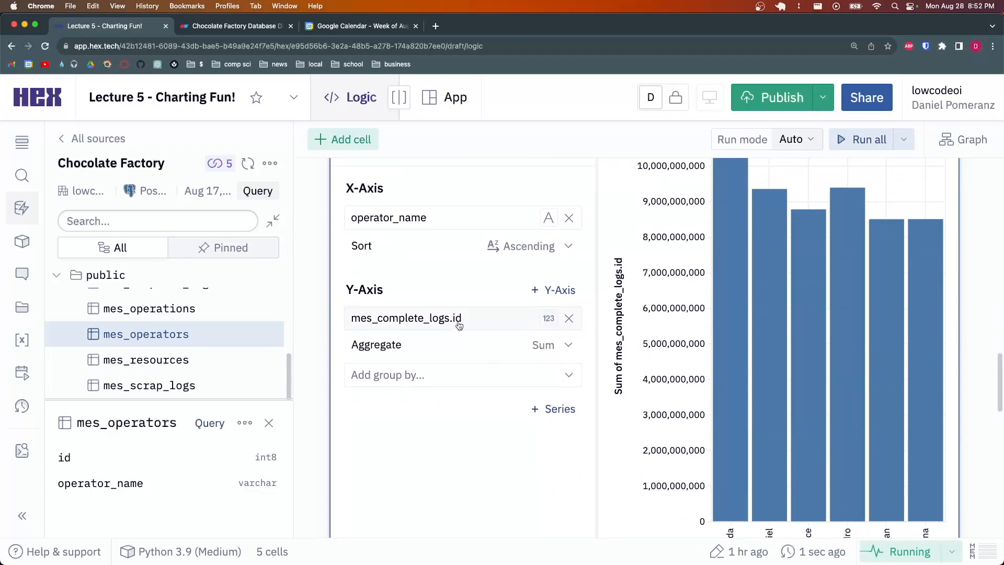
Change the Y-axis aggregate from Sum to Count for the operator chart
click(548, 318)
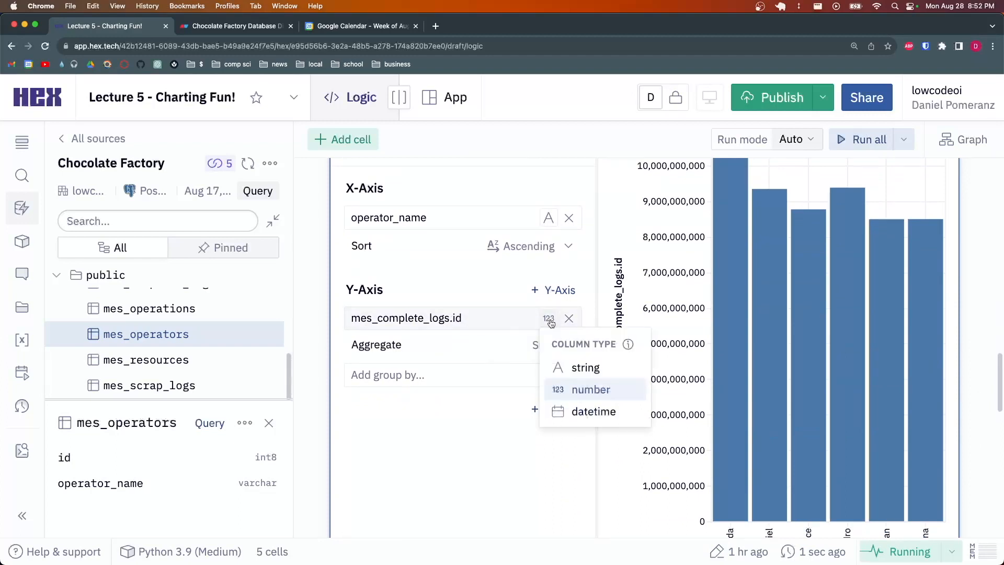
click(510, 324)
key(Escape)
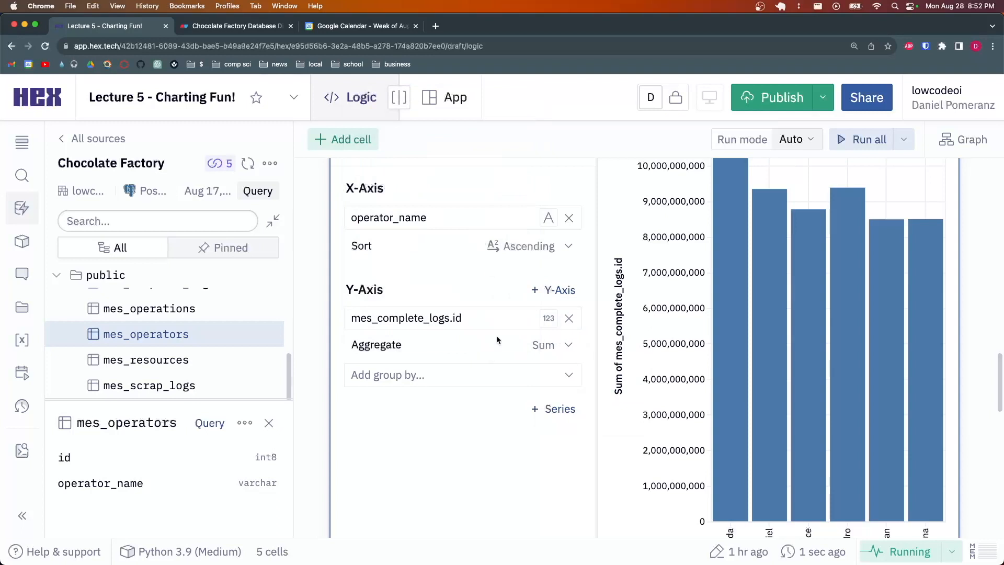
click(559, 346)
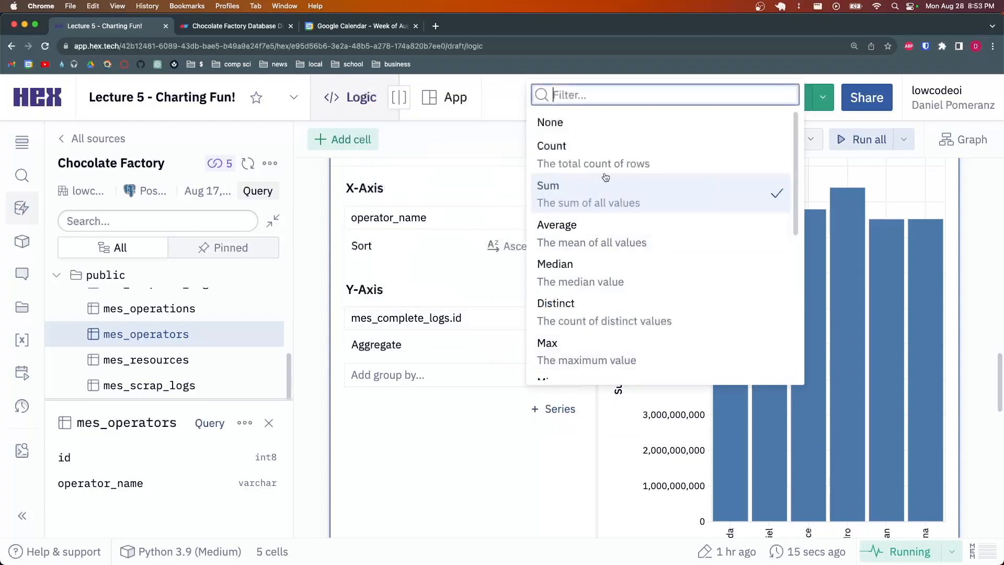
click(608, 158)
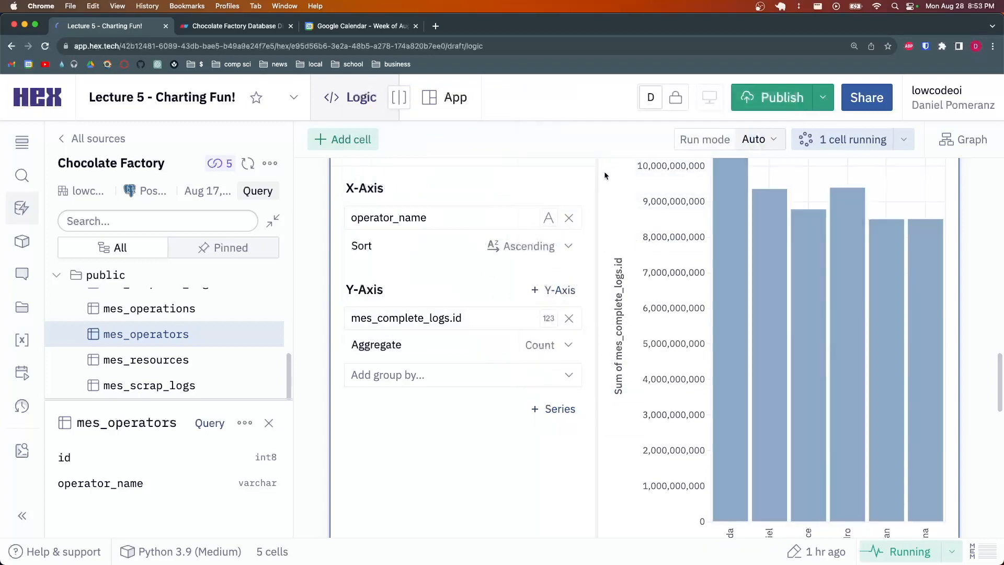
scroll(688, 314, down, 3)
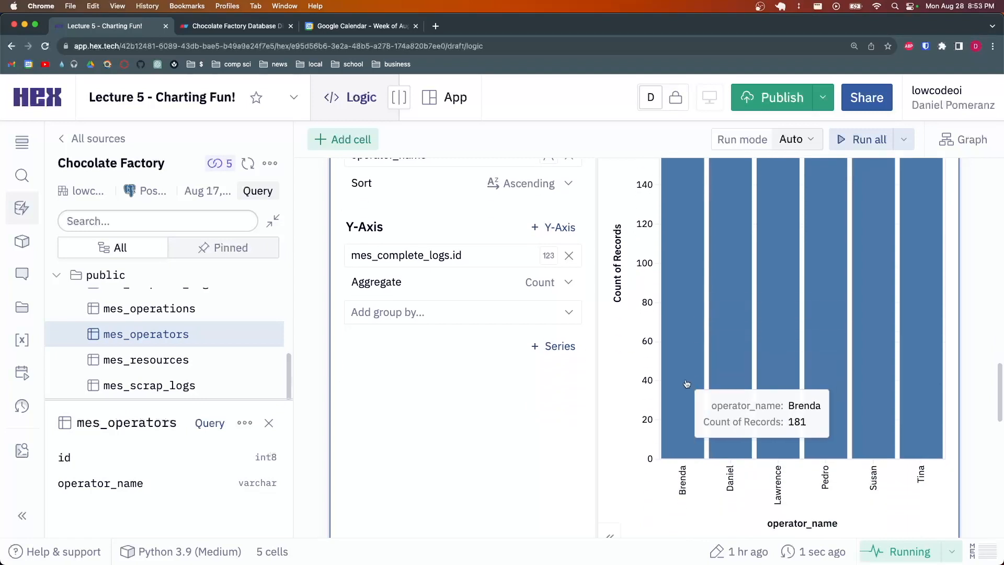
scroll(688, 371, up, 5)
scroll(675, 283, down, 2)
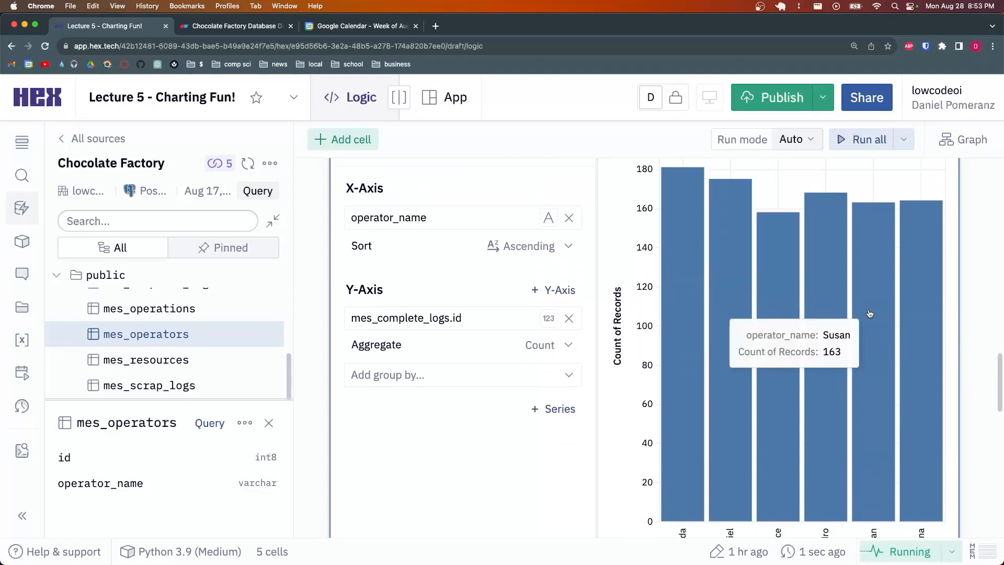
scroll(925, 316, down, 3)
scroll(926, 316, up, 5)
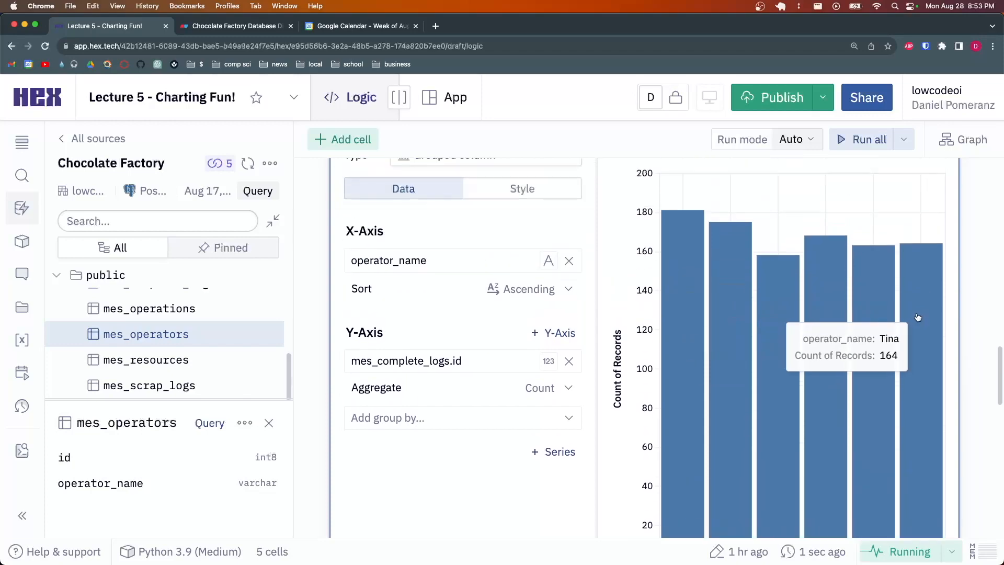
scroll(434, 225, up, 5)
Select the SQL 2 query text from select down to o.id, then deselect it
click(549, 353)
drag(549, 353, 351, 302)
click(471, 299)
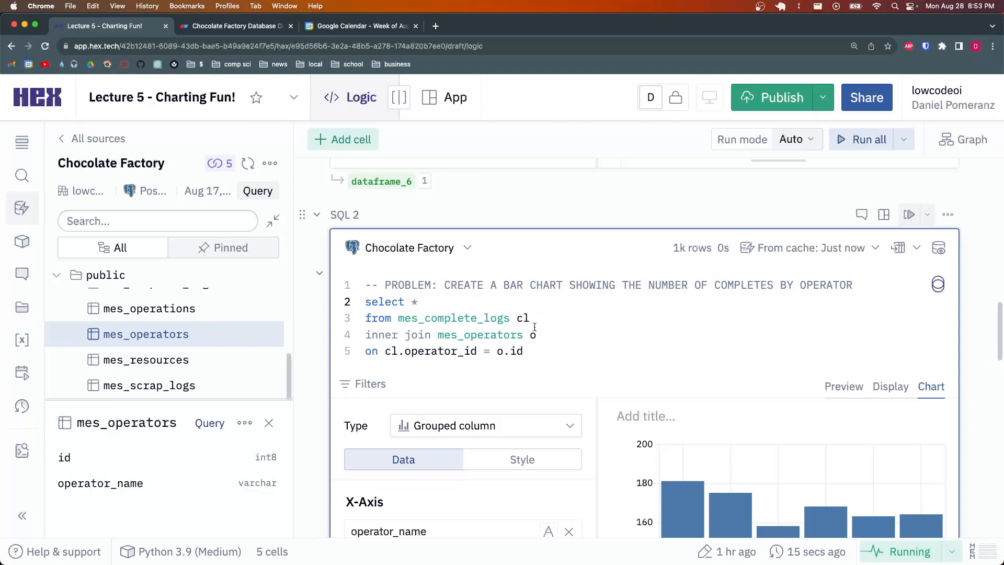
Reselect lines 2–5 of the SQL 2 query, then deselect and place the cursor at line 5's end
drag(541, 351, 366, 303)
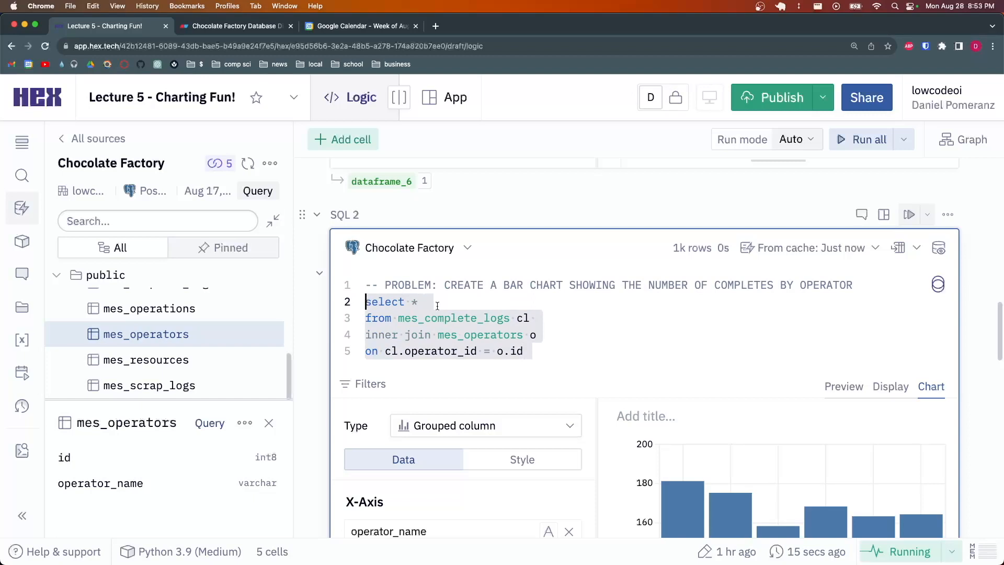
click(506, 304)
scroll(506, 303, down, 2)
click(526, 288)
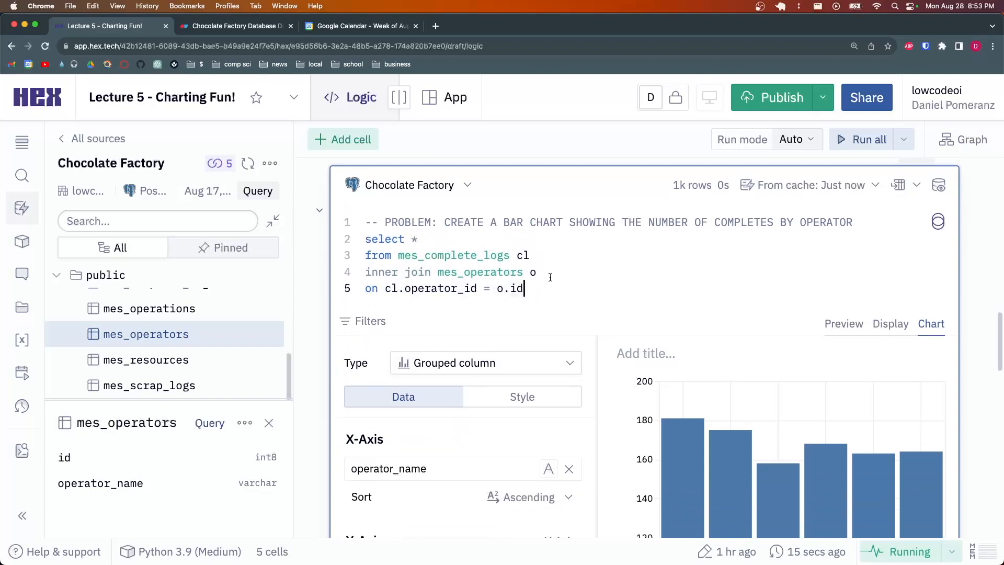
Move down to the SQL 3 cell headed 'USING UNIONS AS A WEAPON' and place the cursor in it
scroll(549, 278, down, 2)
scroll(541, 271, down, 1)
scroll(541, 271, up, 2)
scroll(533, 287, down, 2)
scroll(536, 286, down, 5)
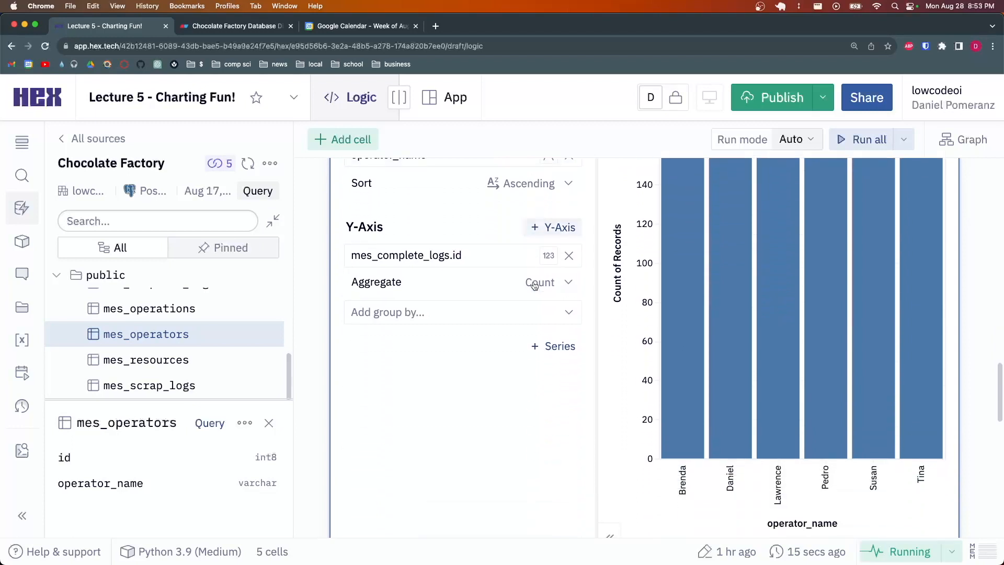
scroll(534, 287, down, 2)
click(567, 480)
scroll(591, 393, down, 1)
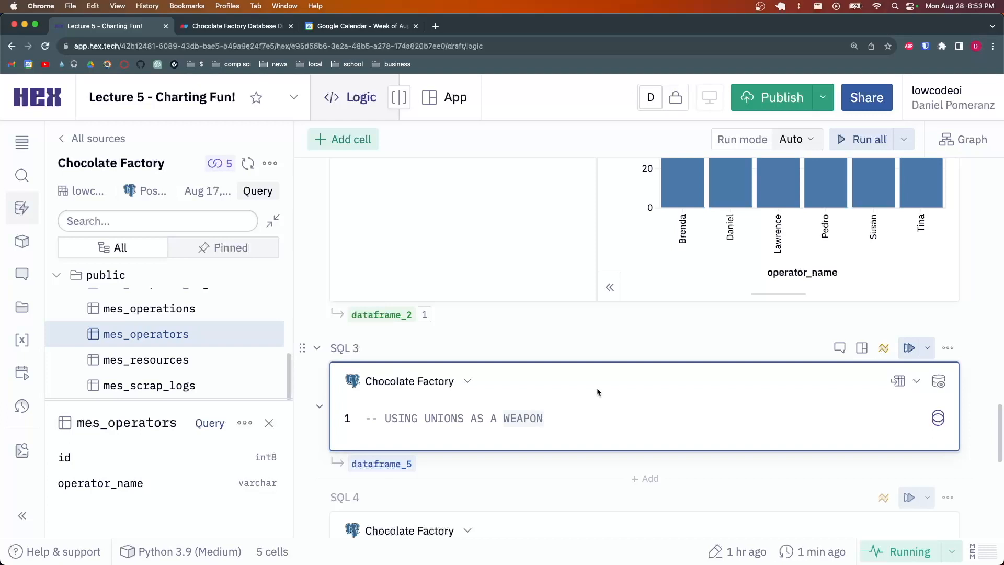
Write the SQL 3 query as select id, operator_id from mes_complete_logs
key(Return)
text(select)
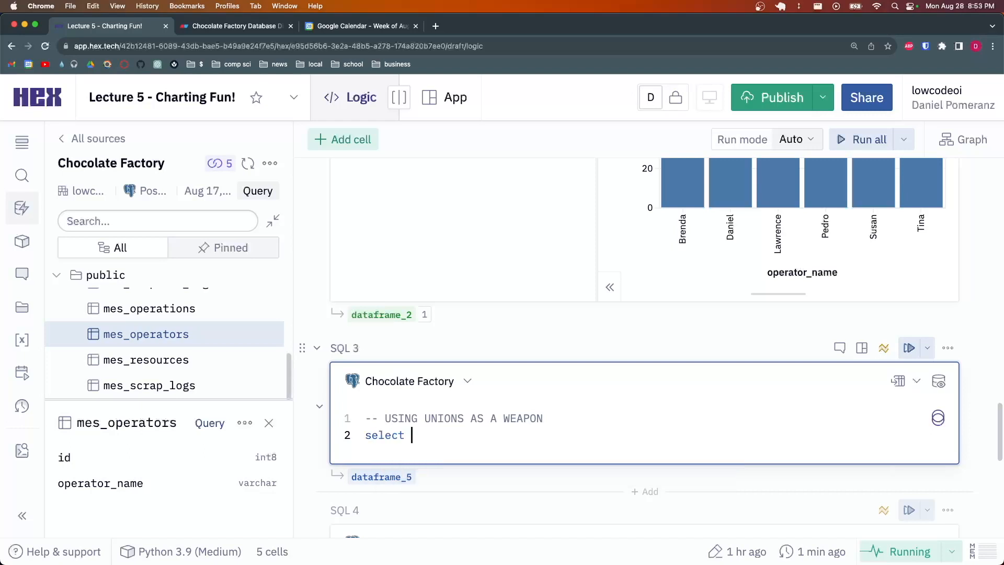
text( * from mes_complete_logs)
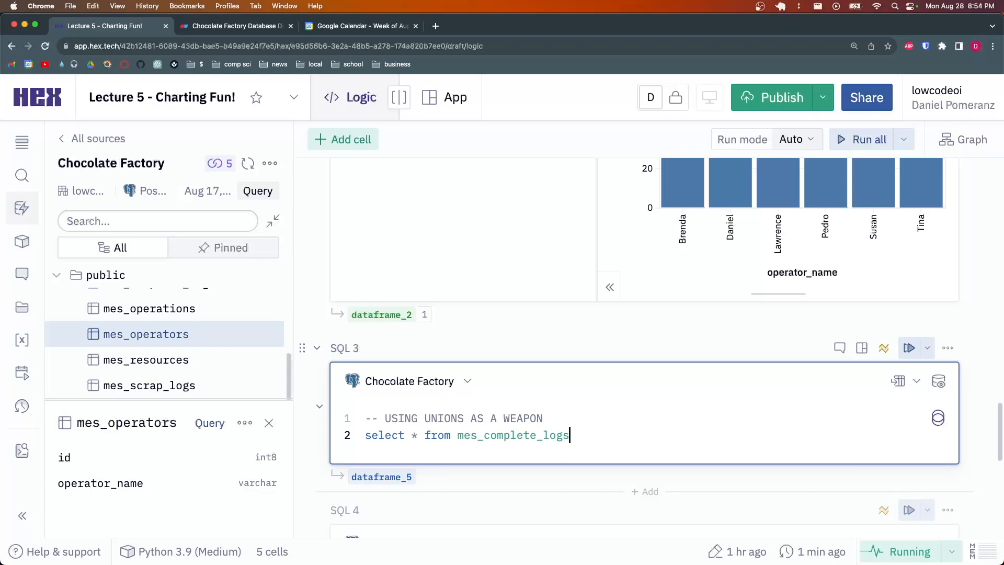
click(413, 435)
key(Delete)
text(id,)
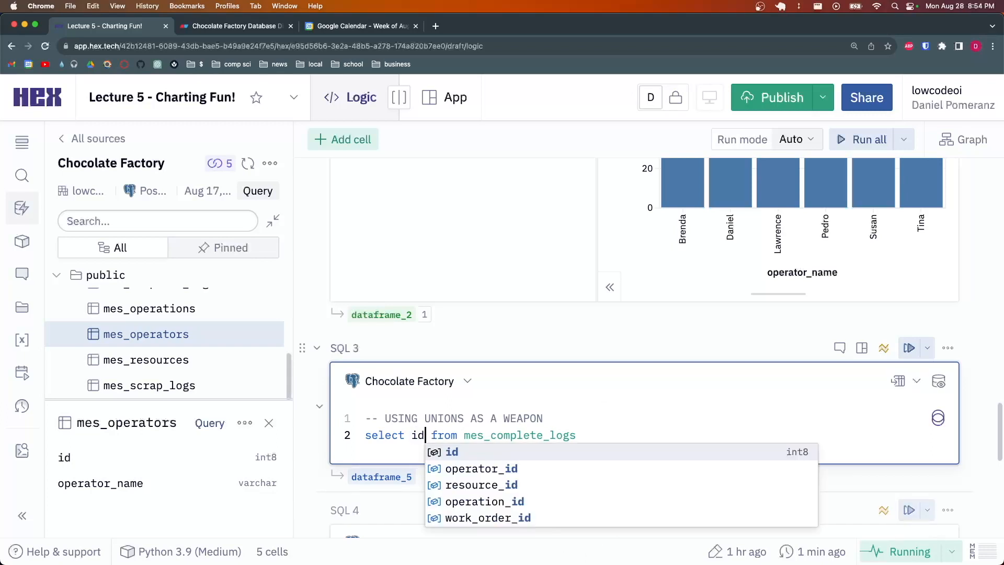
text( operator)
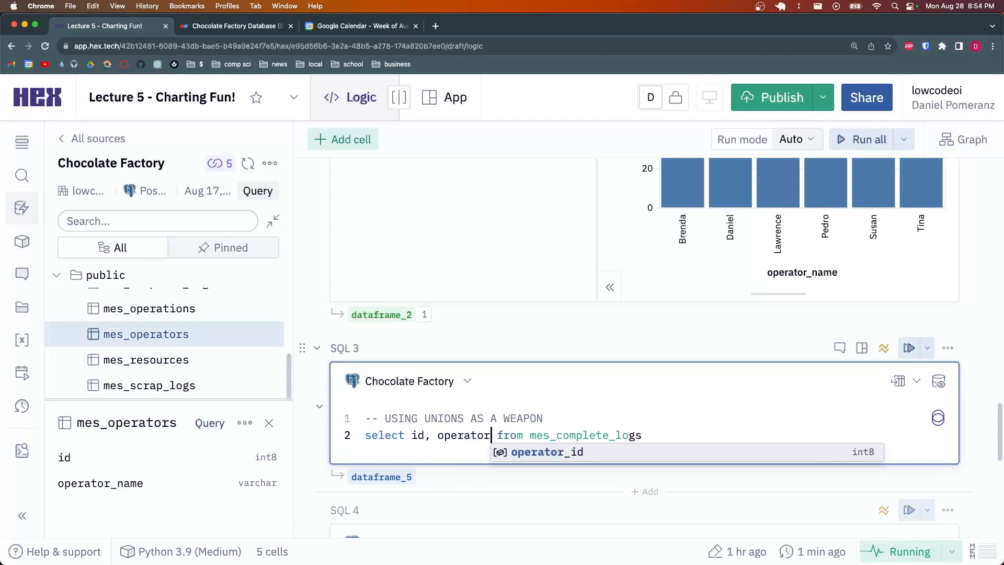
key(Return)
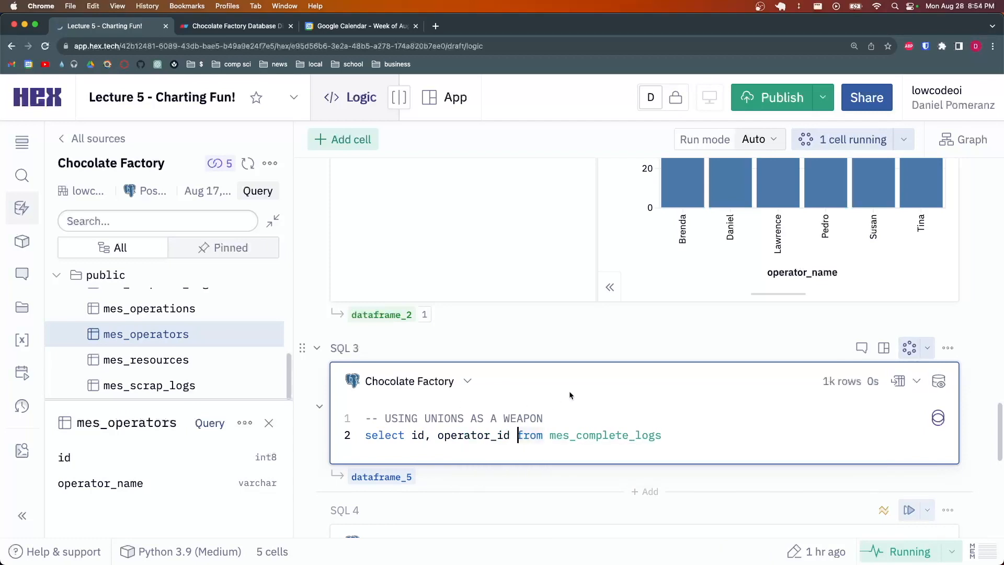
Add work_order_id to the selected columns, correcting the typos
scroll(573, 408, down, 5)
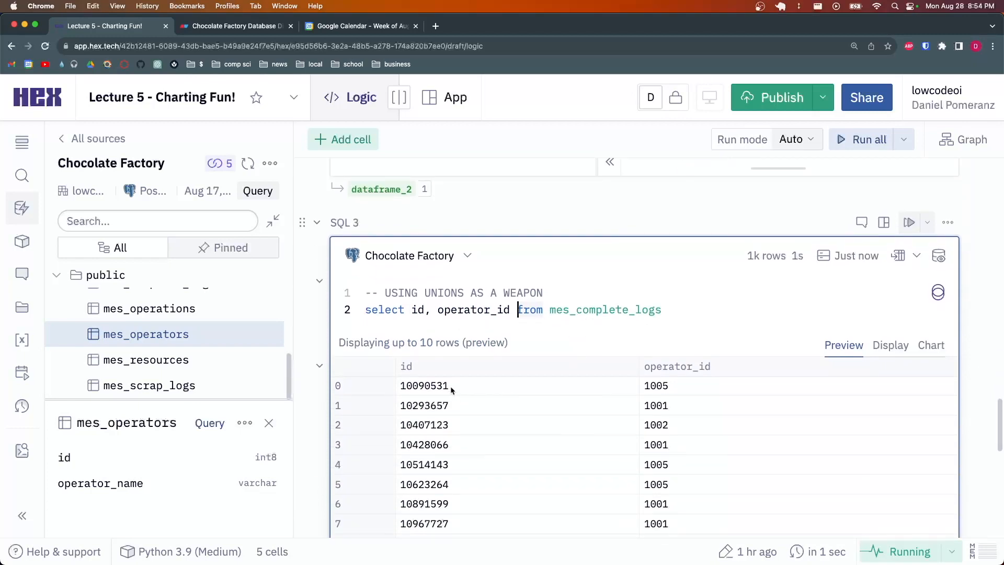
click(434, 312)
text(work_order_oid)
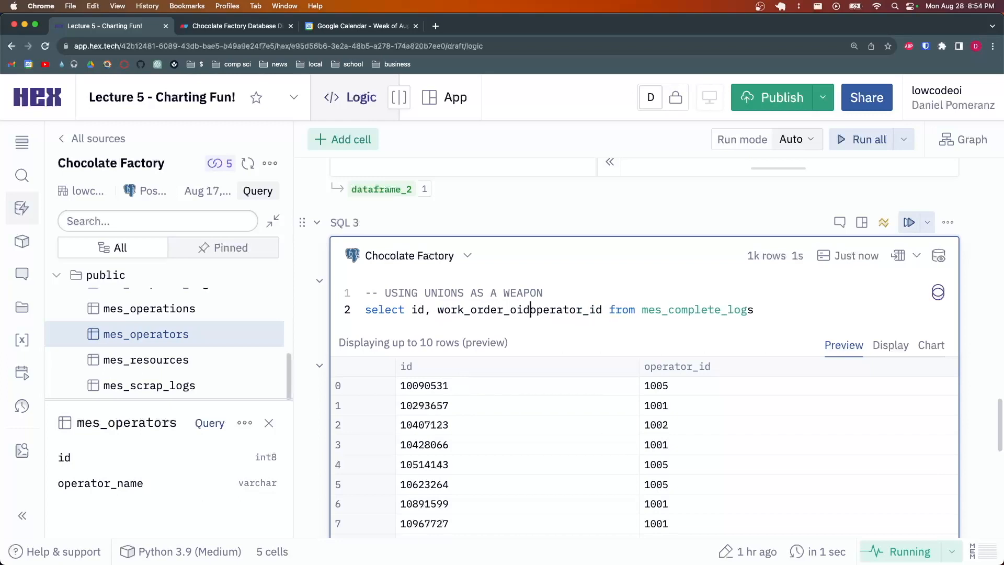
key(BackSpace)
key(BackSpace)
key(BackSpace)
text(od)
key(BackSpace)
key(BackSpace)
text(id,)
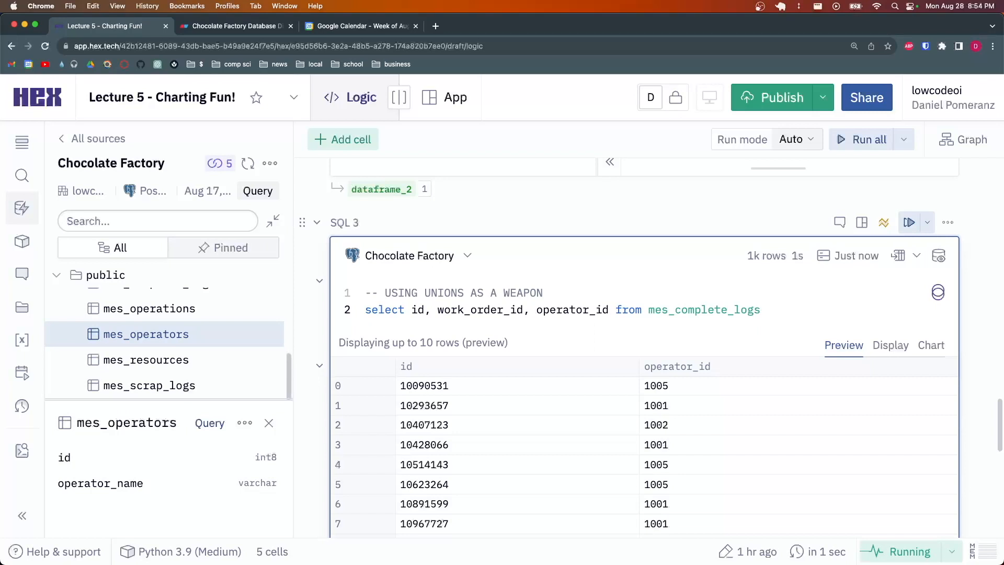
Put id, work_order_id, operator_id and the from clause each on its own unindented line
key(Return)
key(BackSpace)
key(Return)
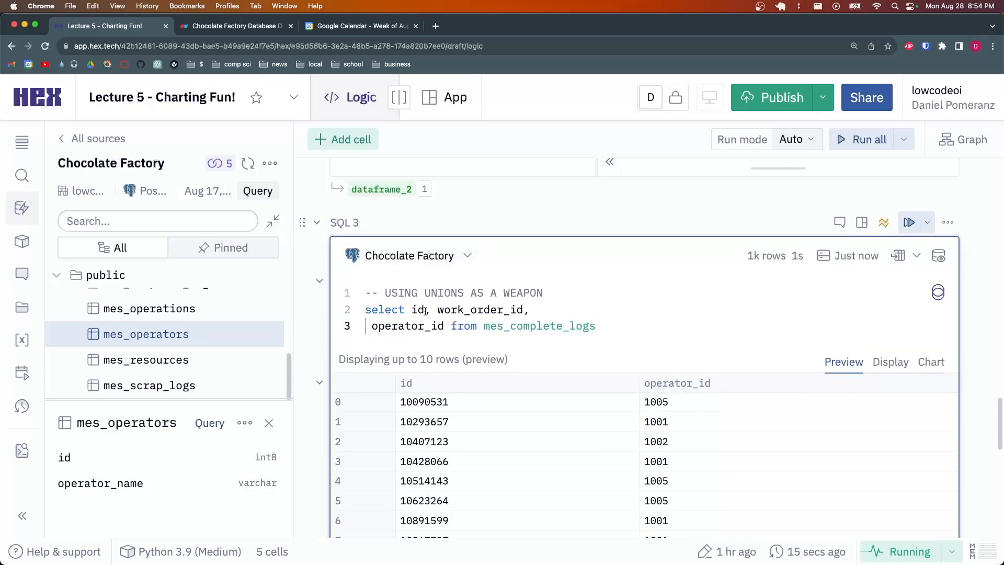
click(432, 310)
key(Return)
click(412, 310)
key(Return)
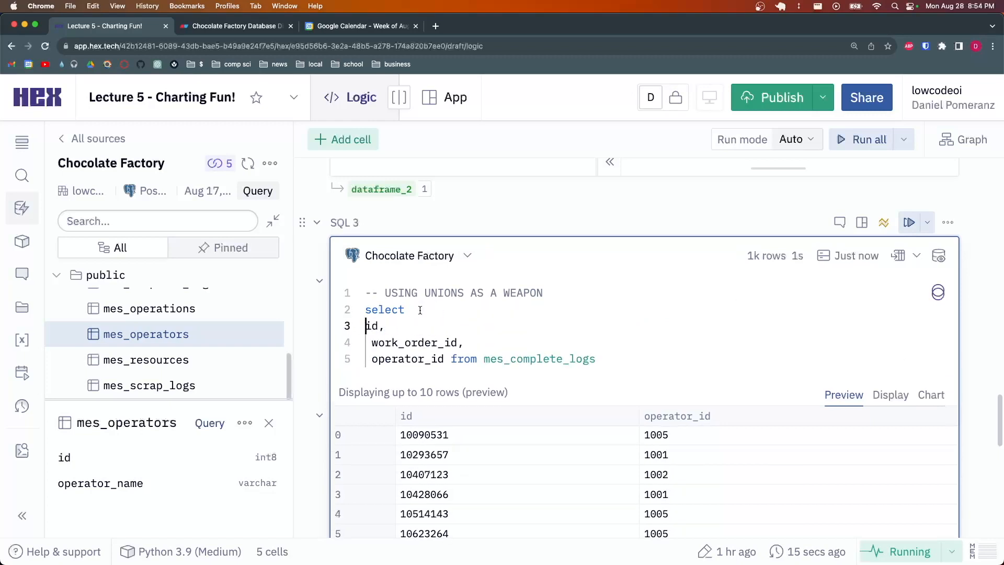
click(375, 340)
key(BackSpace)
click(372, 360)
key(BackSpace)
click(444, 360)
key(Return)
Rerun the reformatted query and copy work order number 5202716 from the results
click(494, 359)
click(419, 309)
click(493, 356)
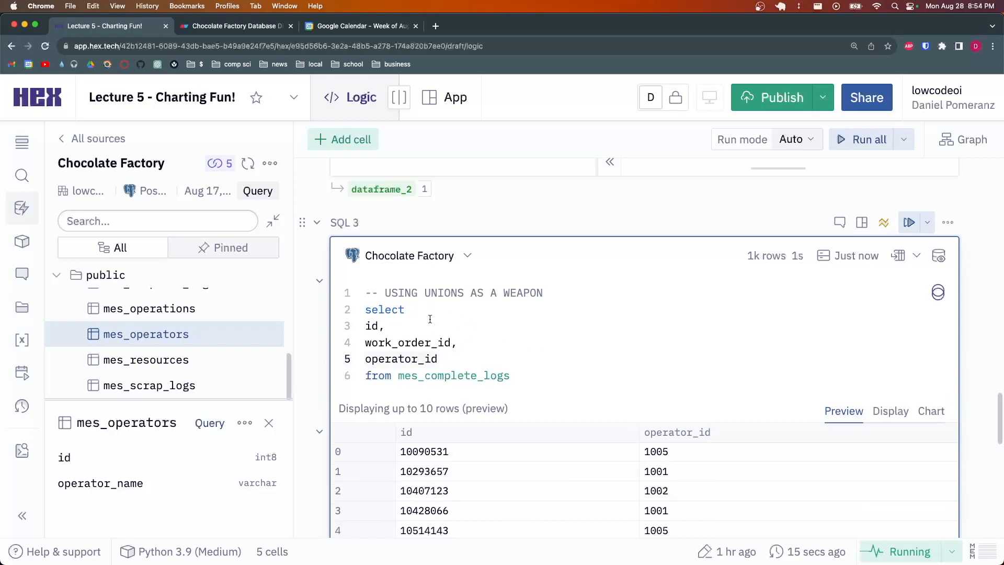
scroll(420, 320, down, 2)
click(412, 250)
click(544, 313)
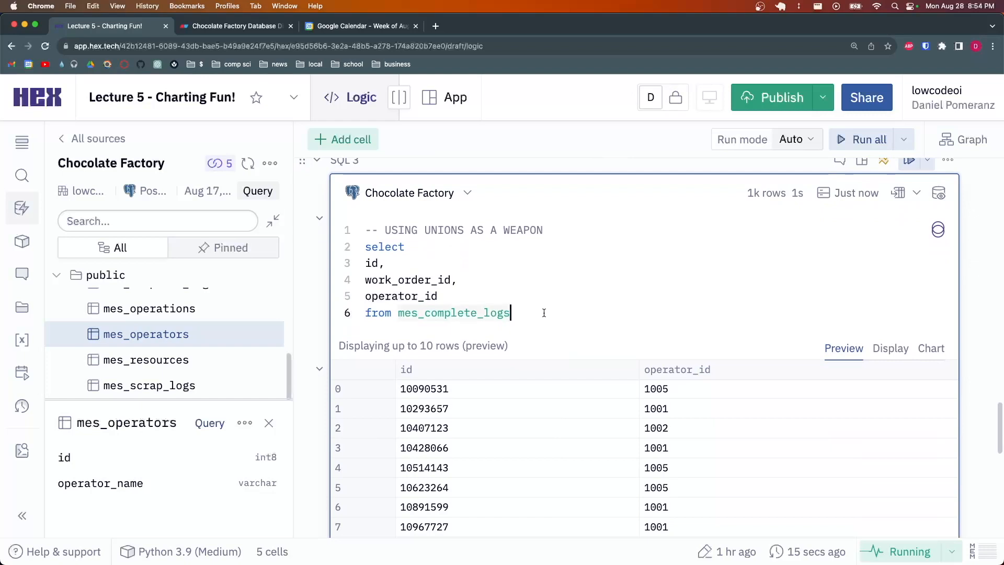
key(super+Return)
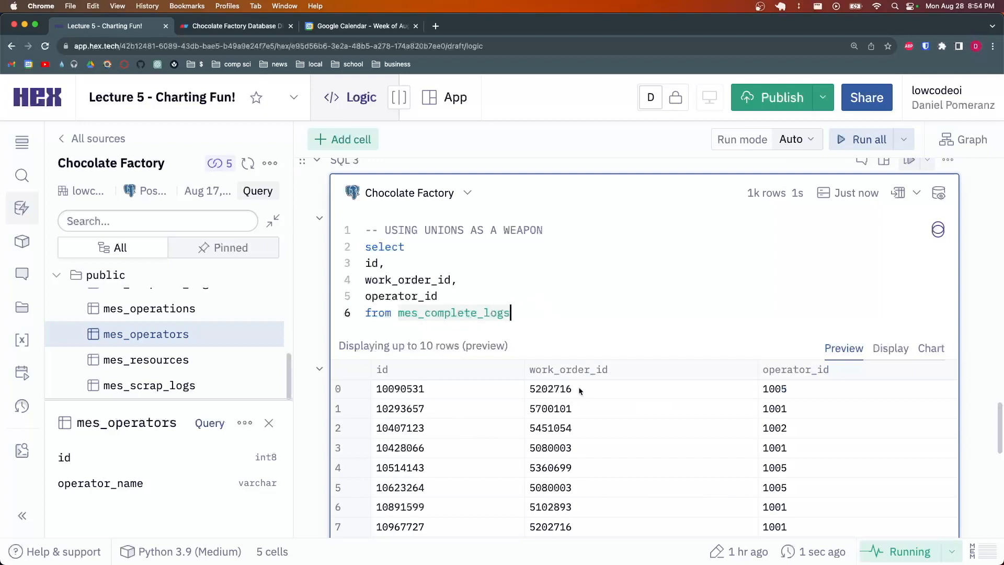
drag(574, 392, 531, 385)
key(super+c)
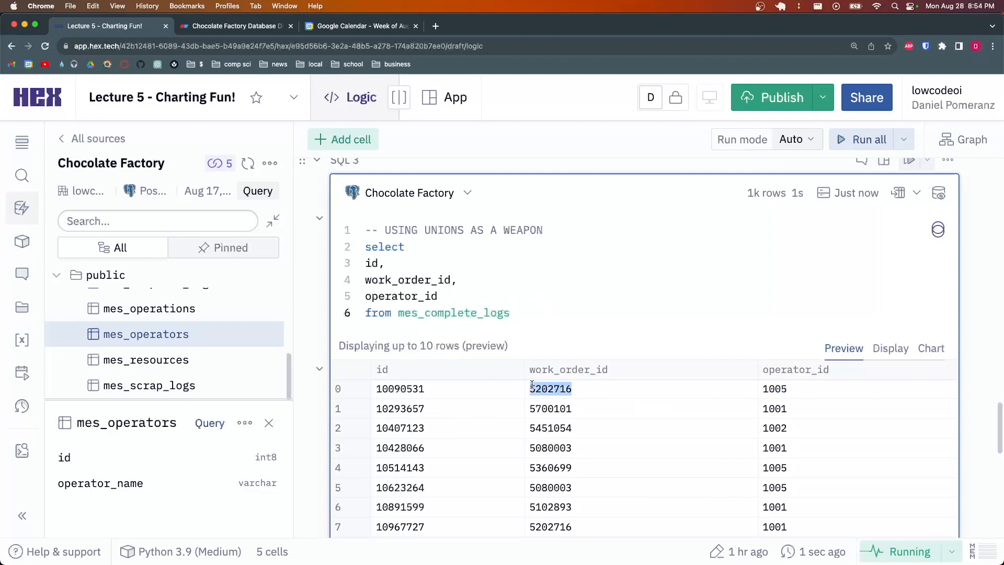
click(528, 316)
Add a where work_order_id = 5202716 filter on a new line
key(Return)
text(where )
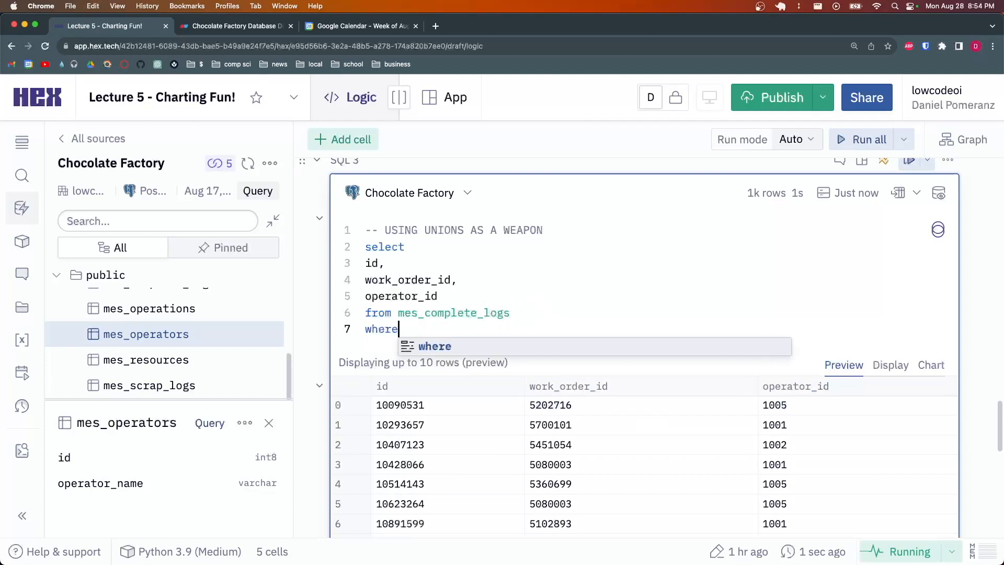
text(work)
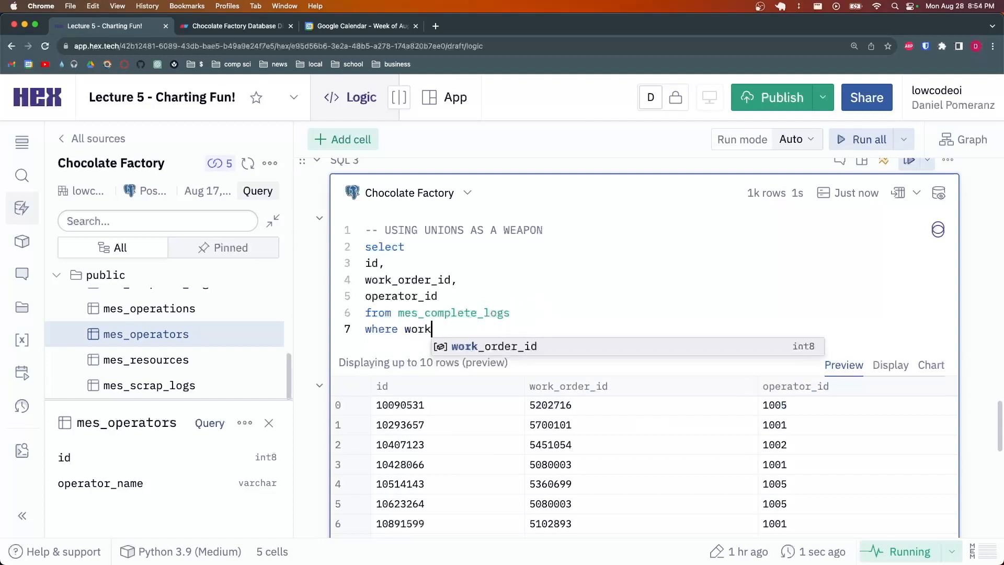
text(_order_id =)
key(super+v)
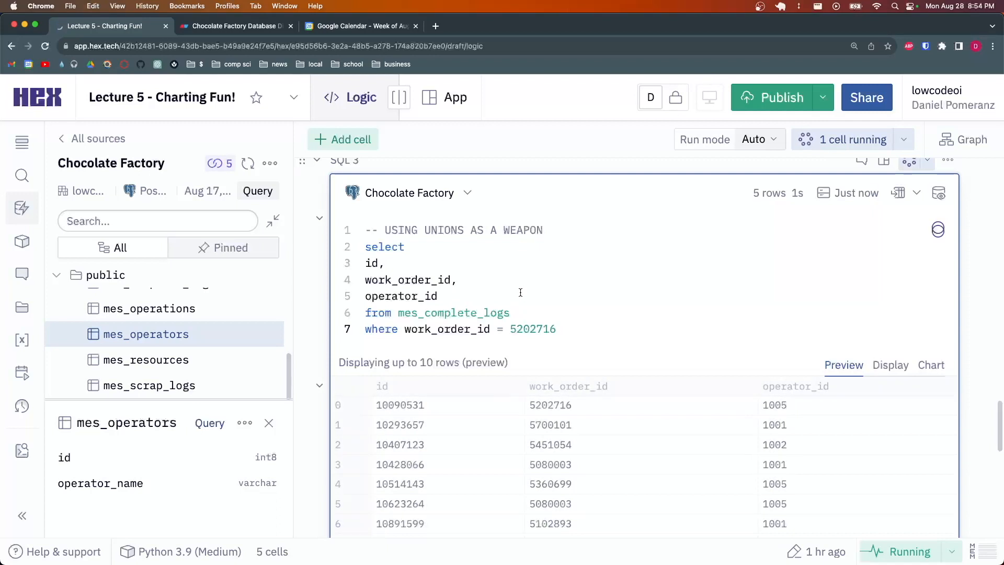
scroll(581, 303, down, 2)
scroll(582, 302, down, 1)
scroll(531, 252, up, 3)
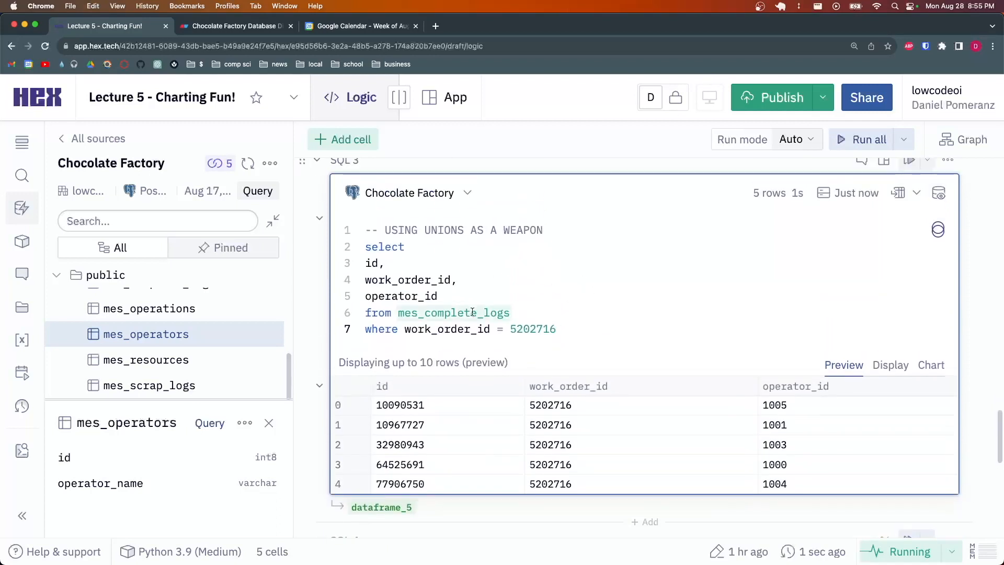
Delete the mes_complete_logs table name from the from clause
click(486, 248)
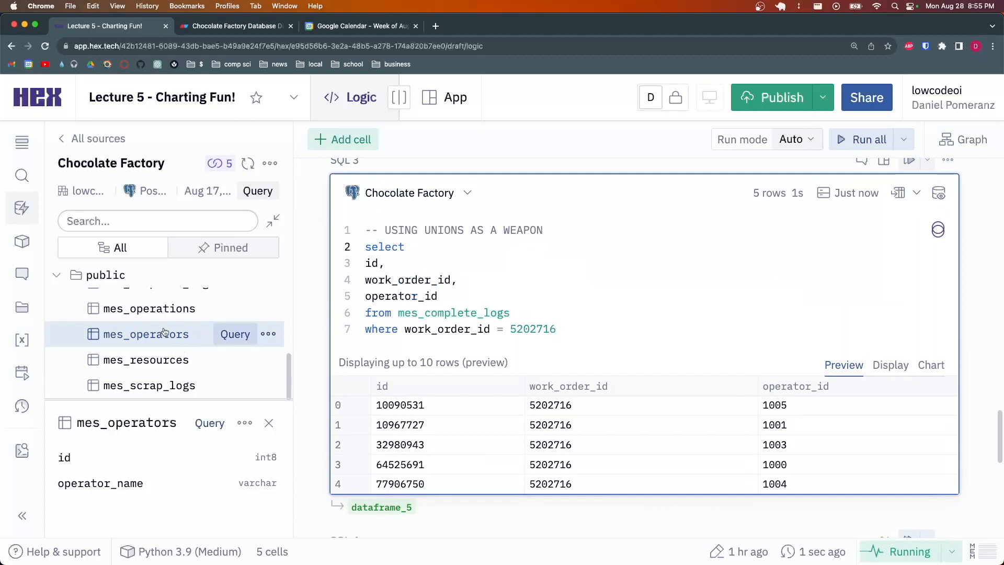
scroll(474, 310, down, 1)
scroll(496, 293, up, 1)
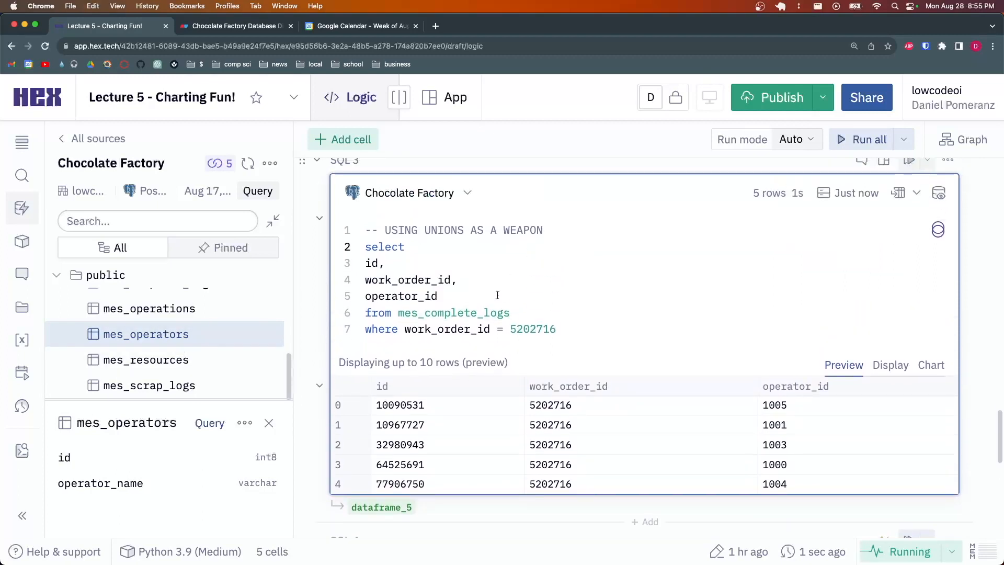
click(480, 298)
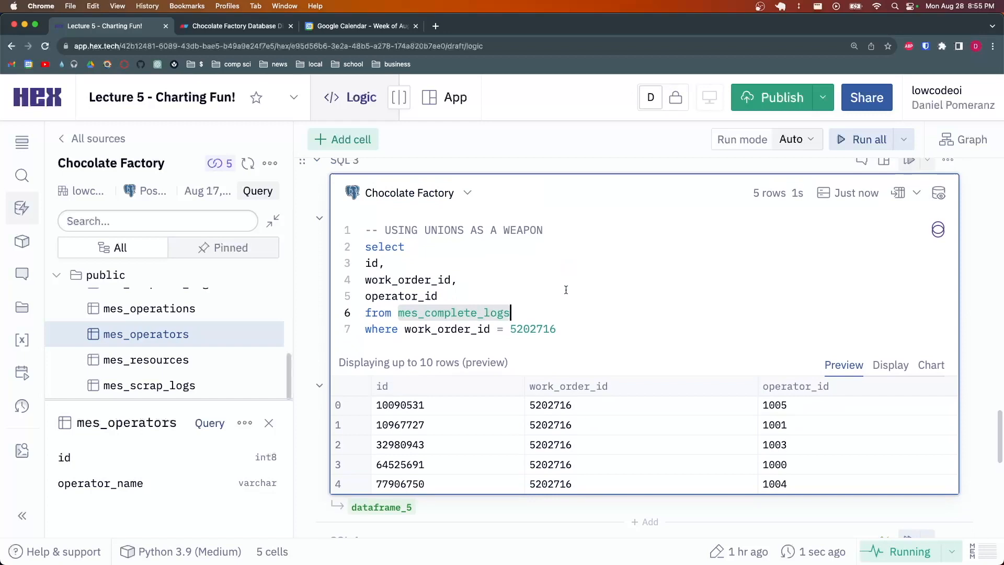
key(BackSpace)
Query mes_scrap_logs instead and add quantity as a new selected column
text(mes_scrap_logs)
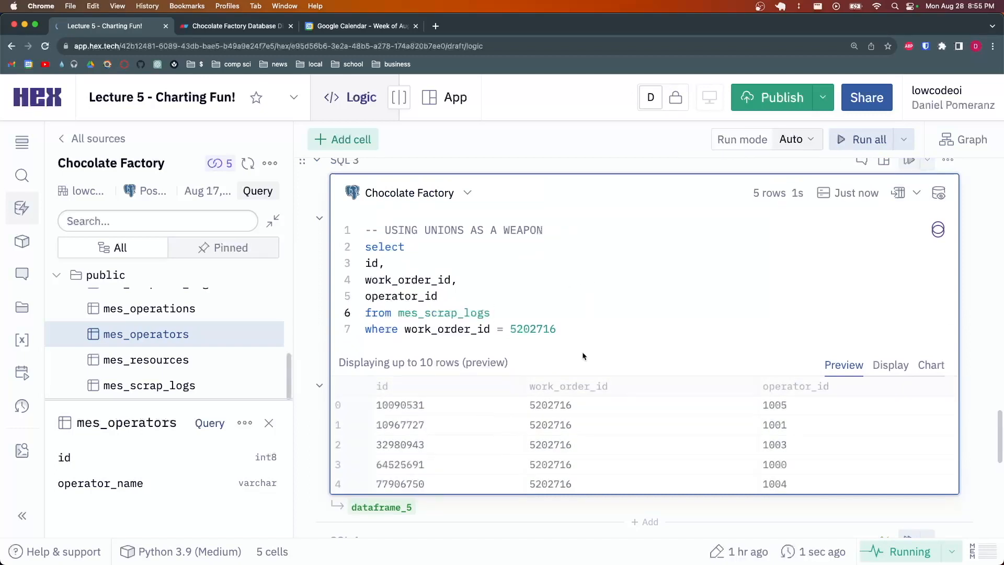
click(480, 295)
text(,)
key(Return)
text(quantity)
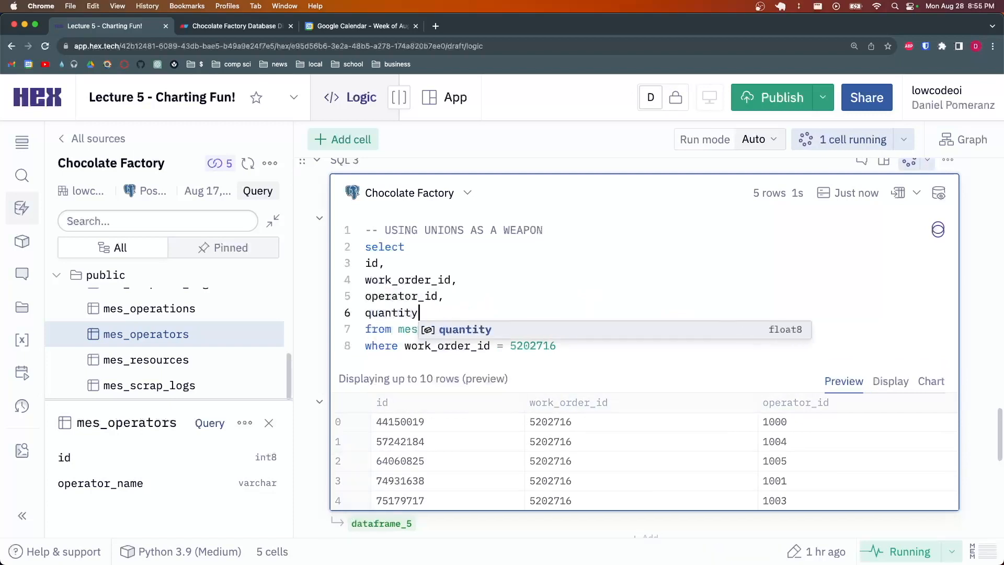
click(519, 271)
drag(848, 425, 886, 485)
click(884, 485)
Change the table name back to mes_complete_logs
drag(426, 330, 458, 329)
key(BackSpace)
text(complete_logs)
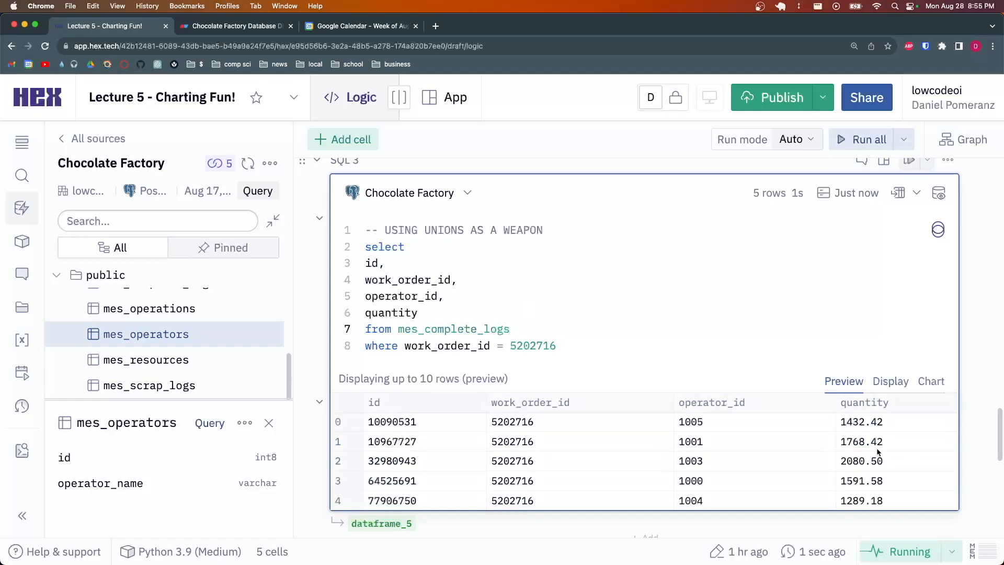
click(569, 348)
click(526, 330)
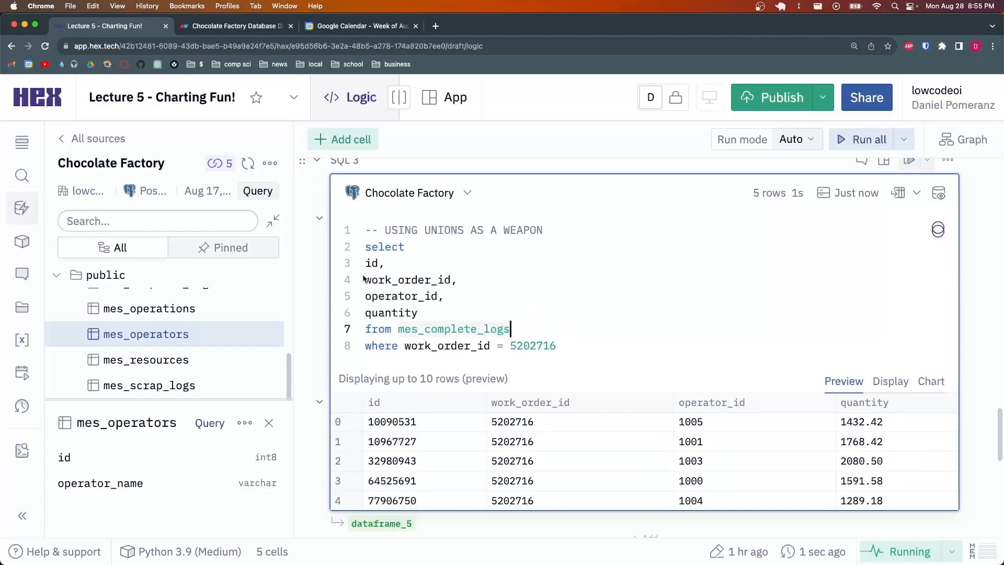
Select the whole query from select through 5202716 for copying
click(407, 242)
click(441, 264)
click(489, 313)
click(547, 332)
click(580, 350)
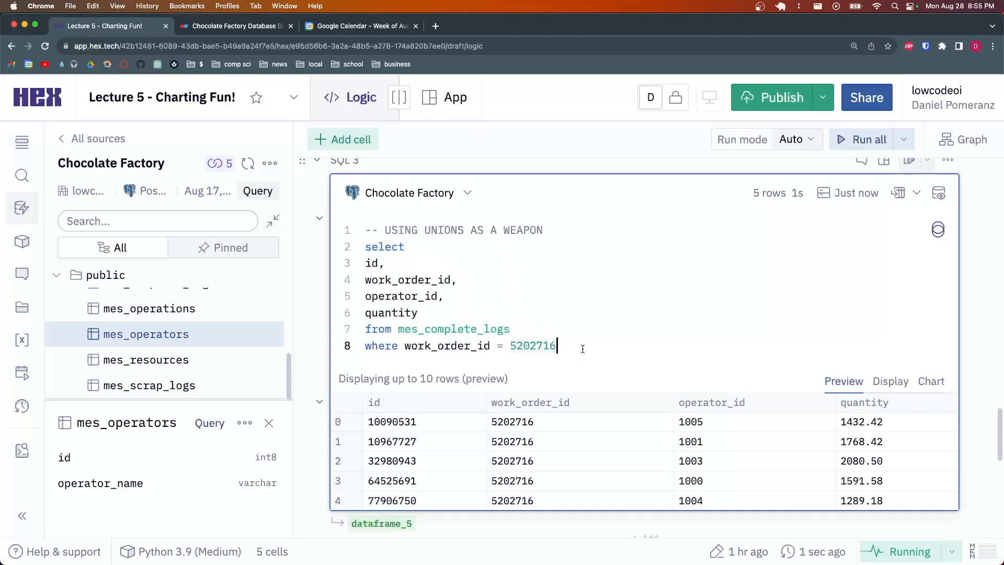
drag(575, 347, 366, 248)
key(ctrl+c)
click(556, 346)
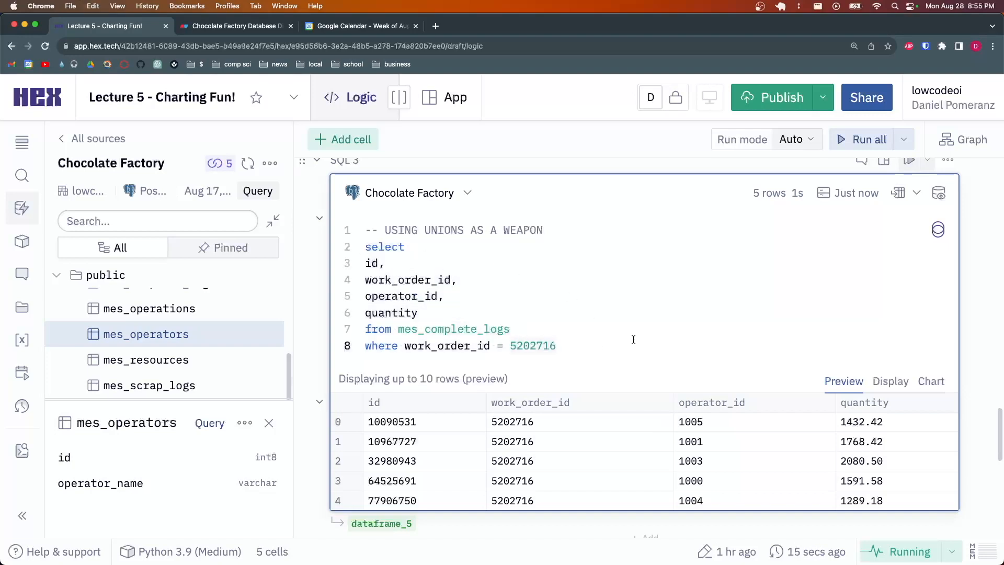
Paste a copy of the select block below the original query
key(Return)
key(Return)
key(ctrl+v)
key(Up)
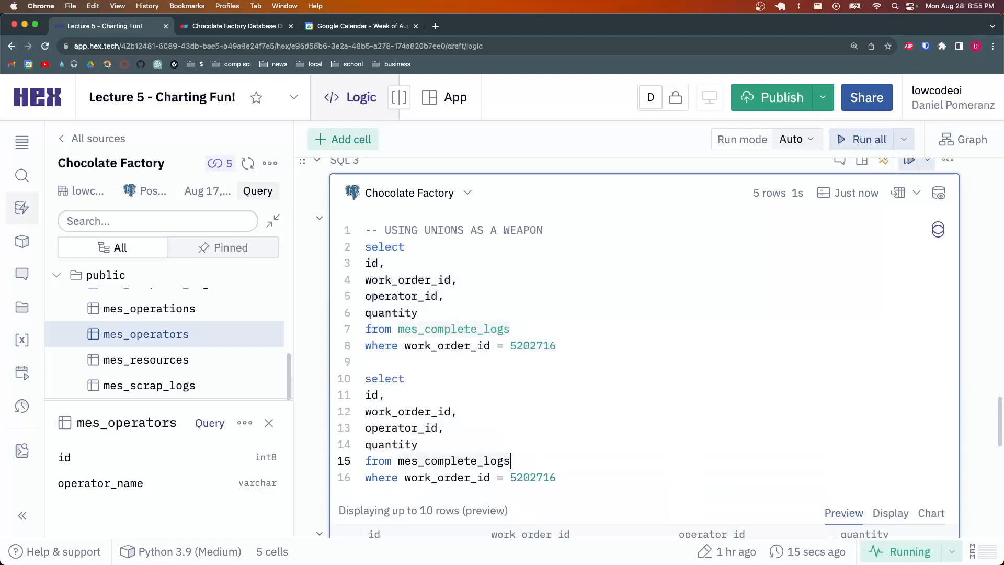
click(445, 362)
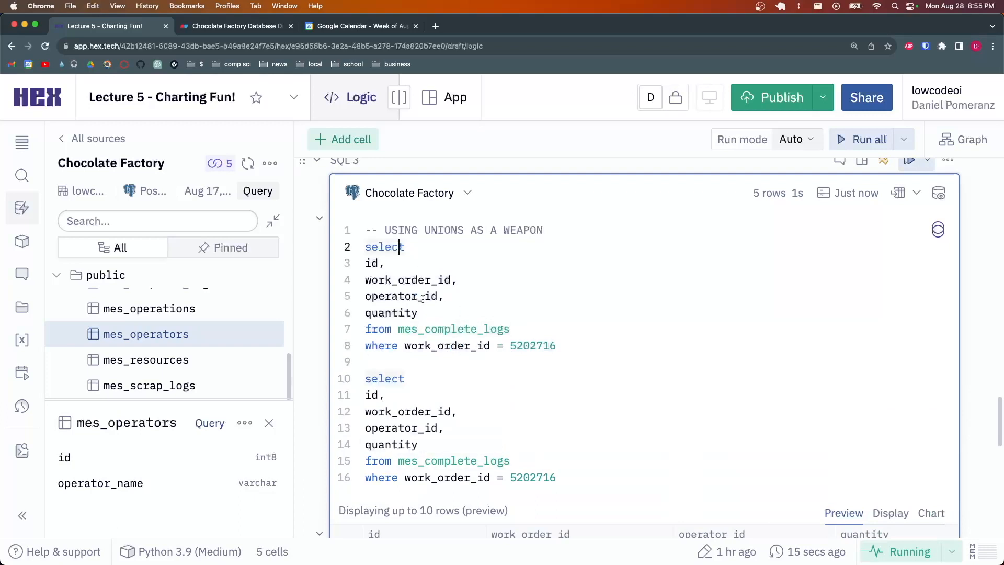
Insert union between the two selects and rerun the combined query
key(Return)
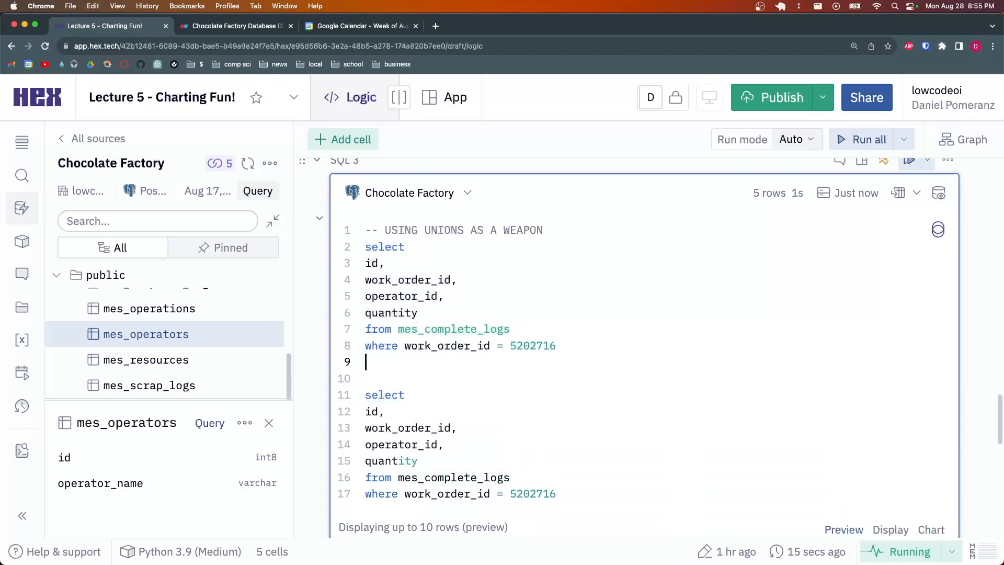
key(Return)
key(Up)
text(union)
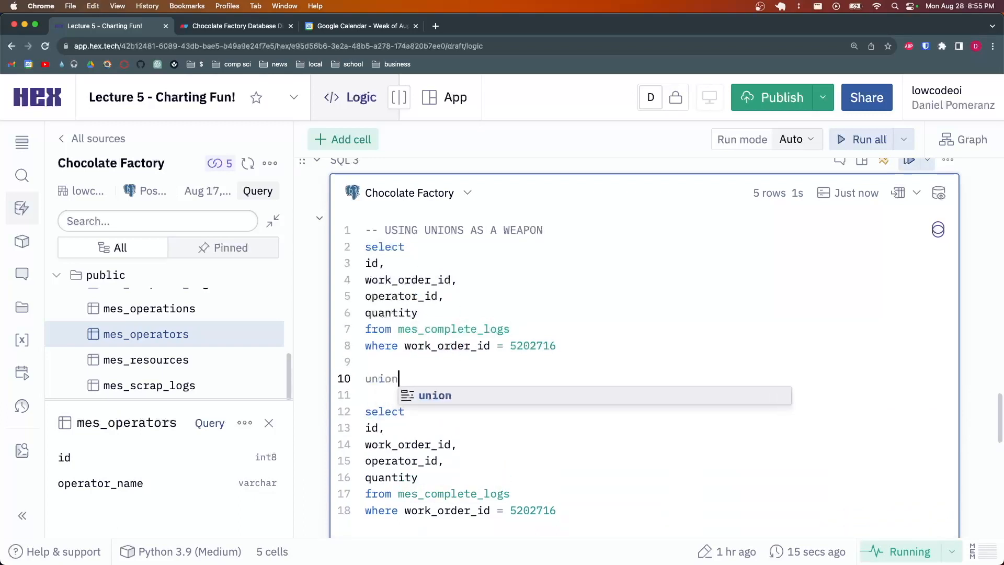
click(426, 361)
drag(406, 378, 365, 378)
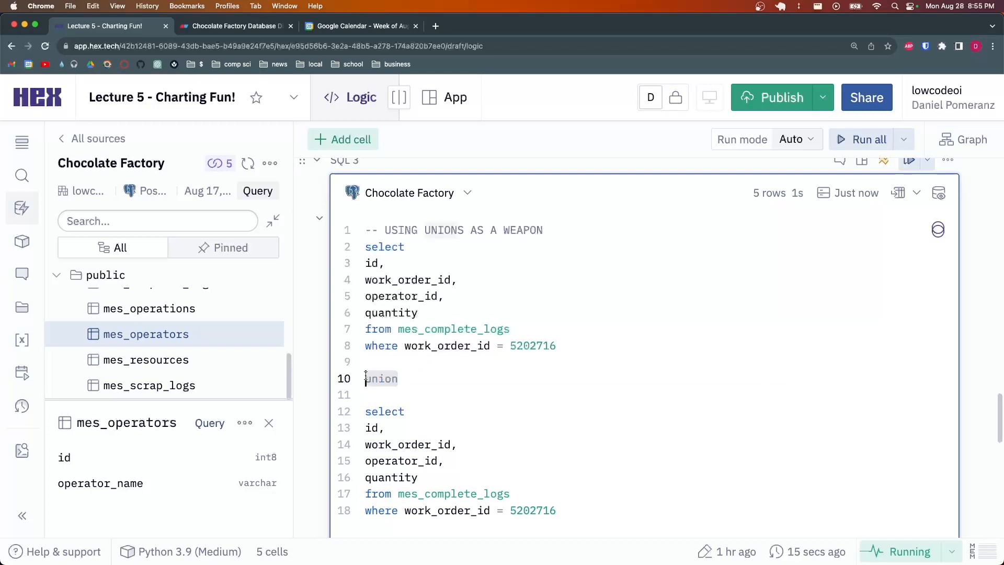
click(386, 375)
scroll(575, 371, down, 3)
click(588, 385)
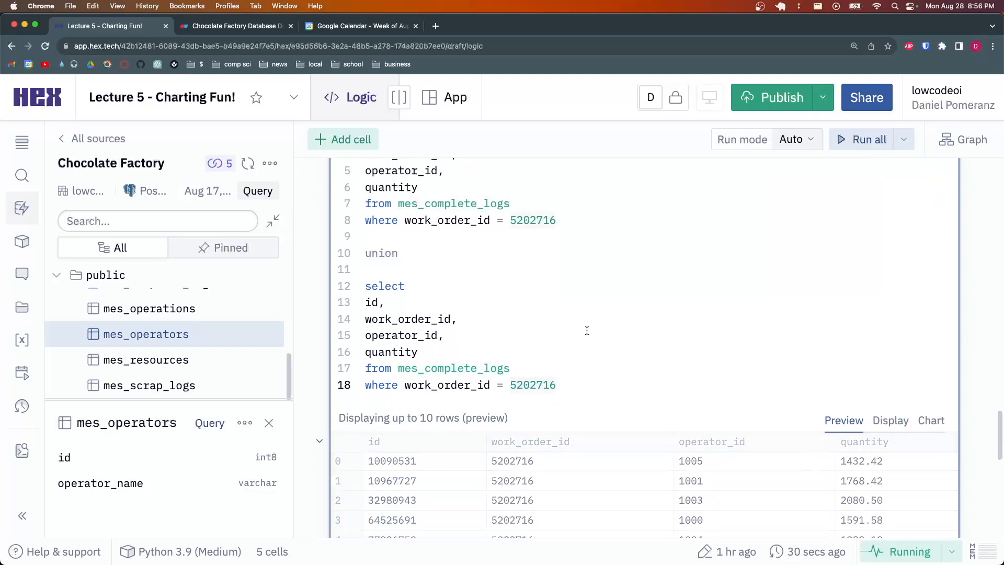
scroll(554, 279, down, 2)
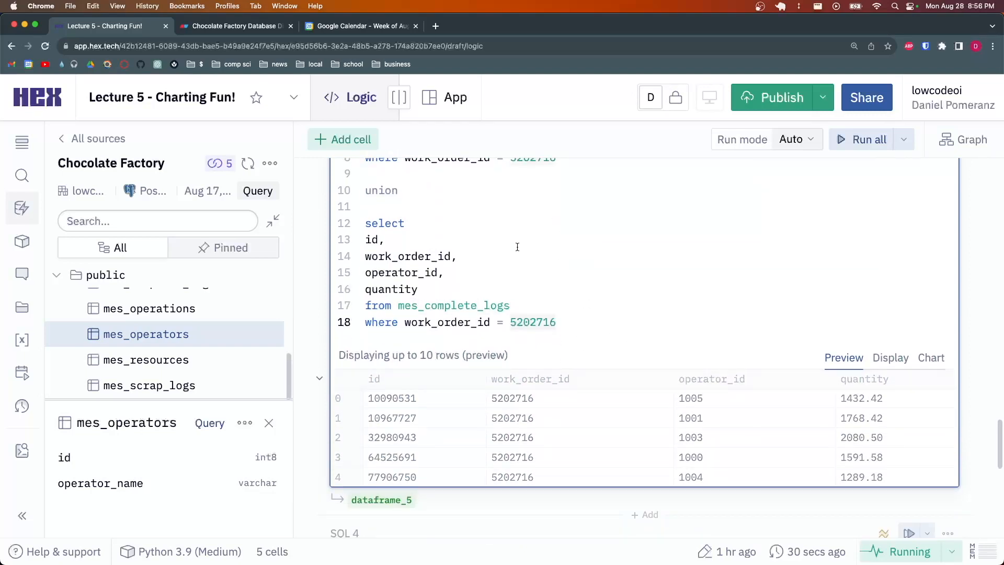
key(super+Return)
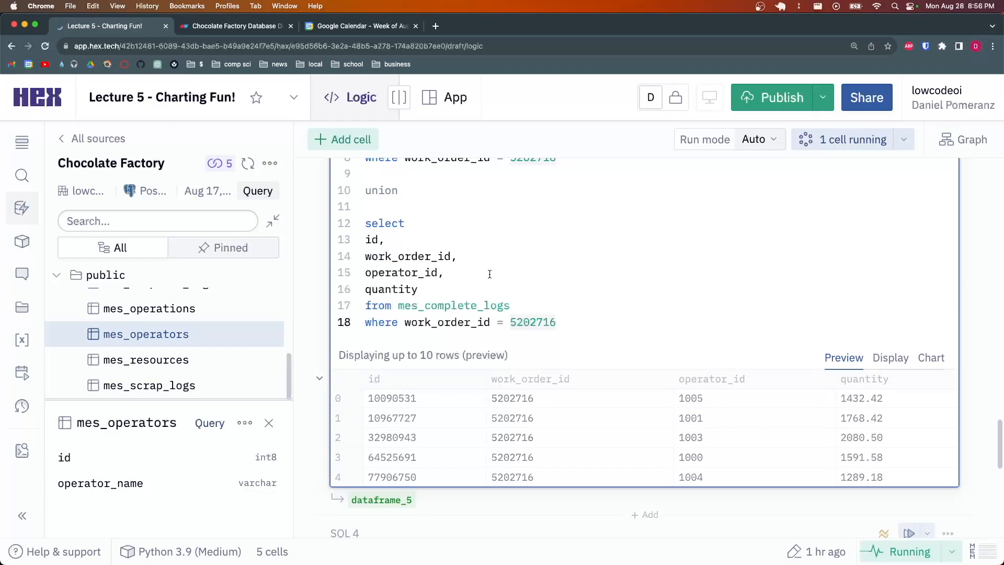
scroll(551, 277, up, 4)
Change union to union all, yielding 10 duplicated rows for work order 5202716
click(437, 311)
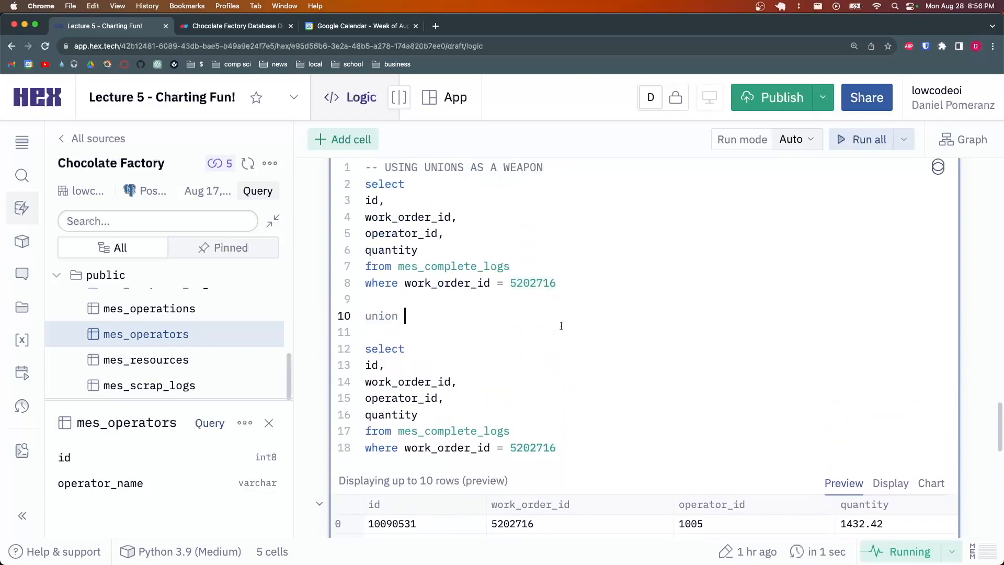
scroll(554, 318, down, 2)
text(all)
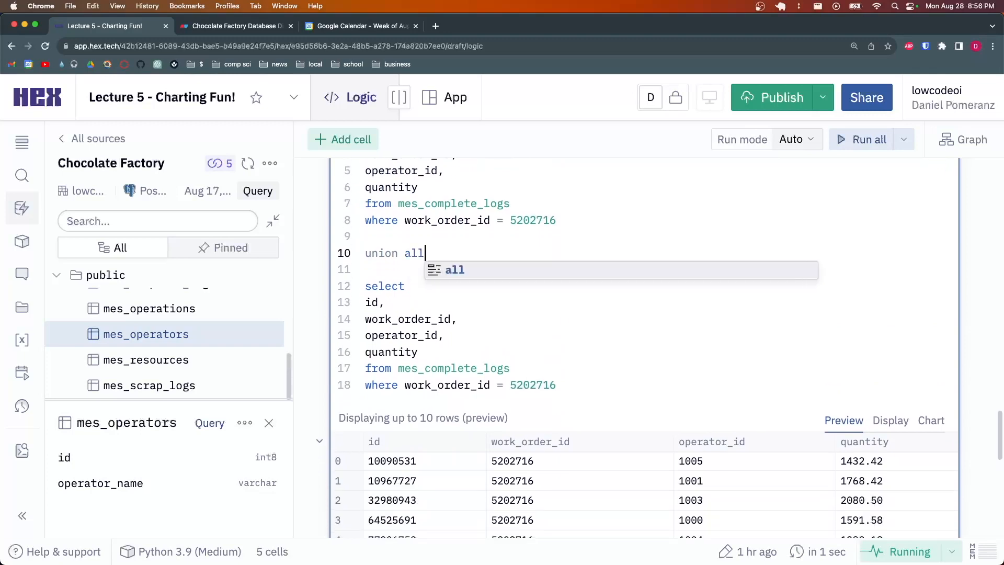
click(487, 237)
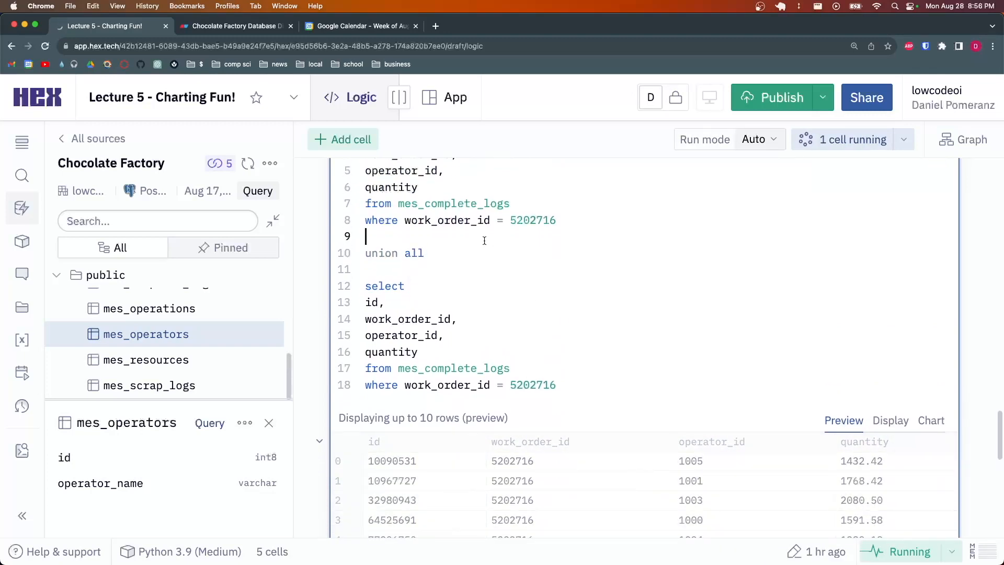
scroll(448, 252, down, 4)
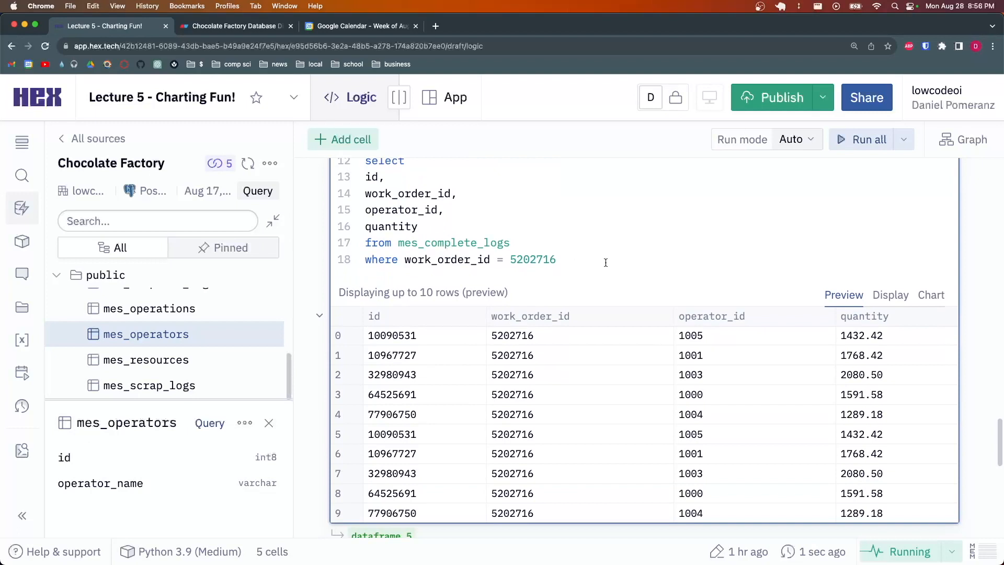
click(586, 263)
scroll(455, 225, up, 4)
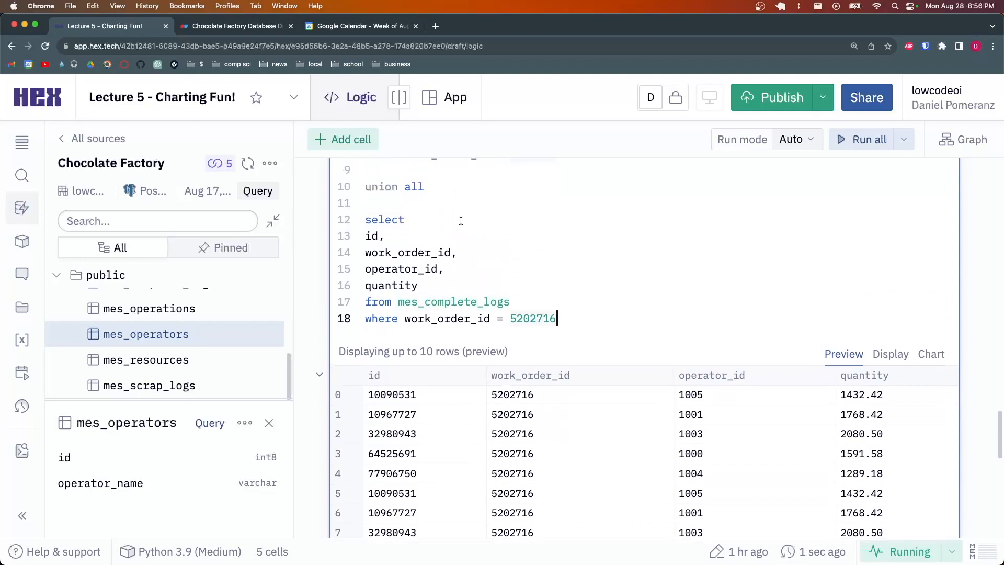
drag(433, 253, 406, 253)
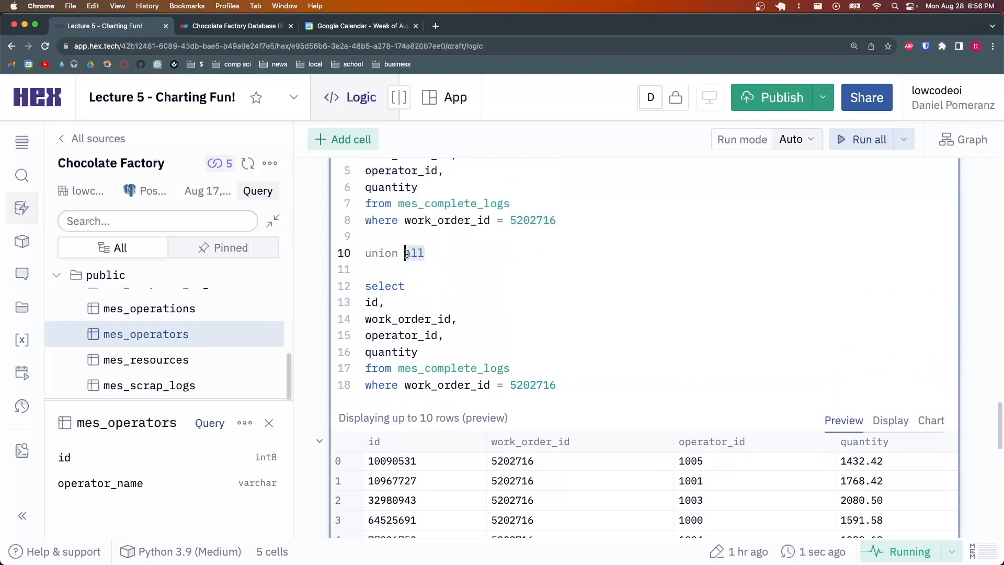
click(448, 238)
Review both selects, then delete all to revert to plain union
scroll(539, 300, up, 2)
drag(570, 285, 366, 186)
scroll(521, 229, up, 1)
drag(568, 349, 365, 242)
click(510, 271)
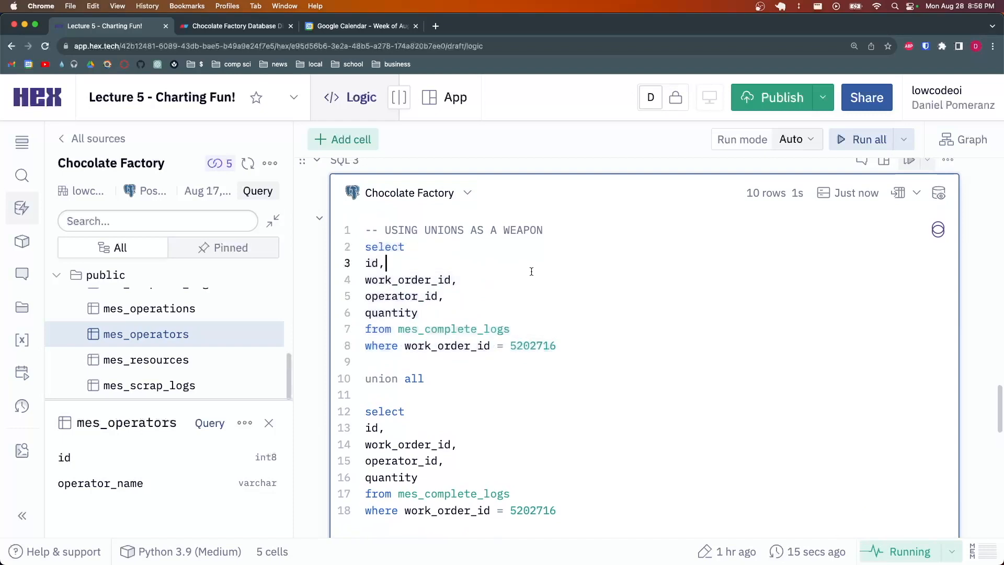
scroll(466, 324, down, 1)
key(alt+BackSpace)
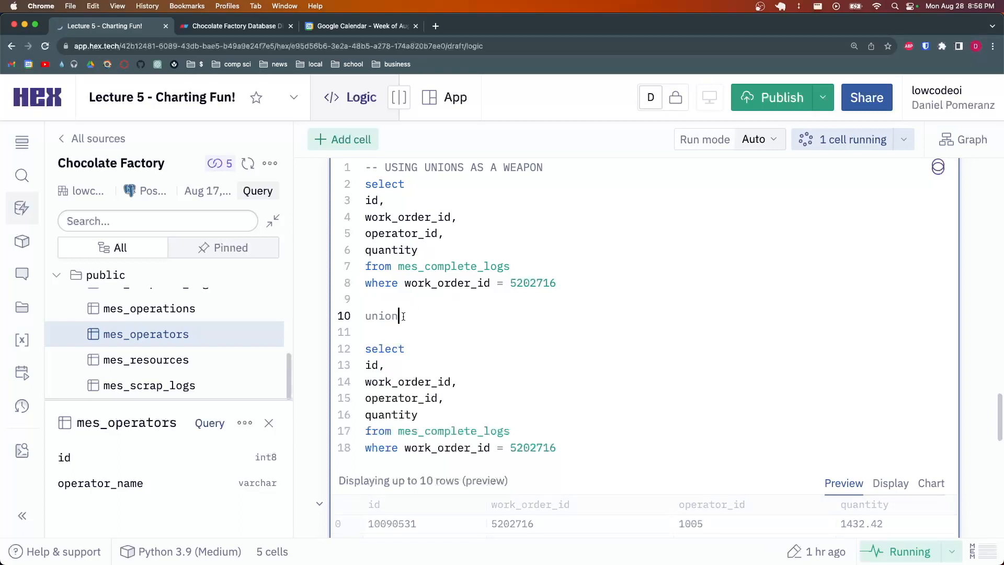
Restore UNION ALL in the SQL 3 query so each row appears twice
scroll(406, 315, down, 5)
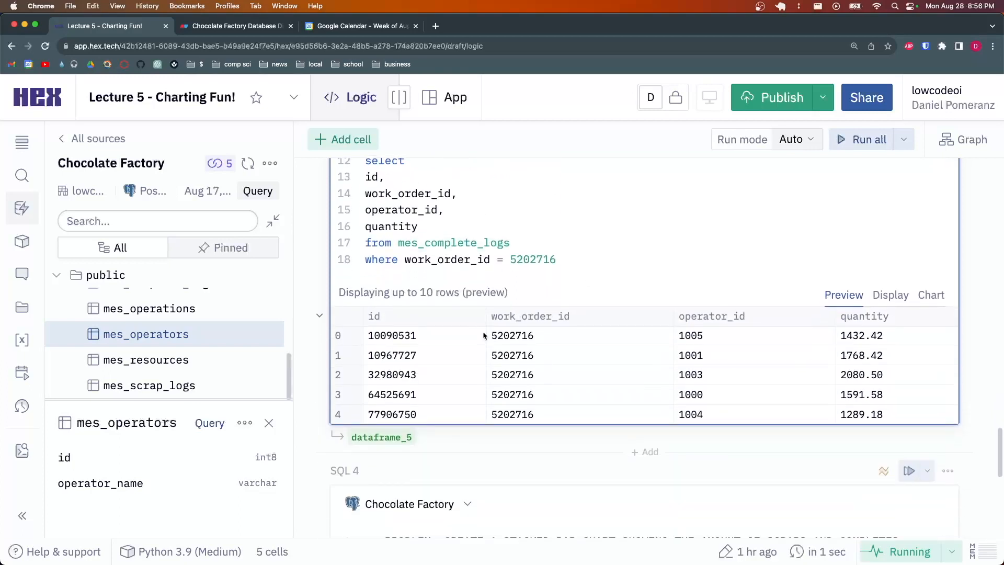
scroll(462, 212, up, 3)
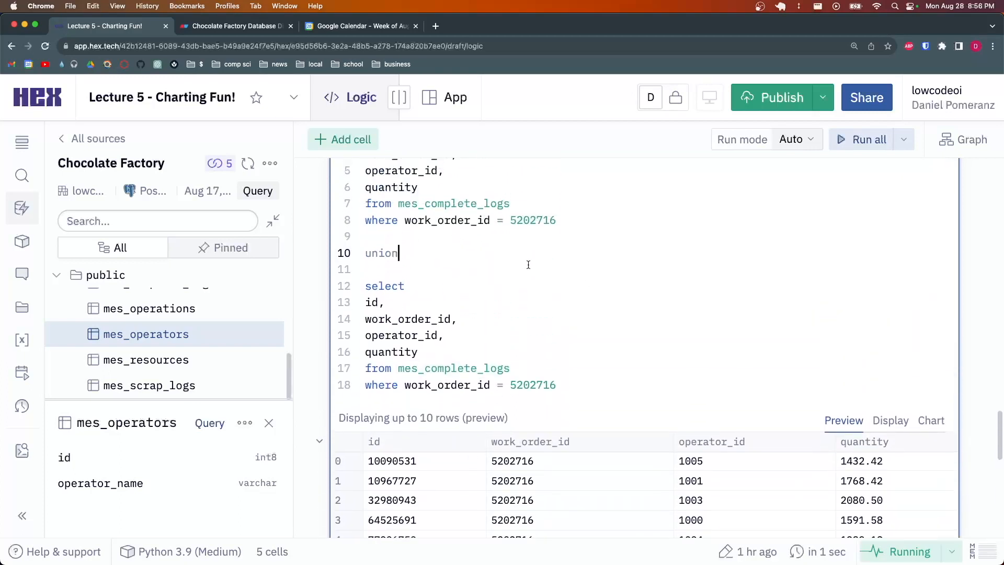
text(all)
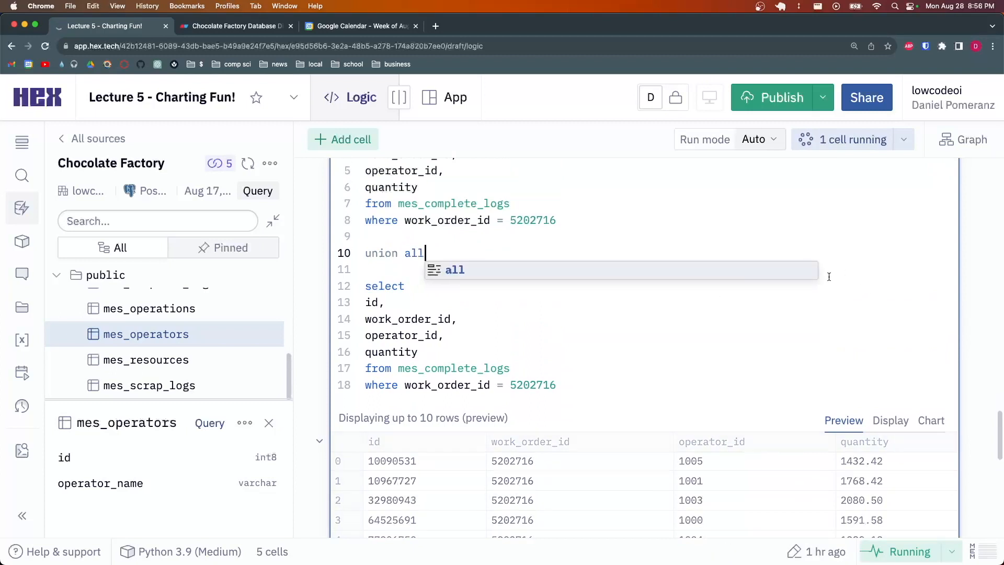
click(563, 243)
Compare result row 0 with its duplicate, row 5, in the preview
scroll(416, 351, down, 3)
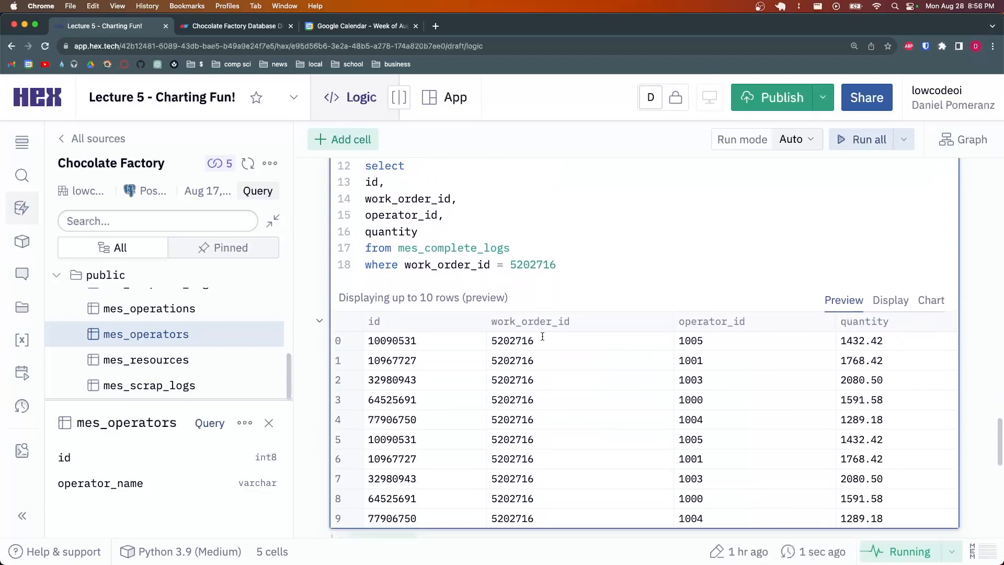
drag(370, 336, 896, 341)
drag(896, 440, 369, 434)
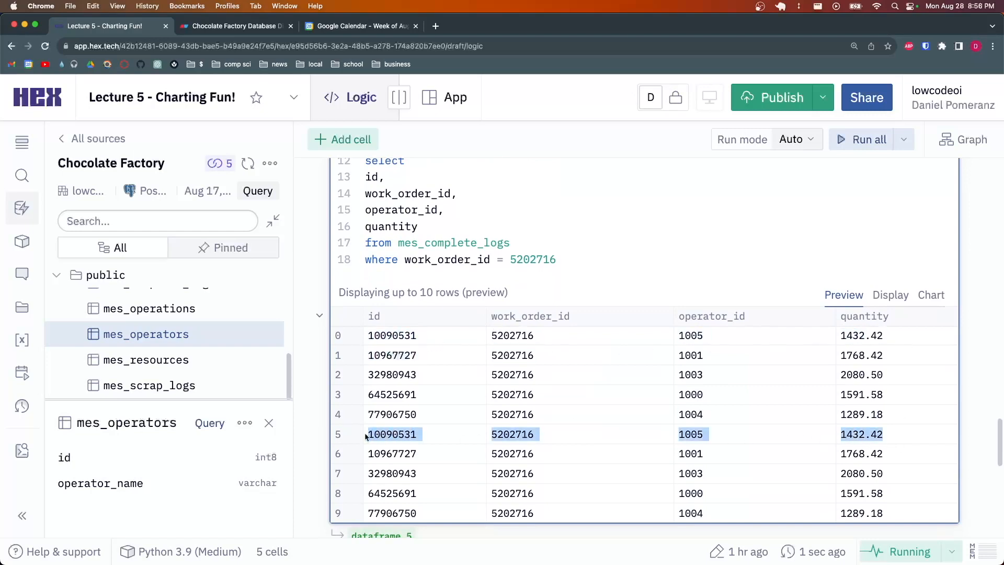
drag(370, 335, 897, 340)
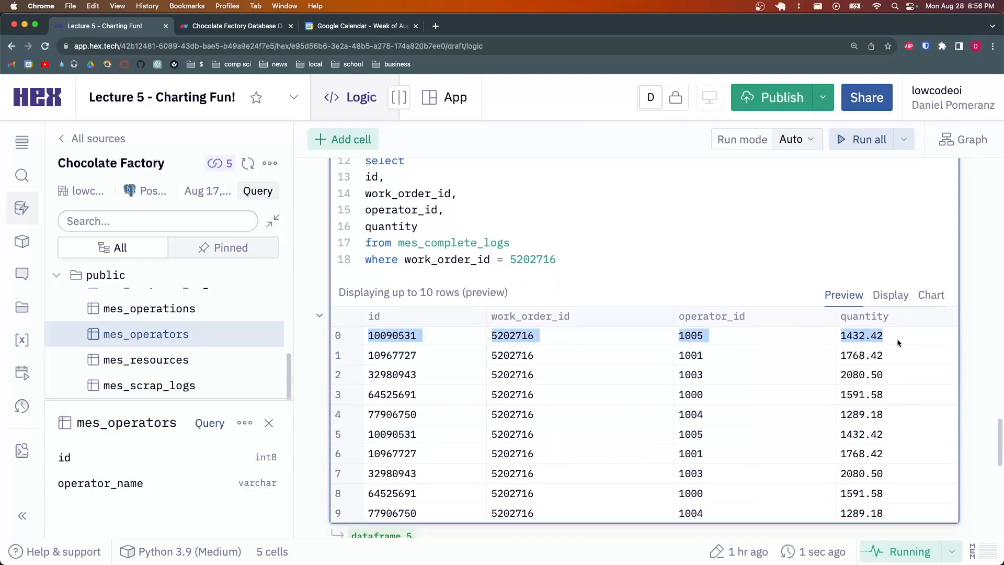
scroll(440, 256, up, 3)
drag(429, 253, 398, 252)
Change the second select's FROM table to mes_scrap_logs
click(497, 253)
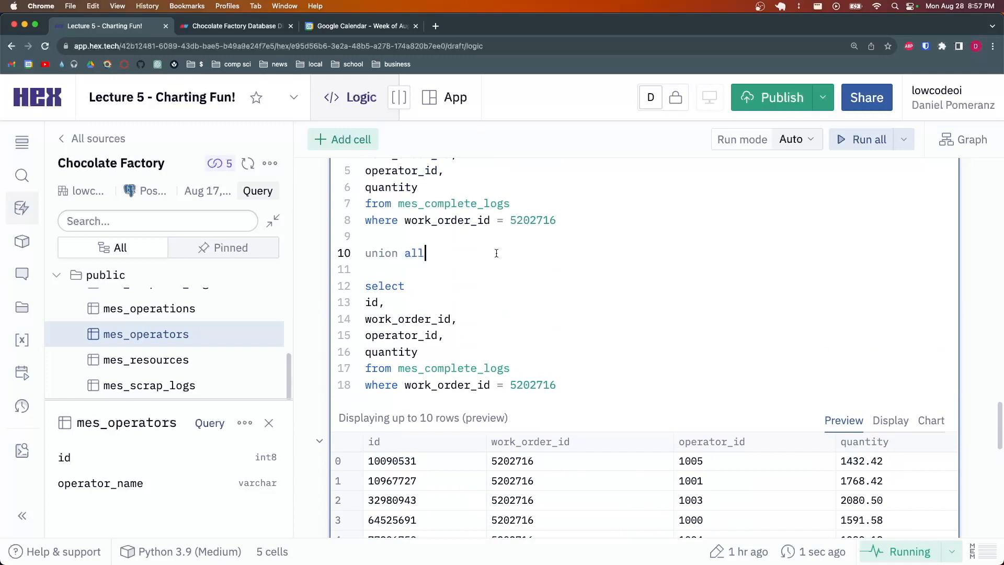
drag(426, 254, 449, 248)
drag(426, 368, 477, 368)
text(scrap)
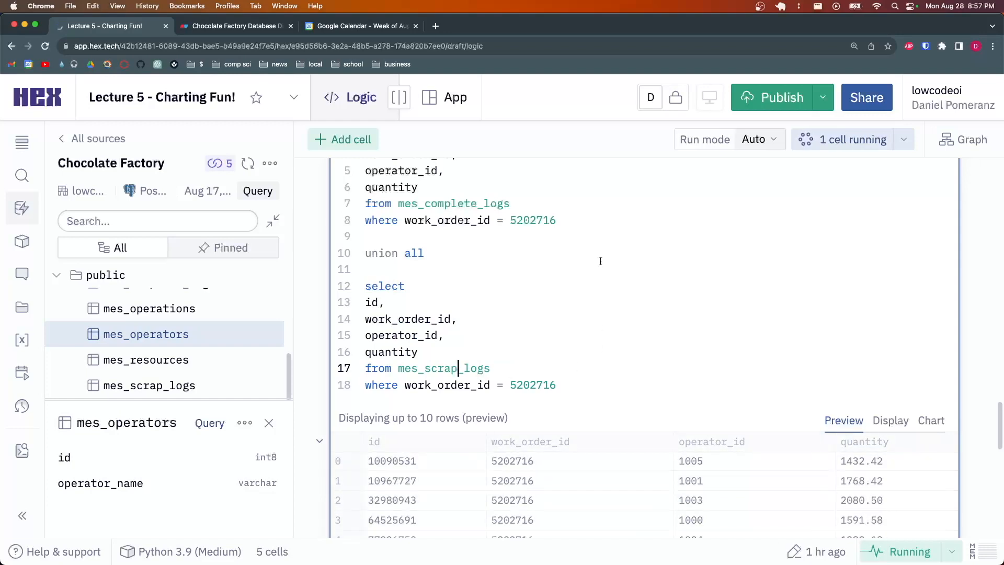
Check that preview rows 5–9 now show the scrap quantities (109.50–312.08)
scroll(532, 255, down, 4)
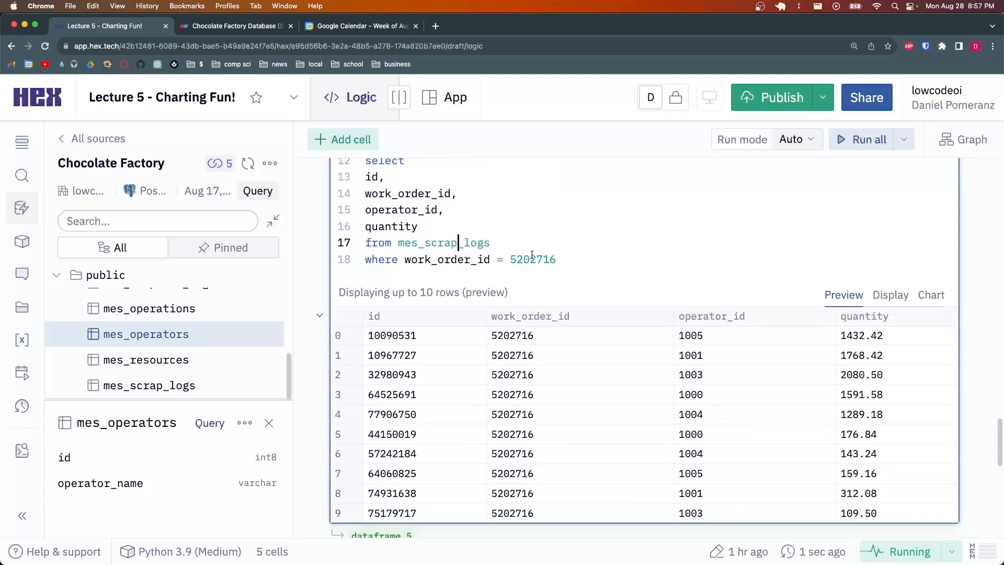
drag(368, 435, 522, 446)
drag(585, 441, 894, 510)
click(895, 515)
scroll(609, 409, up, 5)
click(493, 287)
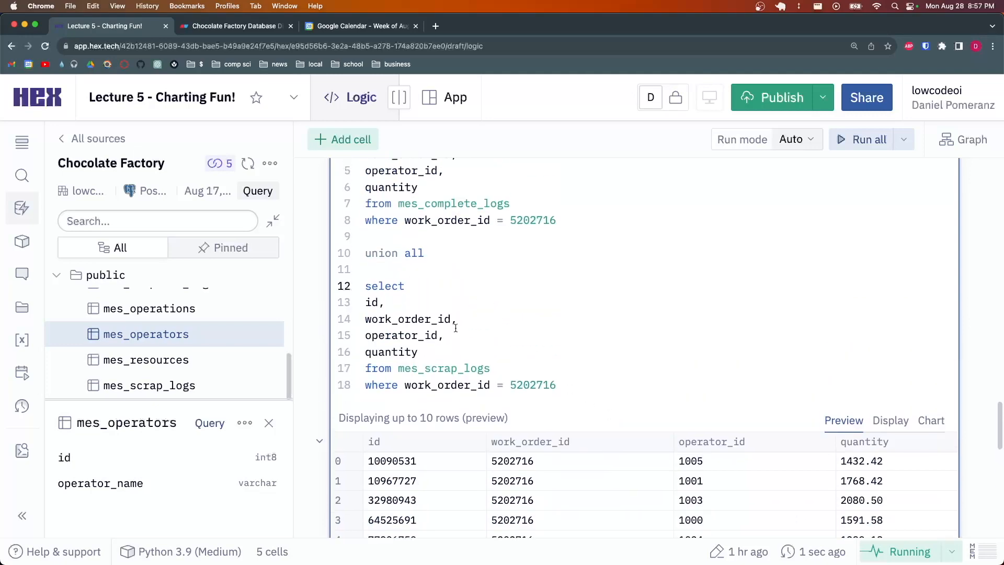
scroll(486, 289, up, 3)
click(482, 295)
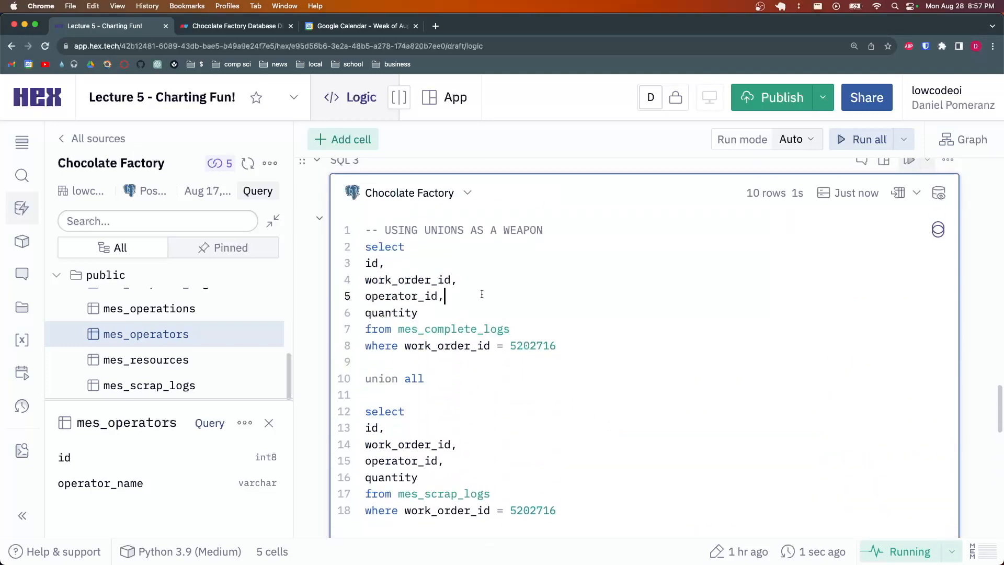
Insert a resource_id column after operator_id in both selects
key(Return)
text(r)
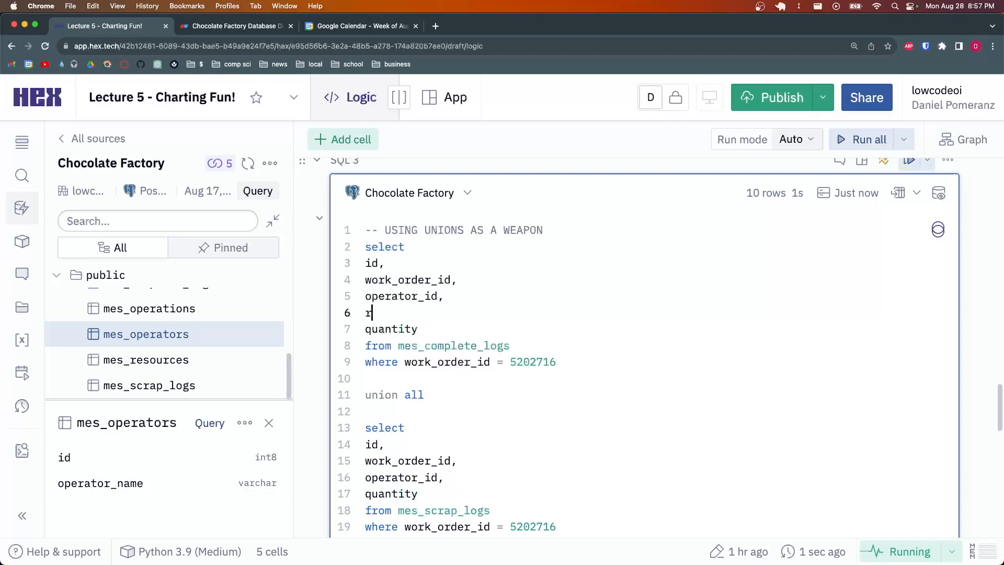
text(esource_id,)
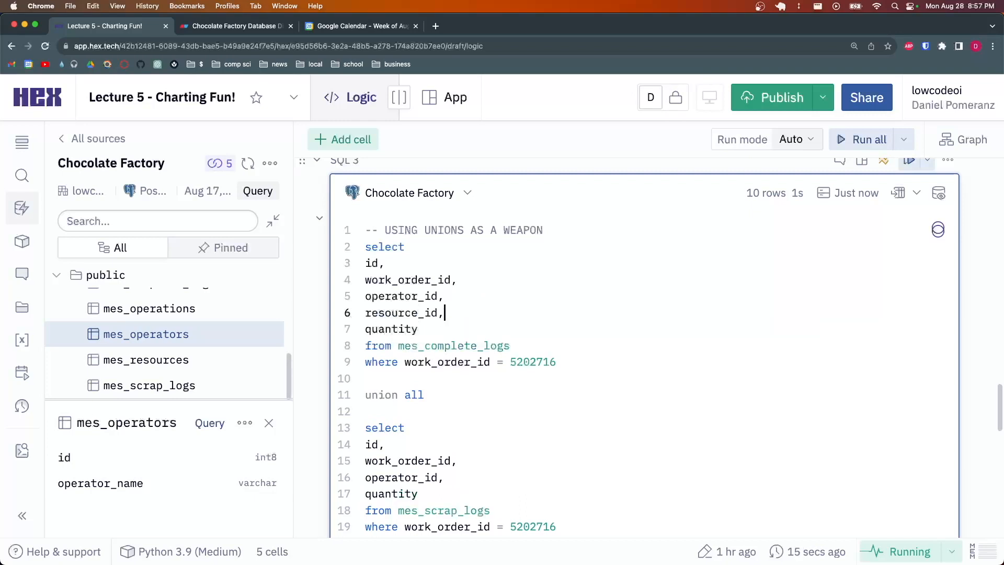
scroll(485, 314, down, 2)
click(470, 413)
key(Return)
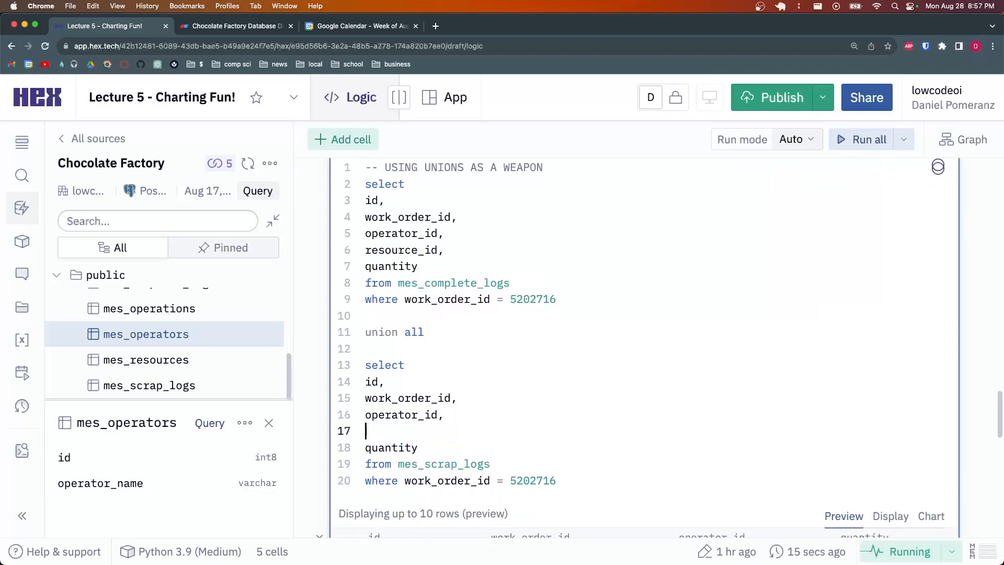
text(resource_id,)
Add a comma and a new blank line after quantity in the first select
click(483, 406)
scroll(601, 403, down, 2)
click(625, 408)
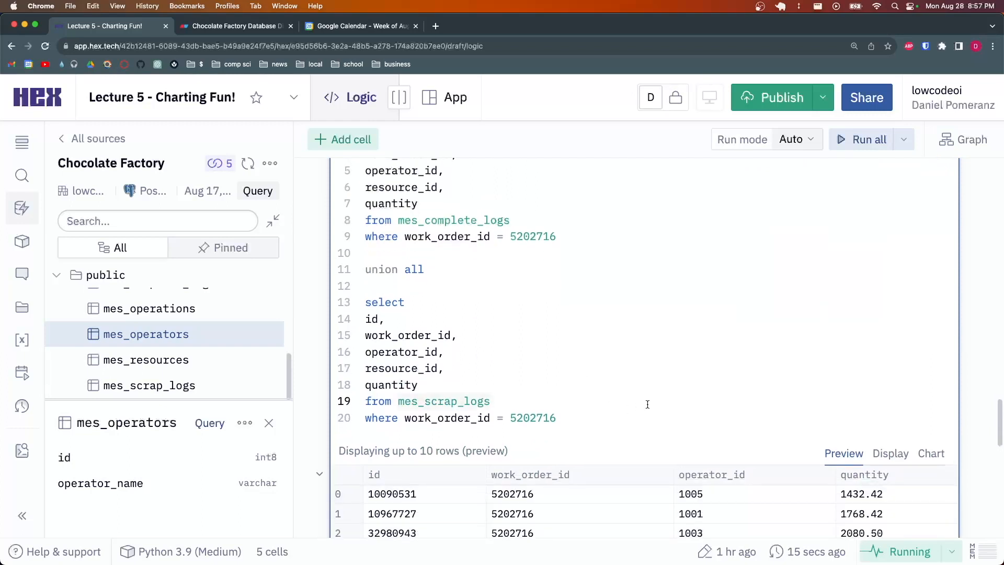
scroll(646, 403, down, 2)
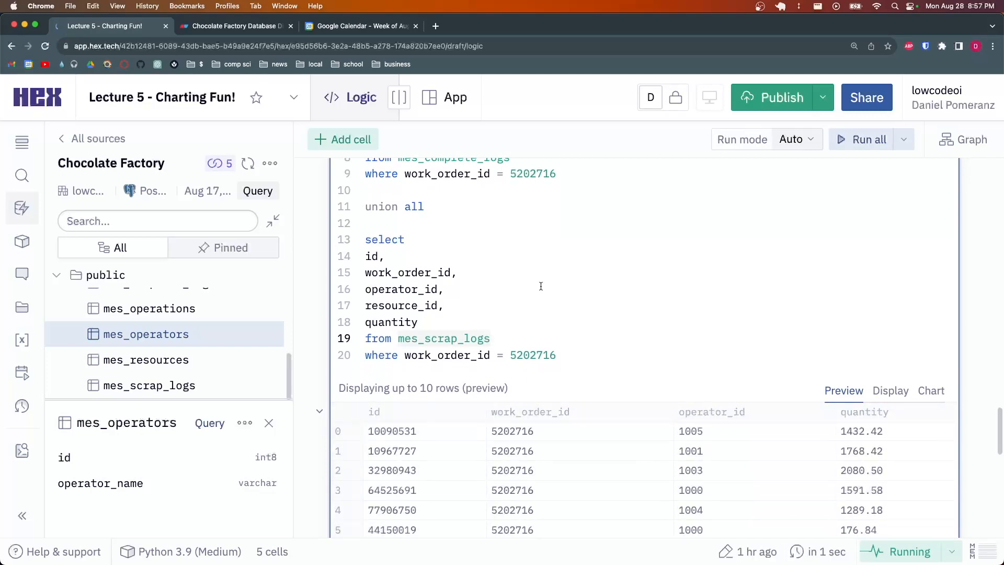
scroll(691, 315, down, 4)
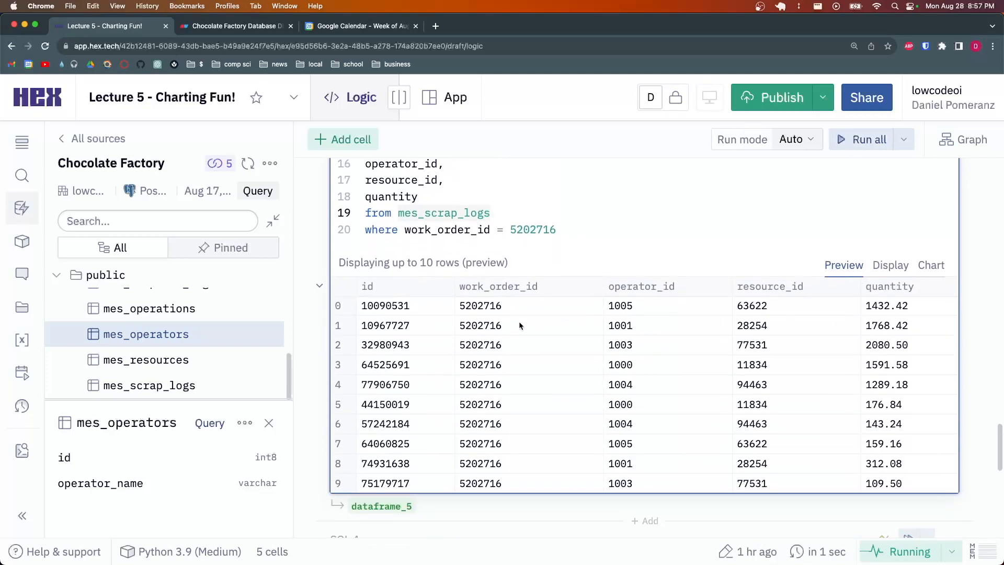
scroll(499, 404, up, 8)
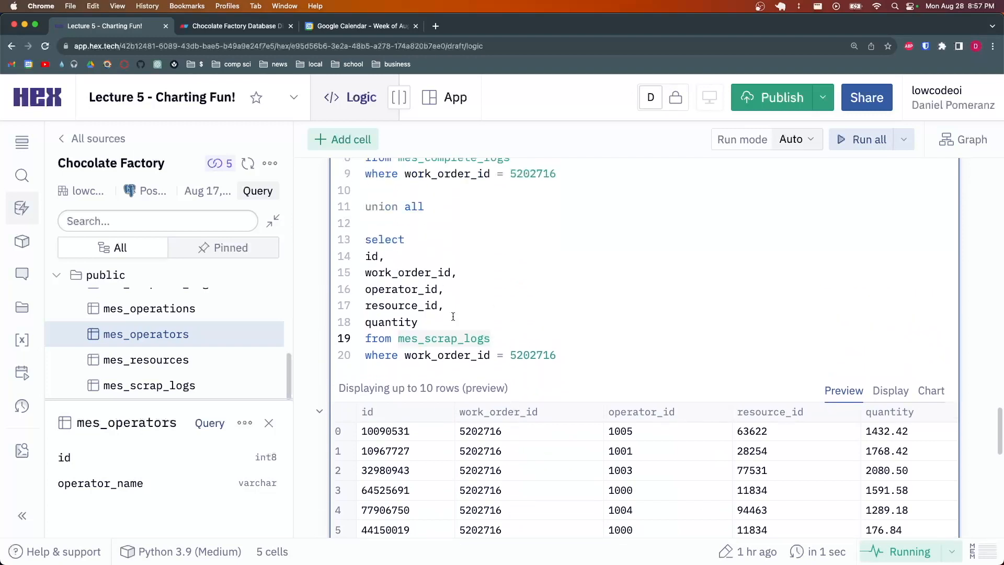
click(536, 270)
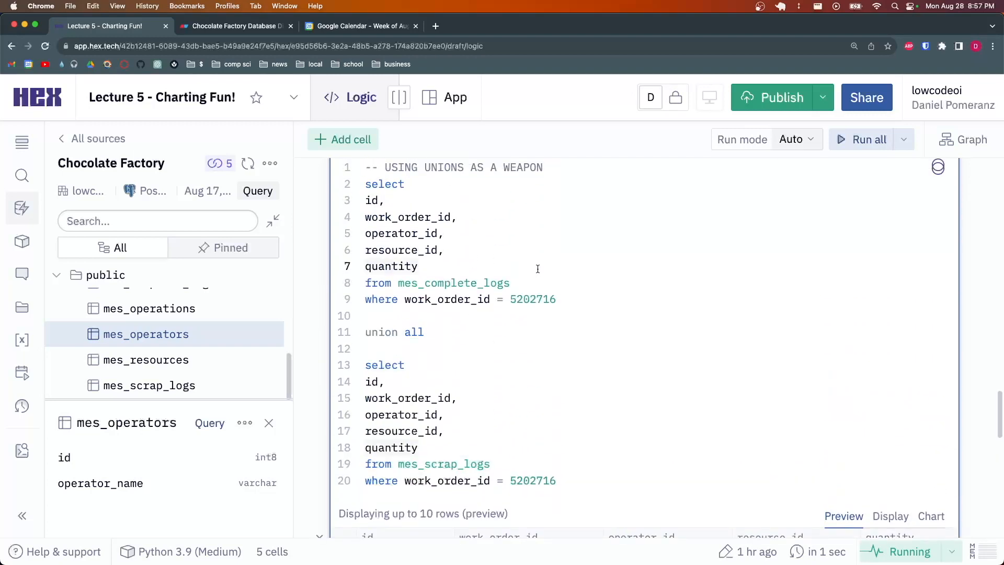
text(,)
key(Return)
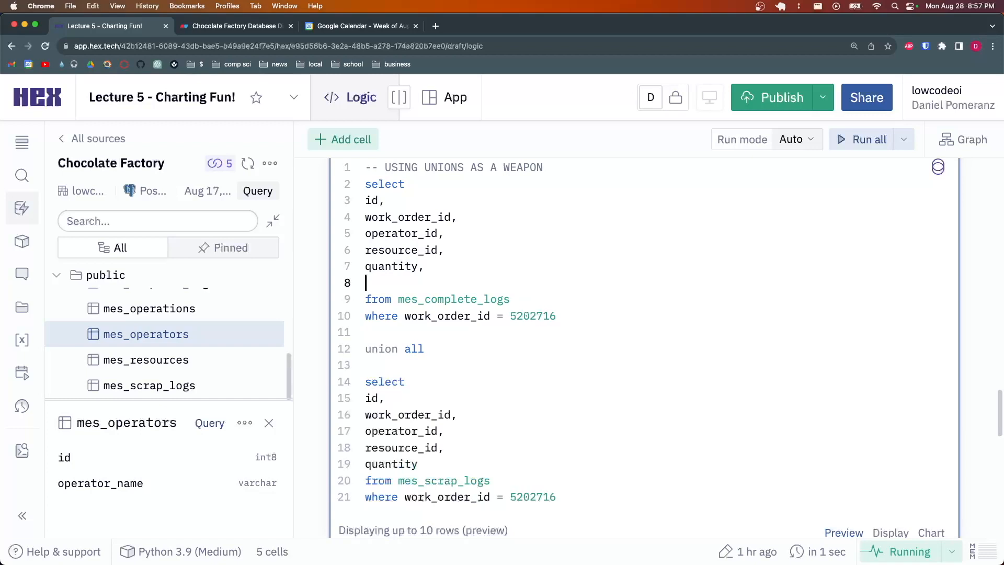
text(timestamp)
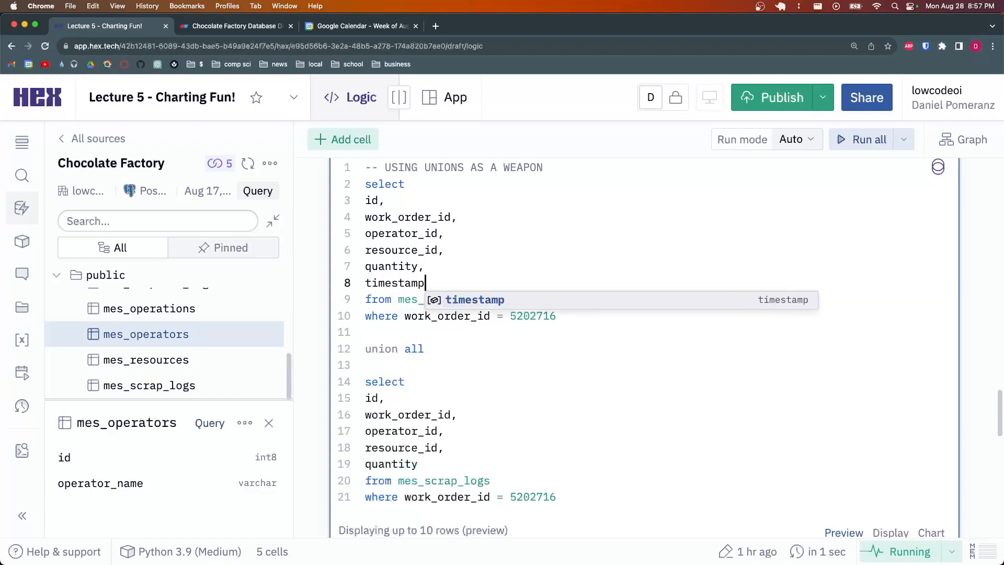
key(super+Return)
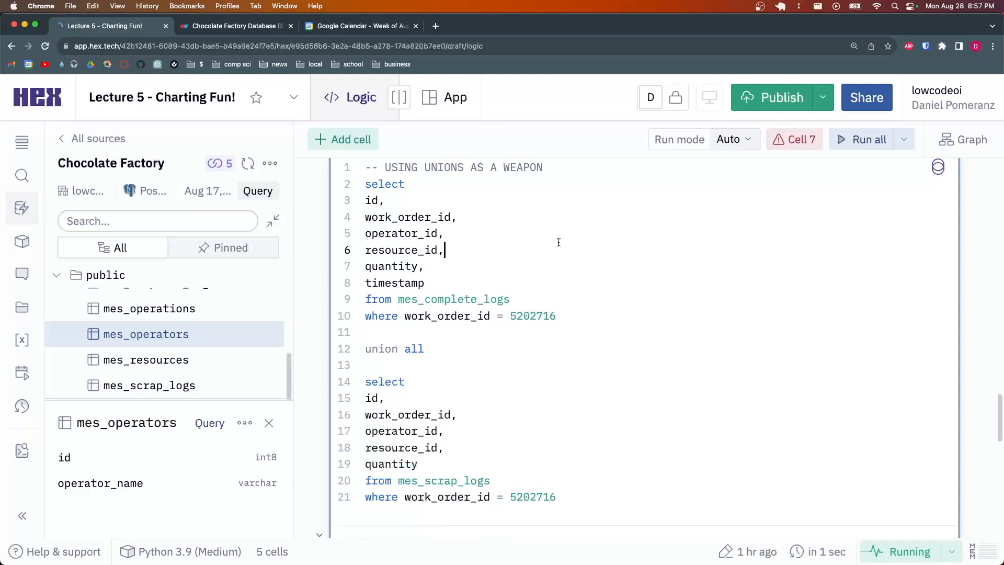
scroll(539, 272, down, 5)
scroll(439, 371, up, 5)
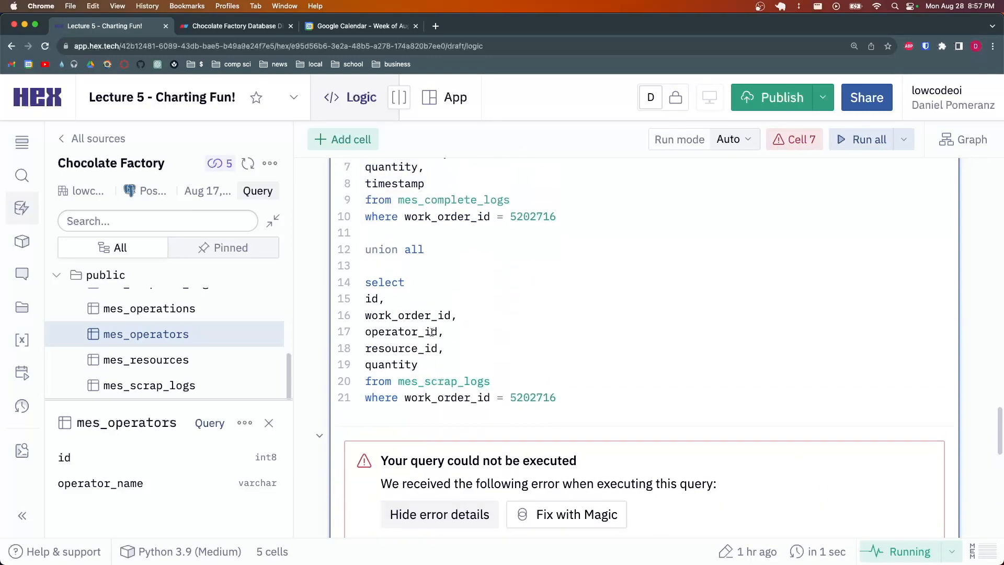
drag(425, 286, 367, 283)
click(454, 291)
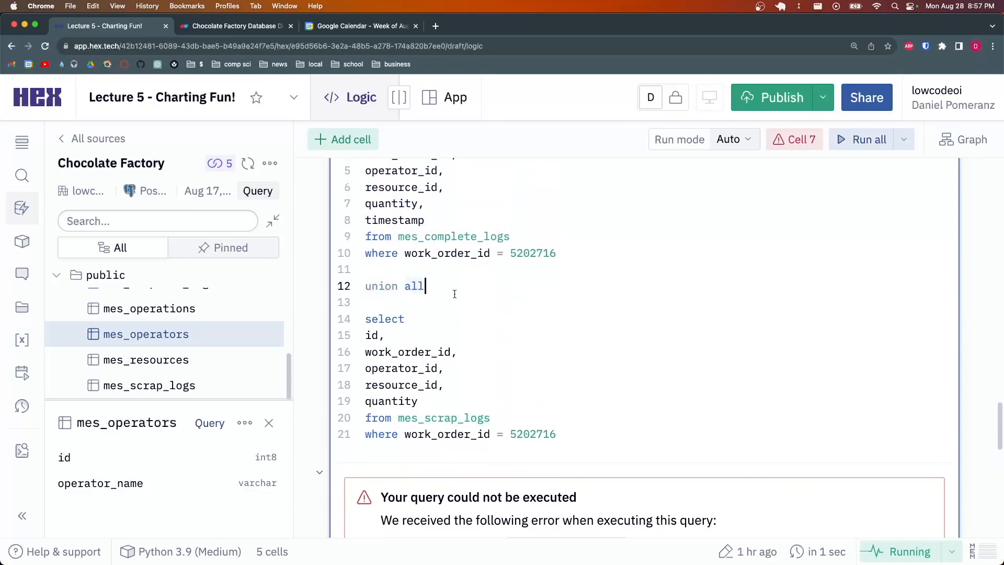
click(443, 338)
drag(441, 338, 365, 272)
click(423, 272)
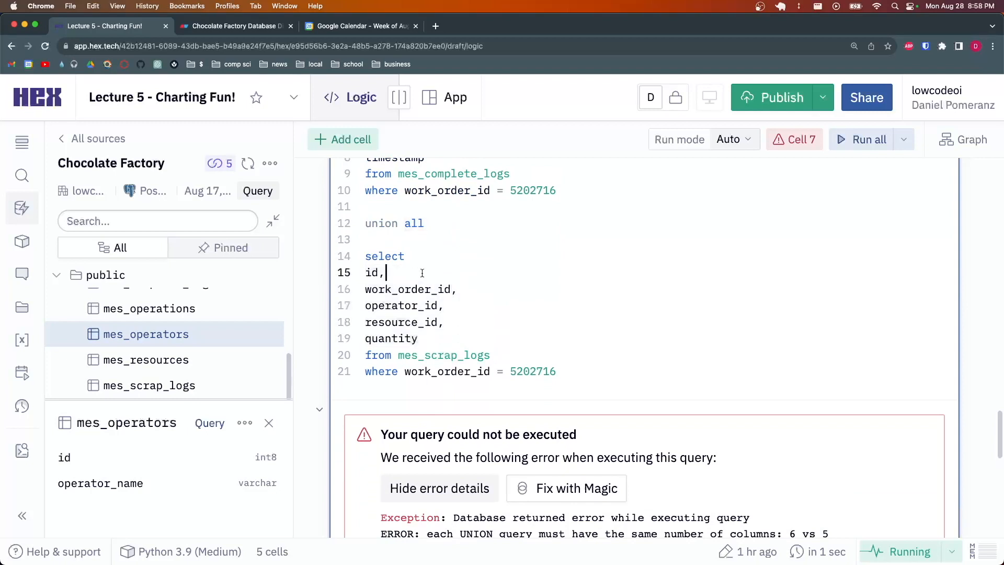
drag(439, 338, 366, 272)
click(424, 274)
scroll(420, 286, up, 2)
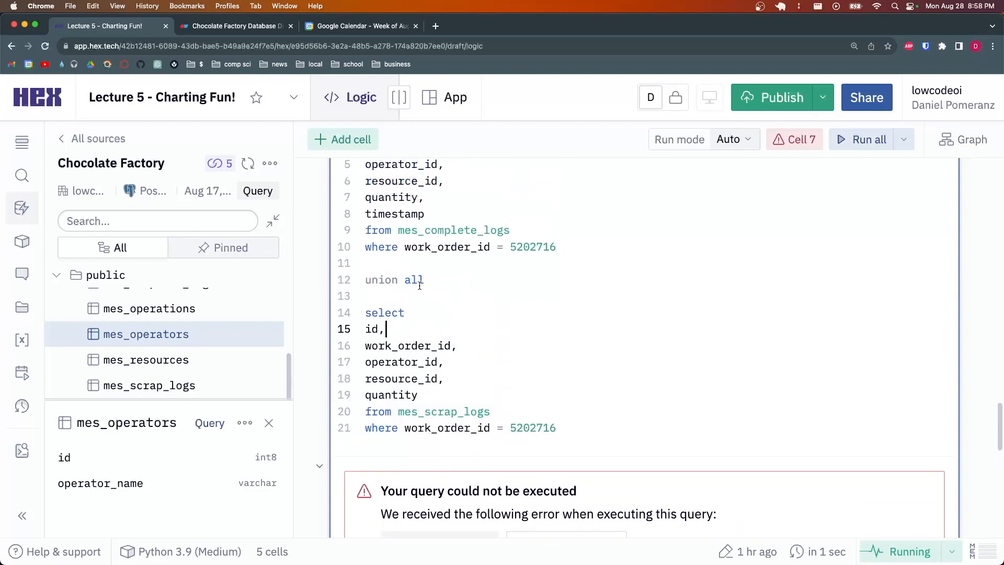
scroll(419, 286, up, 3)
drag(432, 346, 364, 265)
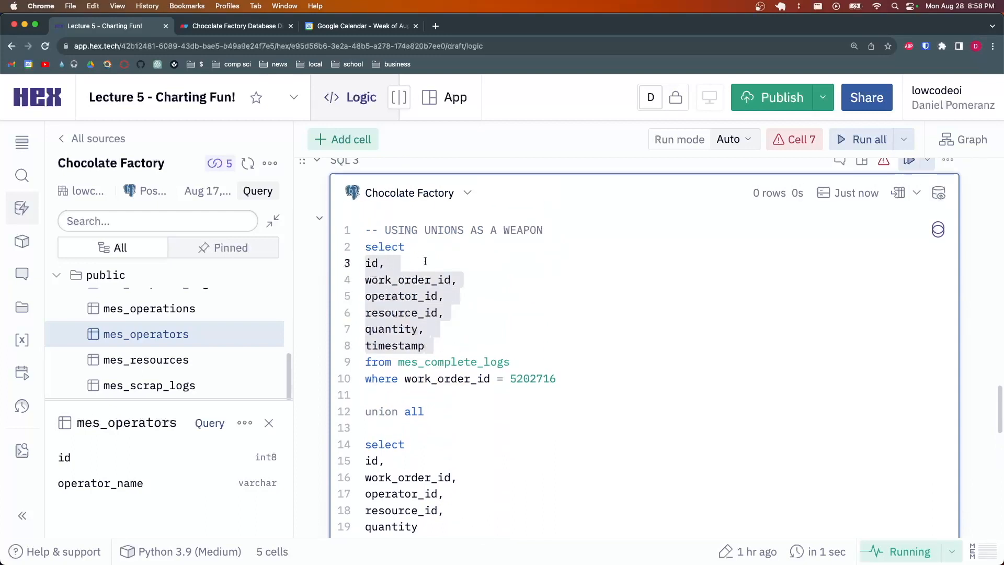
click(426, 261)
drag(432, 342, 436, 333)
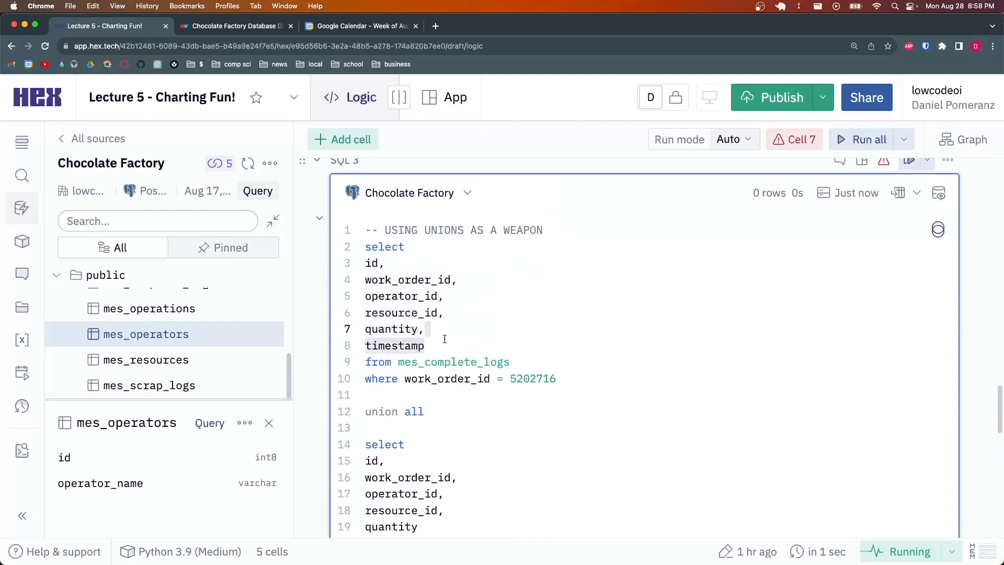
key(BackSpace)
key(BackSpace)
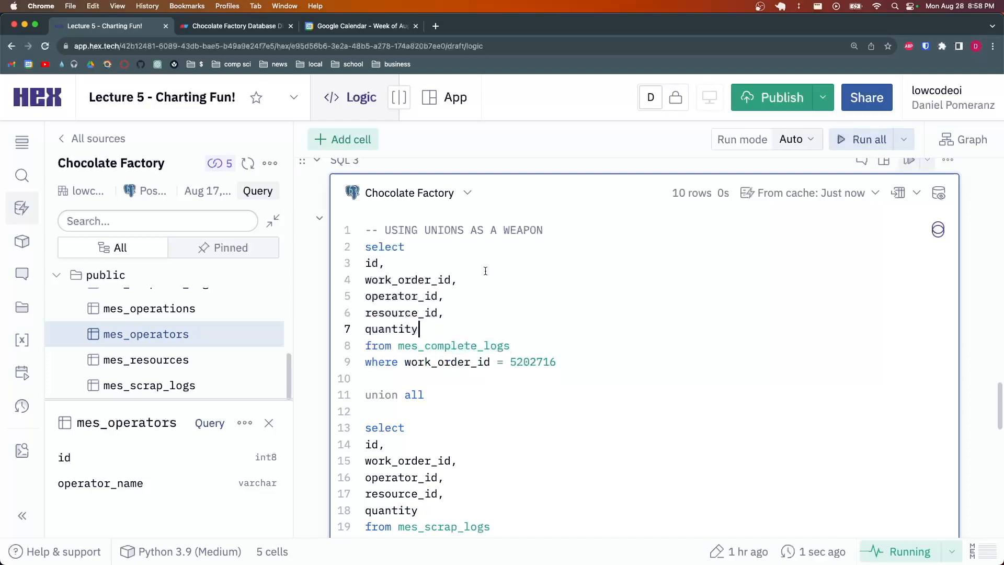
scroll(482, 273, down, 2)
scroll(481, 273, down, 5)
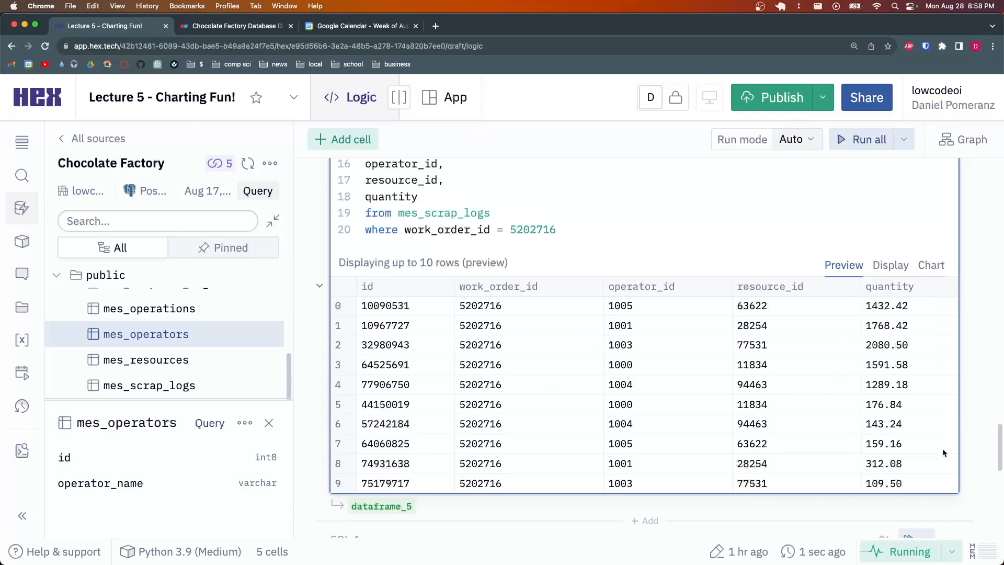
scroll(493, 218, up, 3)
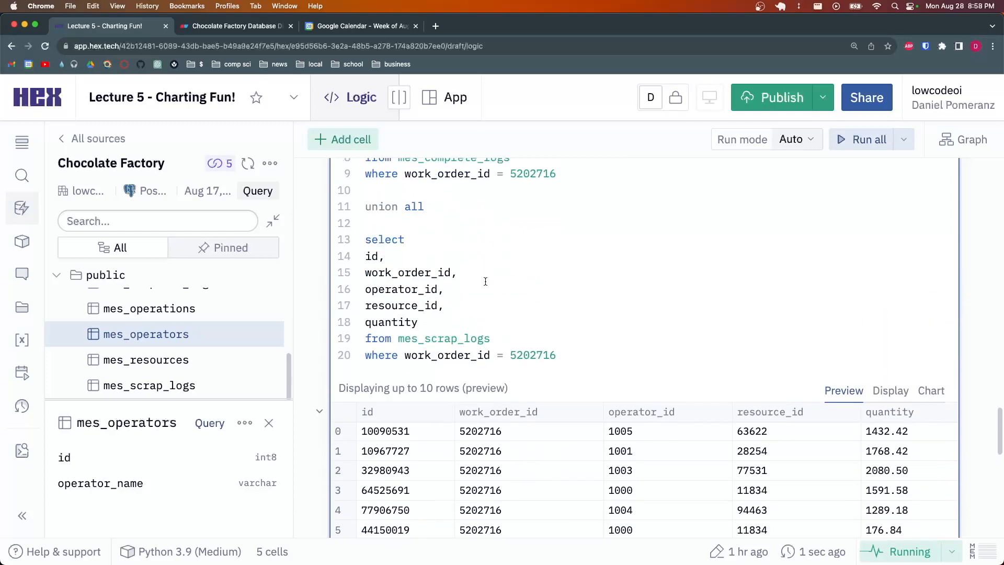
click(460, 272)
click(421, 255)
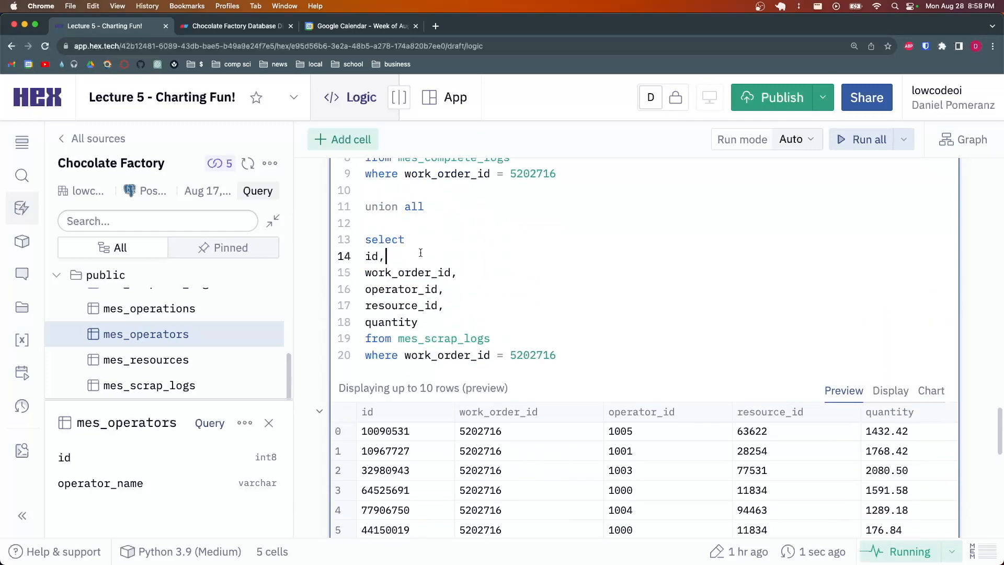
click(455, 323)
drag(491, 339, 398, 339)
click(464, 321)
scroll(465, 320, up, 3)
click(504, 261)
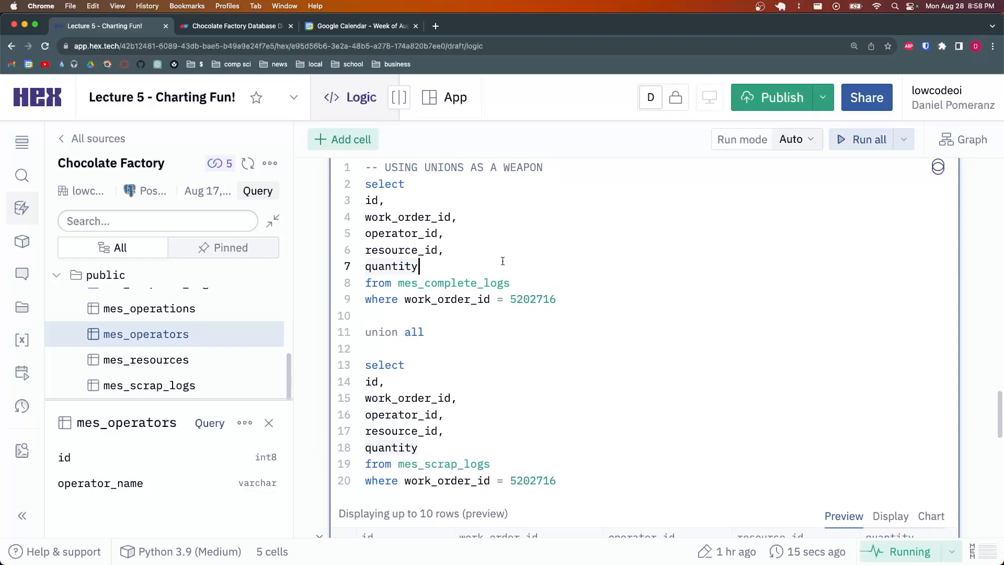
Add 'complete' as type and 'scrap' as type to the two selects, then rerun
text(,)
key(Return)
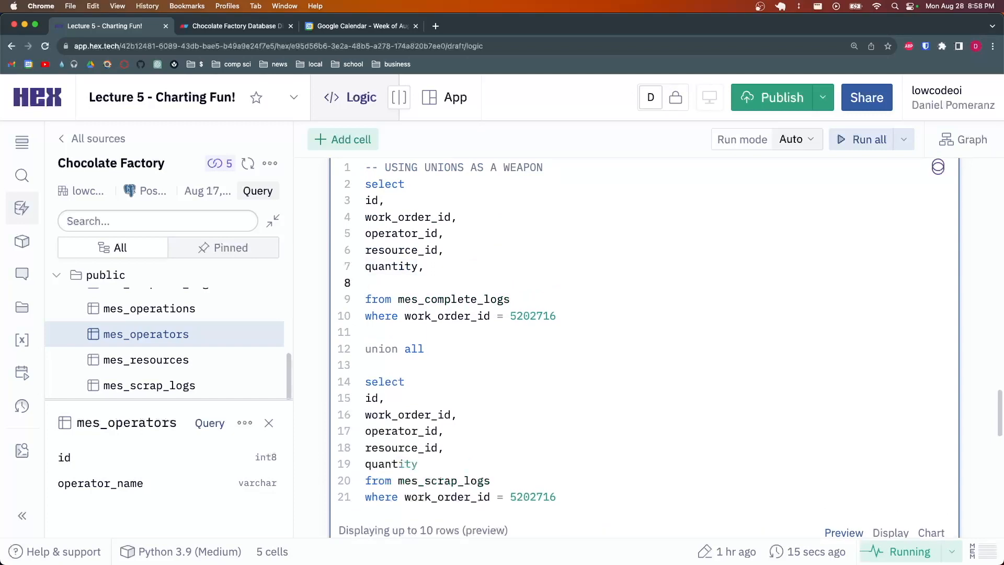
text(')
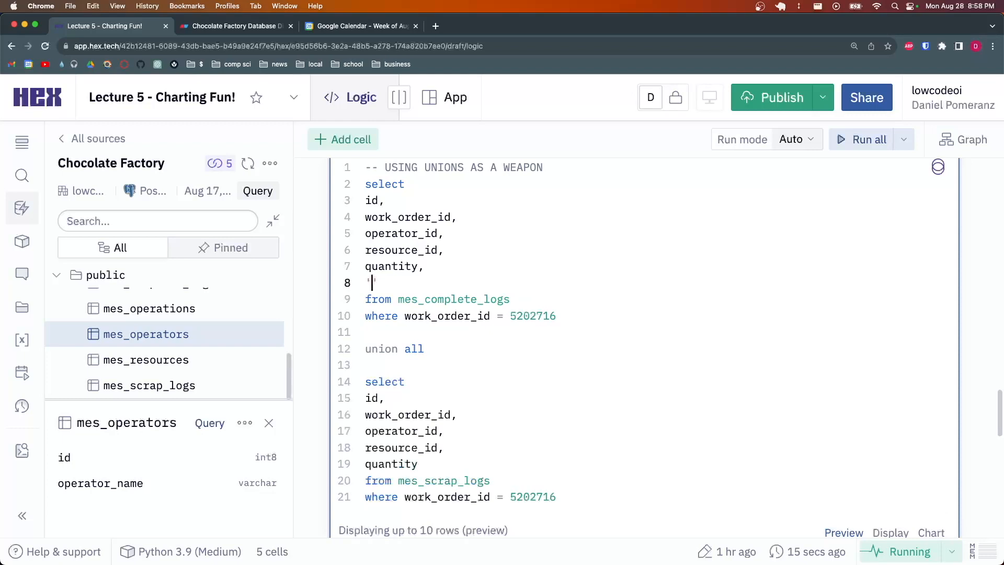
text(complete' as type)
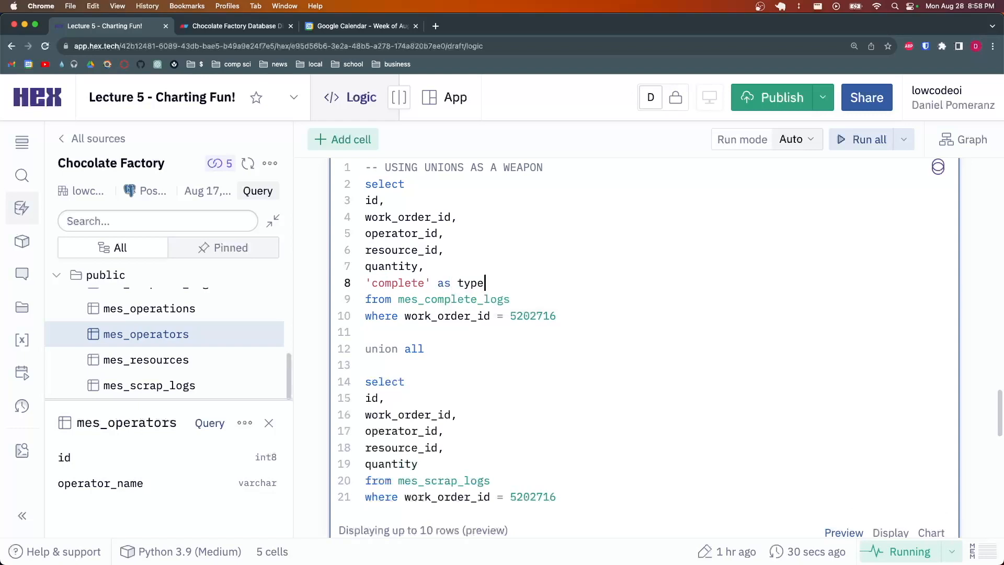
click(545, 463)
text(,)
key(Return)
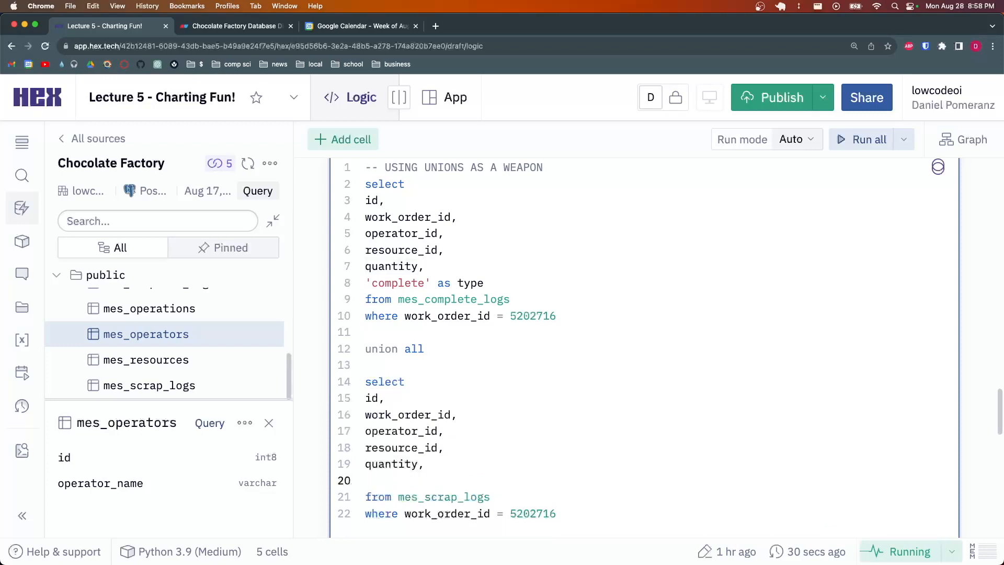
text('scrap' as type)
key(super+Return)
Review the complete and scrap rows now labelled by type in the results
scroll(554, 280, down, 2)
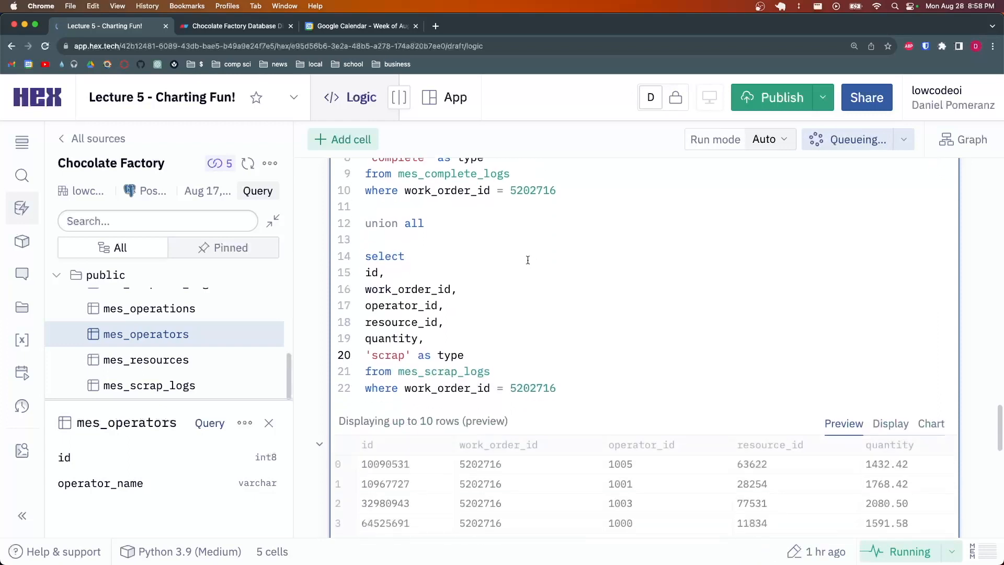
scroll(531, 282, up, 5)
drag(557, 316, 358, 189)
click(410, 185)
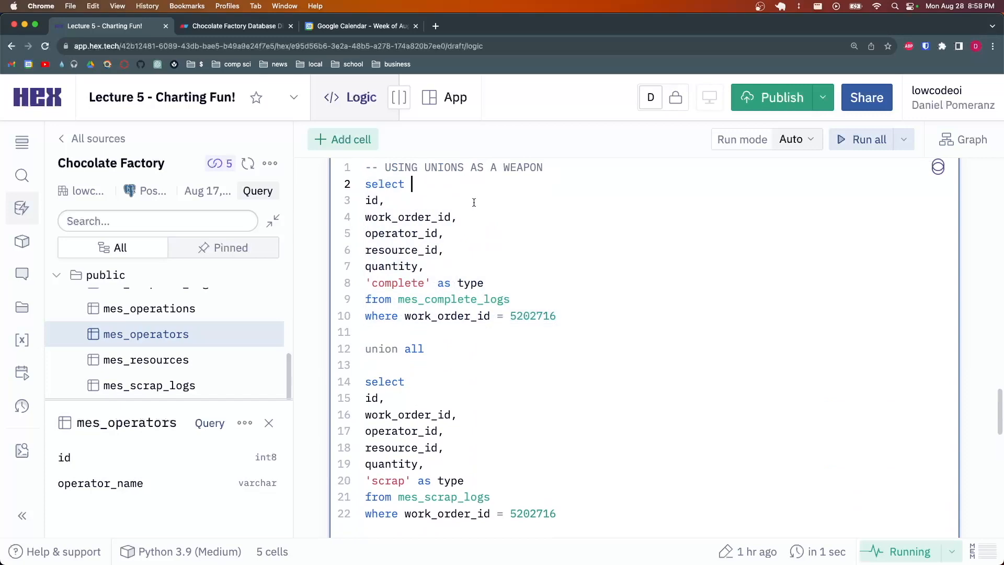
scroll(495, 206, down, 6)
drag(931, 359, 883, 275)
click(886, 275)
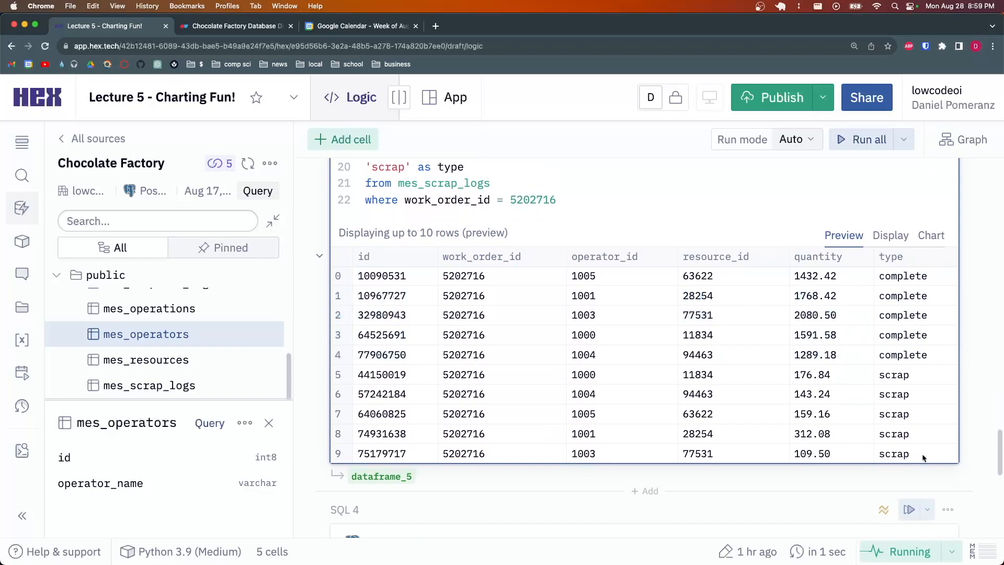
scroll(901, 451, up, 2)
scroll(643, 275, up, 2)
scroll(627, 292, down, 2)
scroll(560, 327, up, 2)
scroll(651, 363, down, 2)
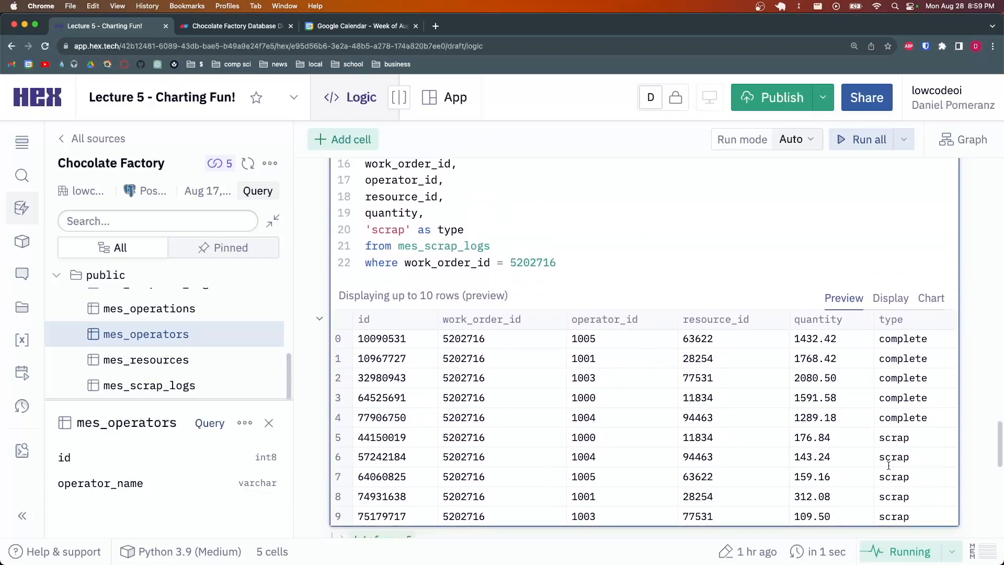
drag(911, 515, 653, 436)
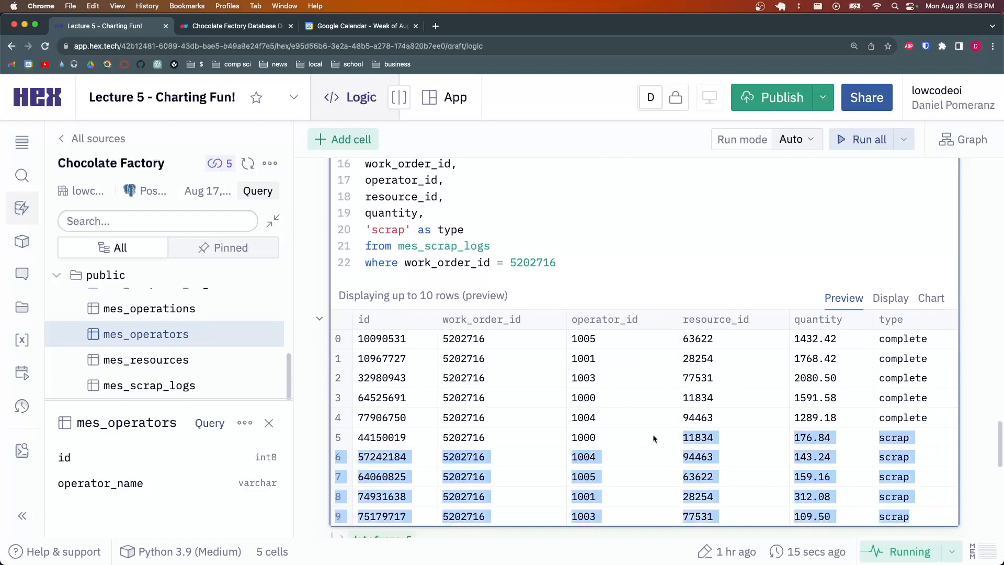
click(655, 426)
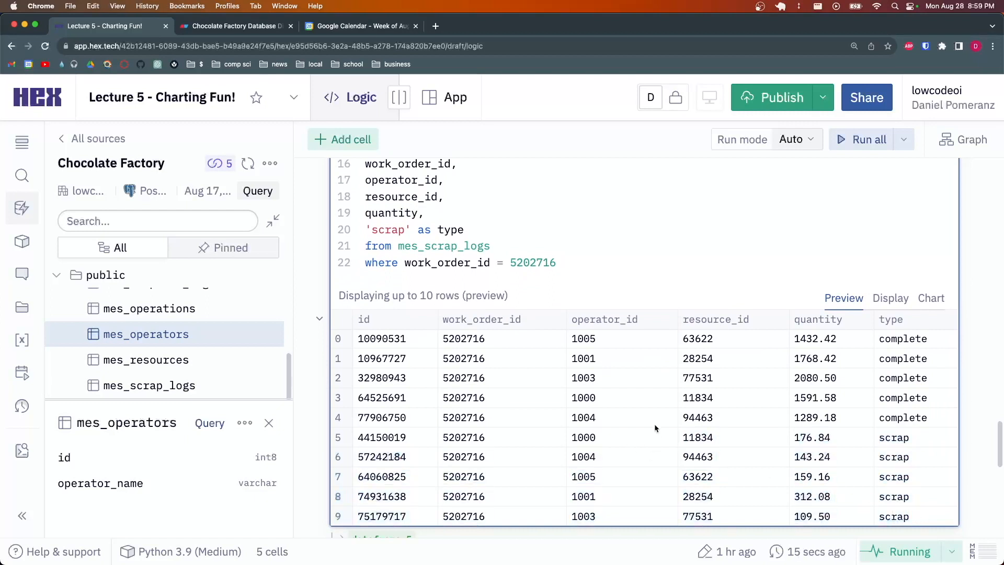
Show SQL 3's results as a Stacked column chart
click(931, 298)
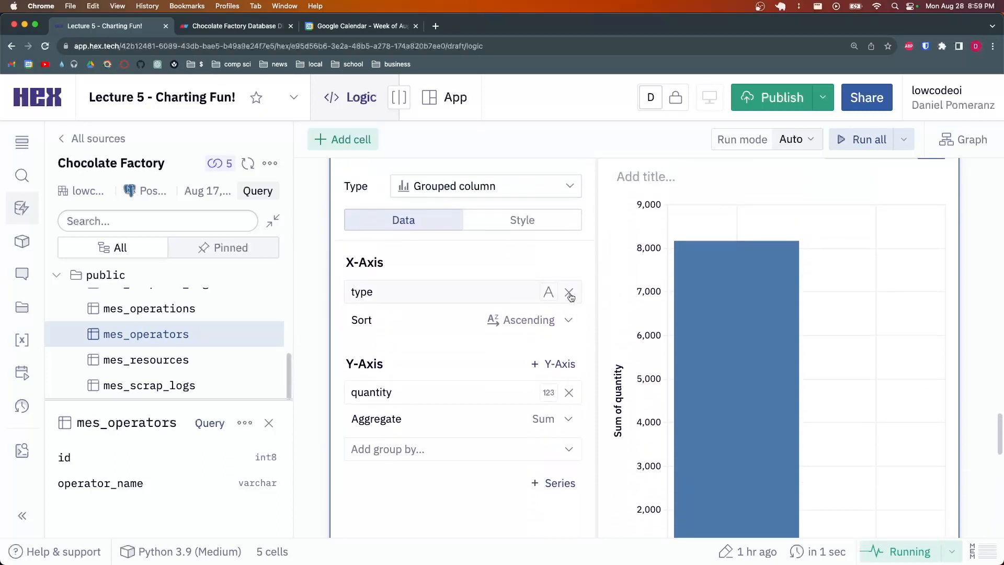
scroll(655, 320, down, 1)
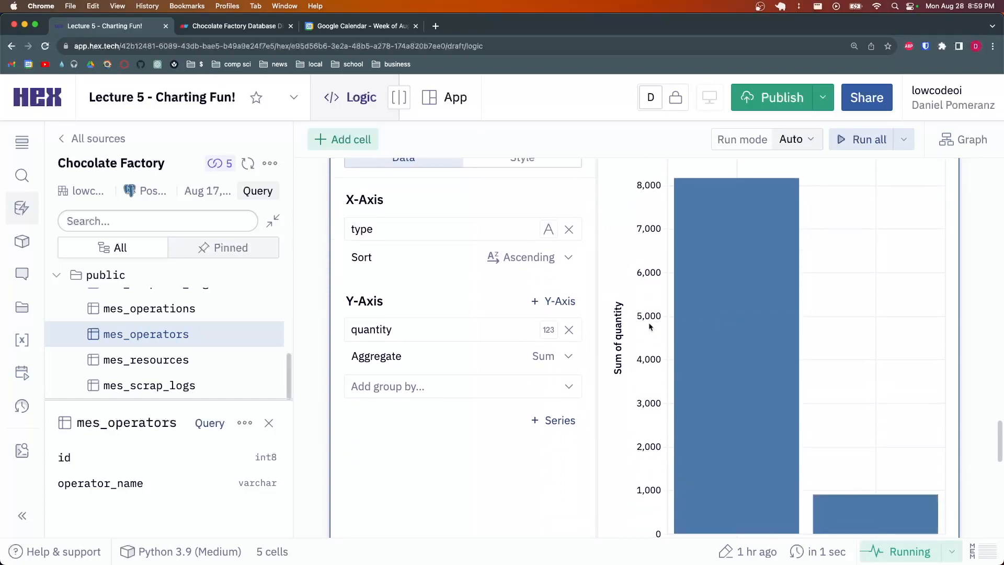
scroll(696, 337, up, 1)
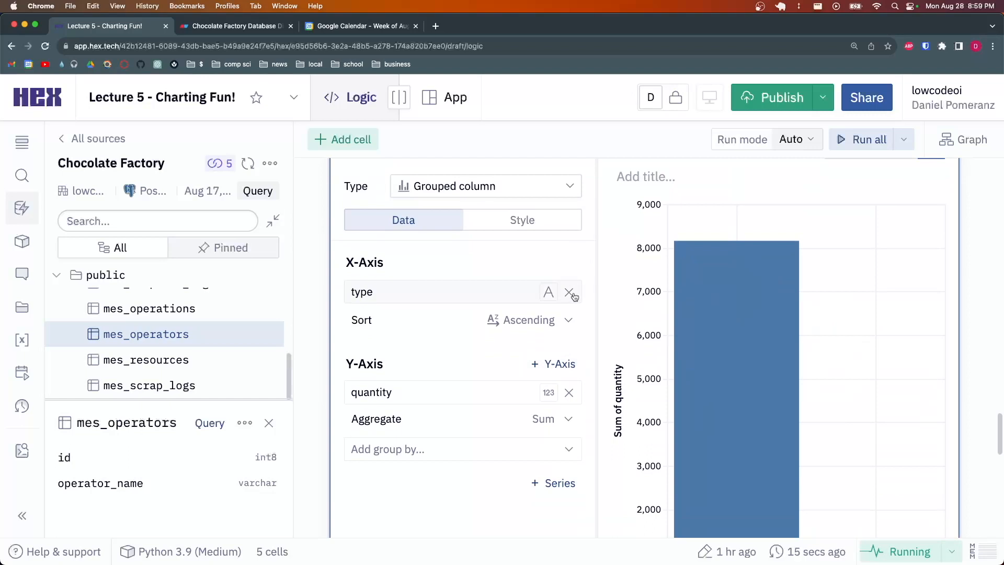
click(537, 188)
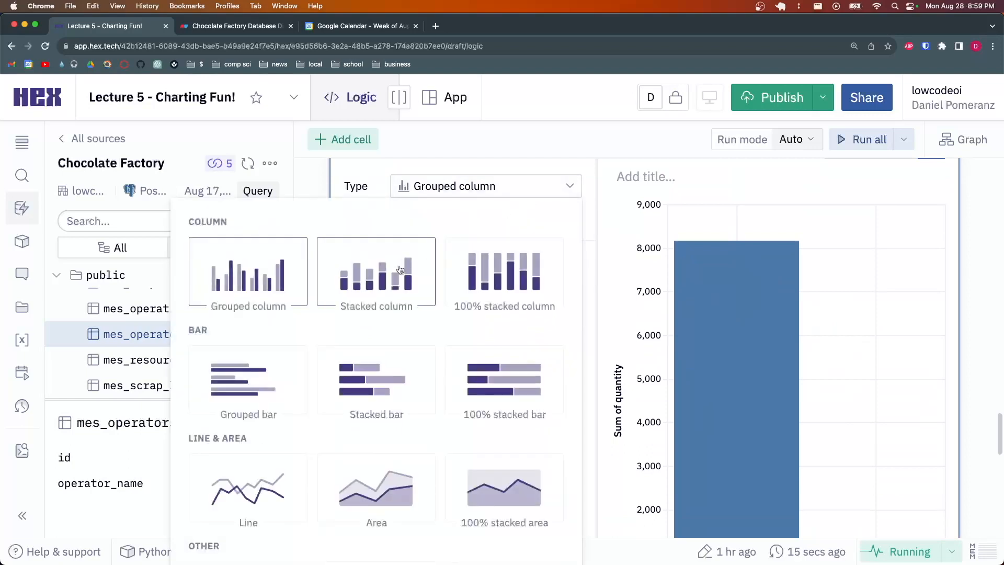
click(399, 265)
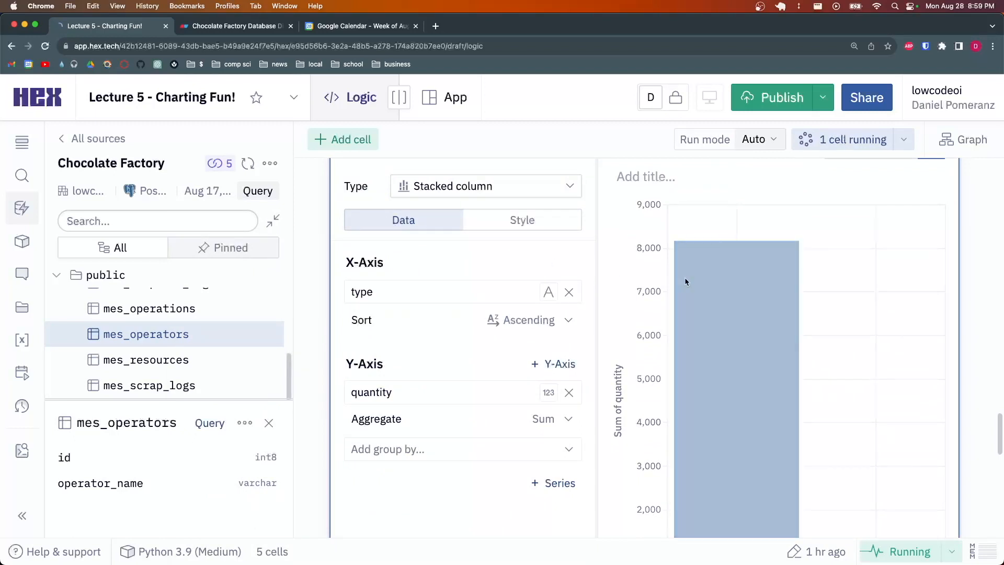
Replace type with resource_id on the X-axis, giving summed quantity bars up to about 2,200
click(569, 292)
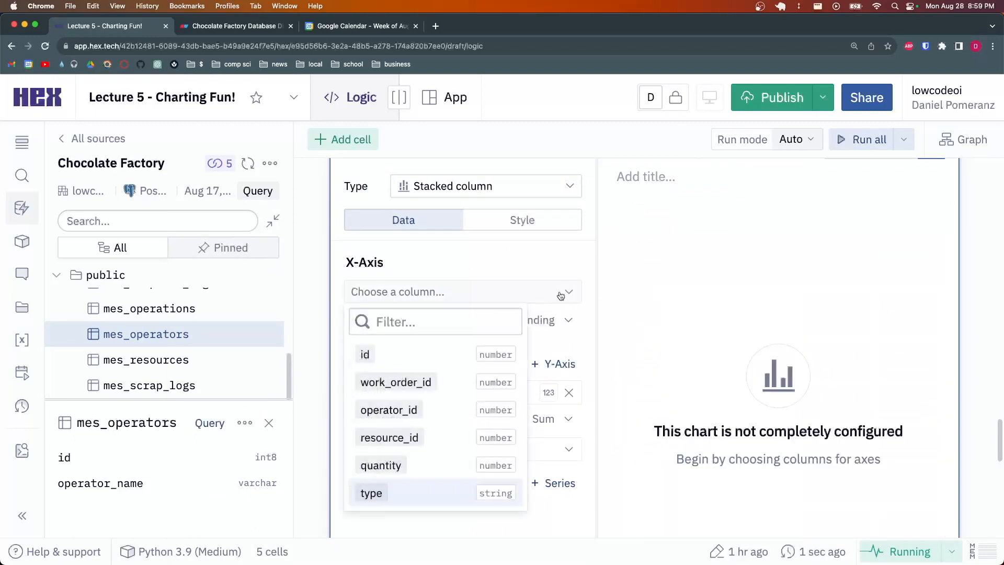
click(419, 438)
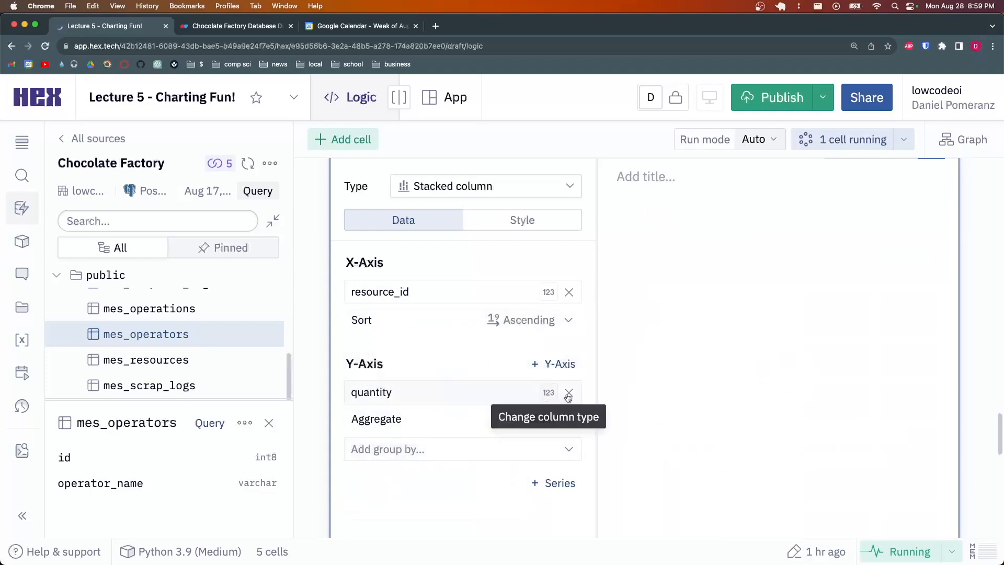
scroll(637, 363, down, 2)
scroll(637, 363, down, 5)
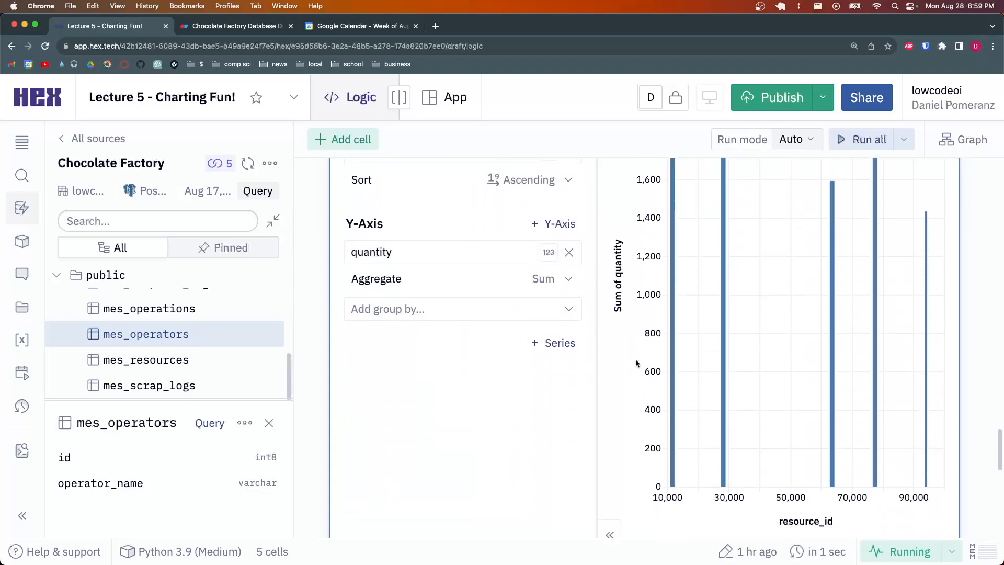
scroll(663, 369, up, 7)
scroll(742, 367, down, 7)
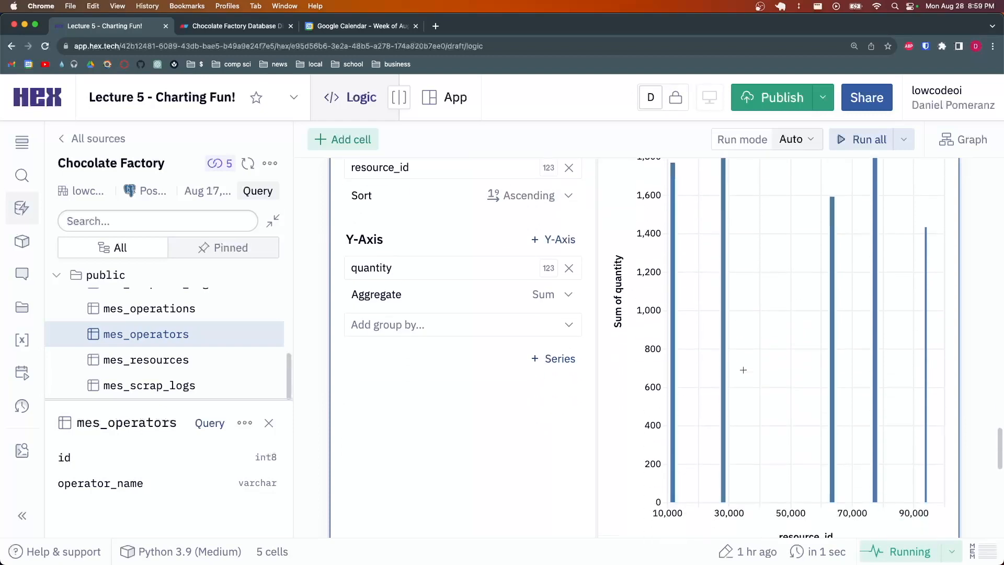
scroll(914, 434, up, 6)
scroll(914, 434, up, 1)
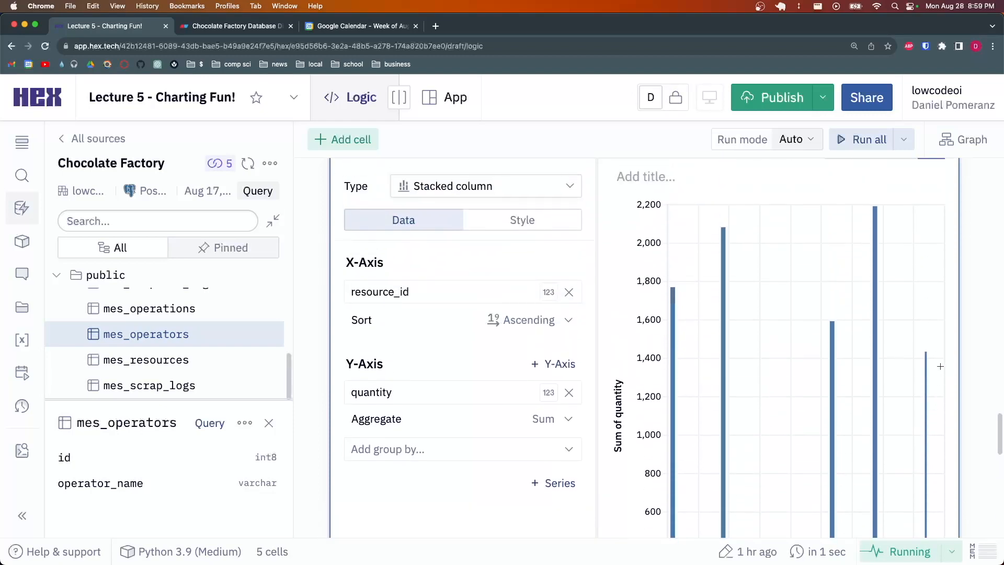
scroll(692, 362, up, 3)
scroll(806, 368, up, 3)
scroll(698, 401, down, 3)
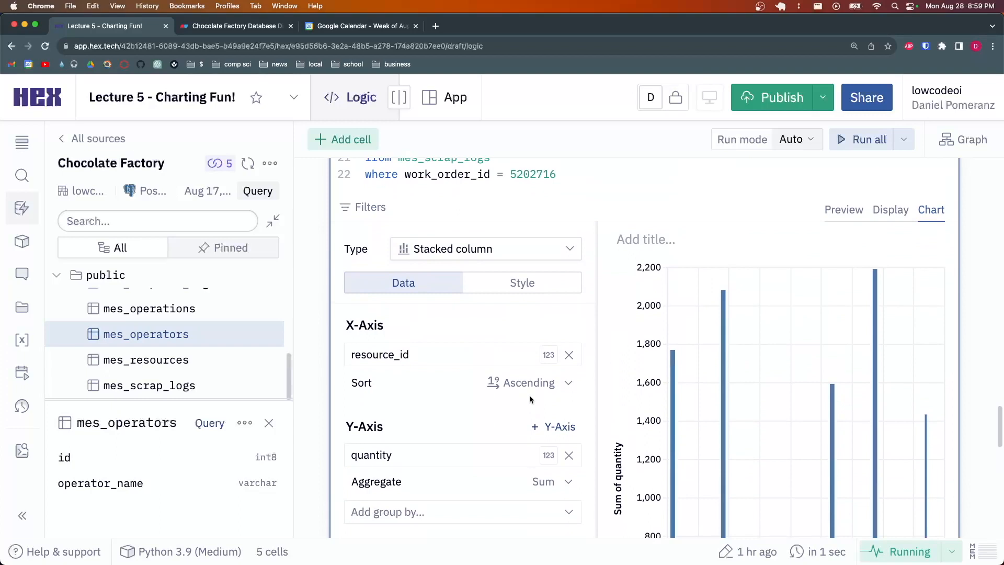
click(548, 360)
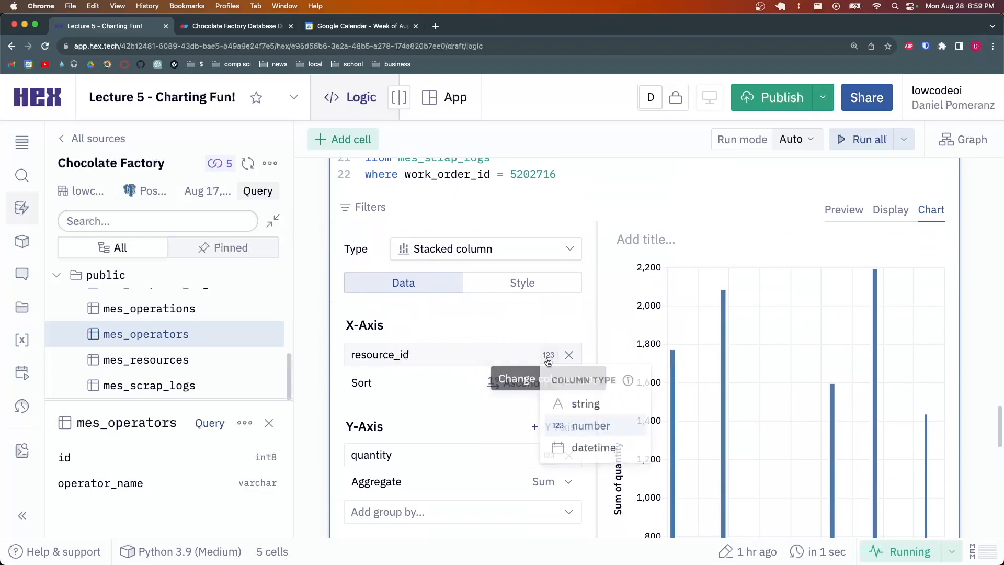
click(548, 361)
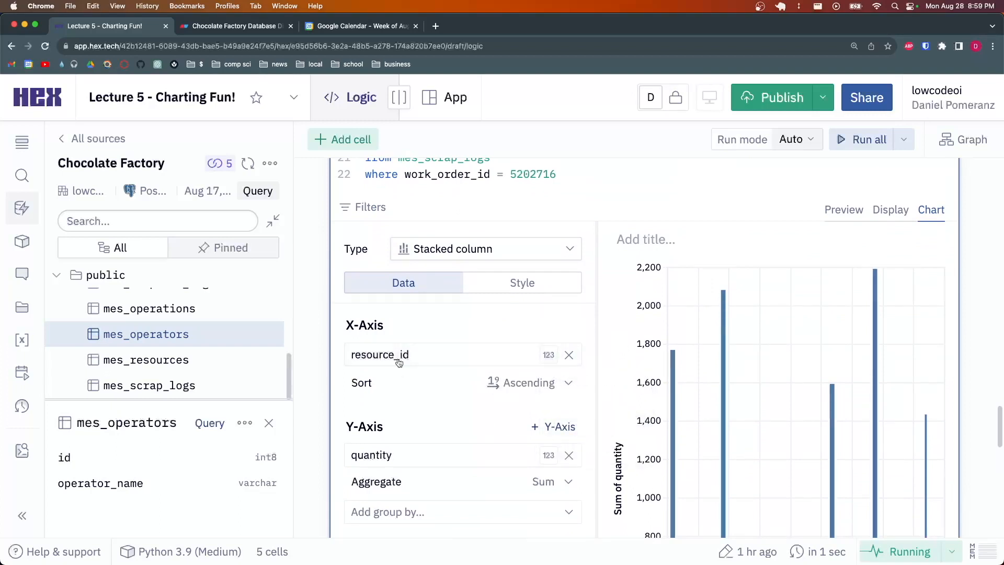
click(549, 355)
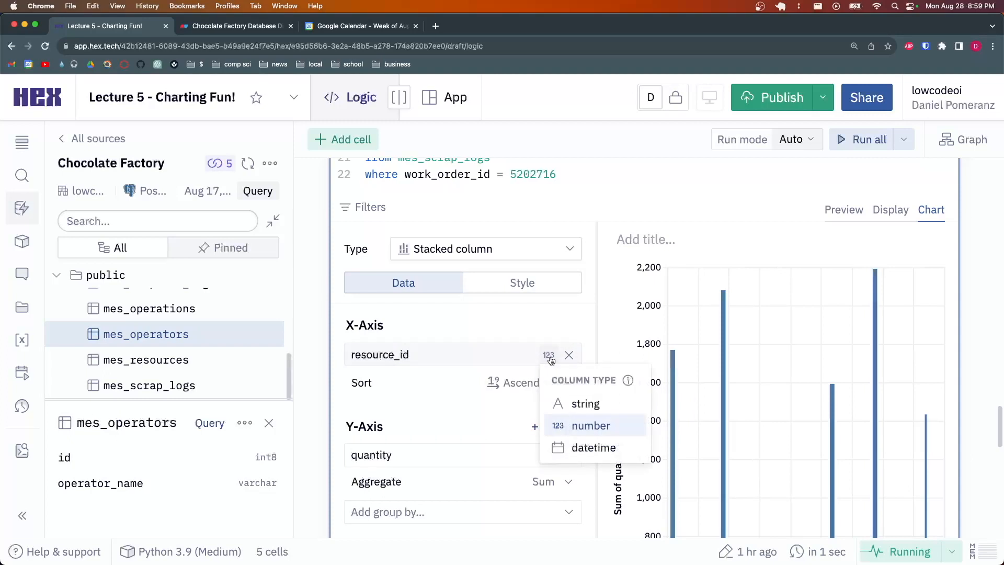
click(583, 406)
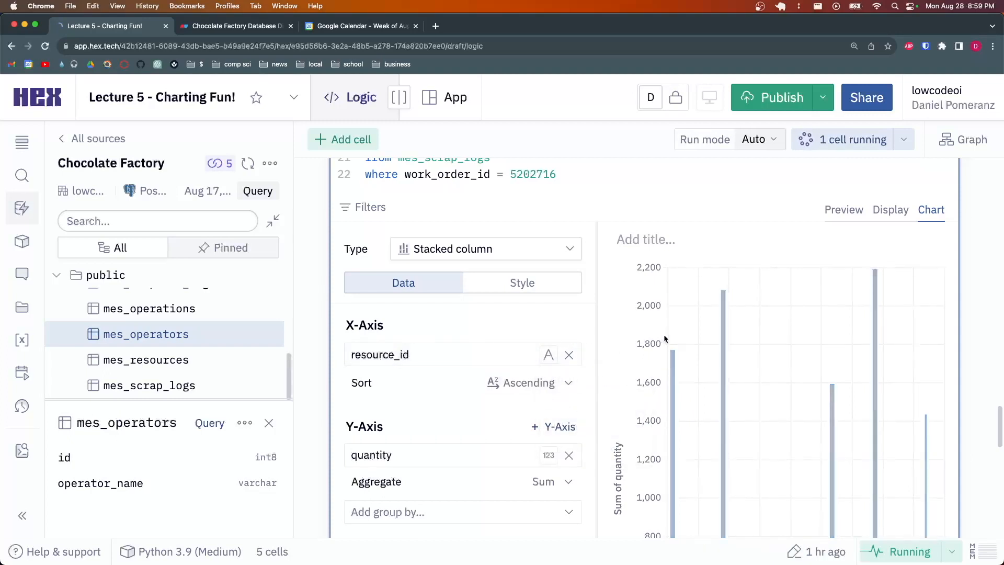
scroll(655, 344, down, 2)
scroll(659, 340, up, 2)
scroll(686, 377, down, 1)
scroll(696, 390, down, 1)
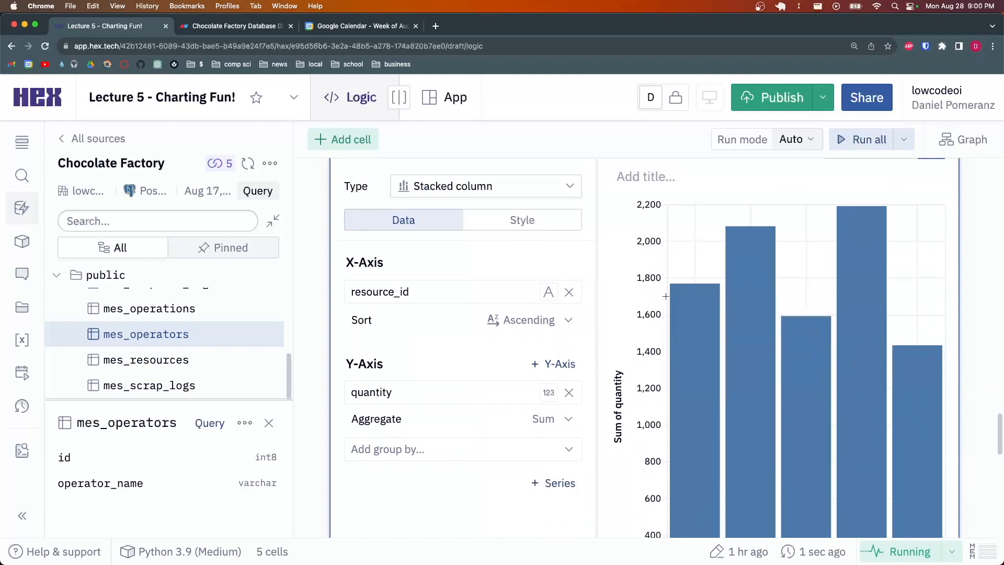
scroll(900, 377, down, 5)
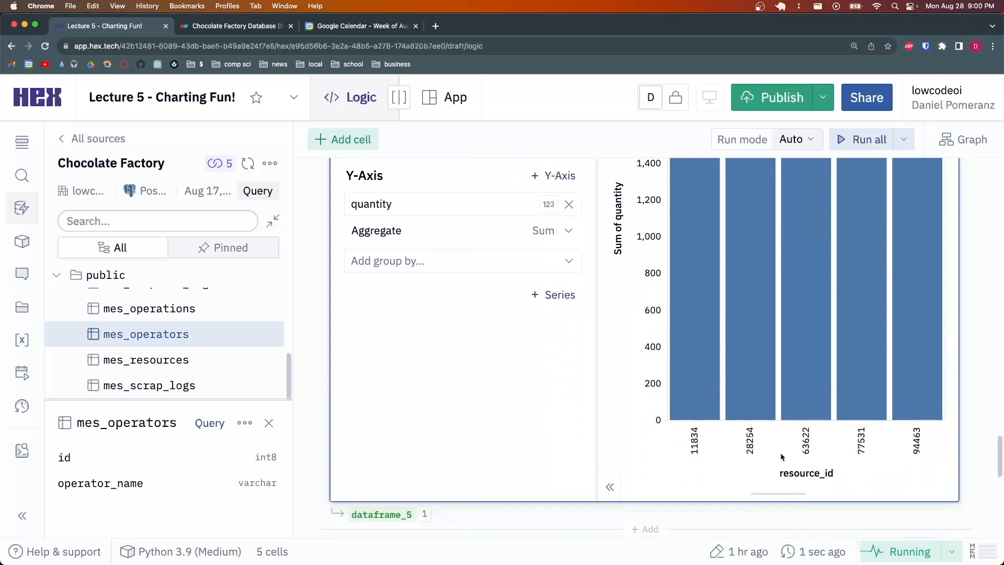
scroll(680, 424, up, 3)
scroll(743, 434, down, 2)
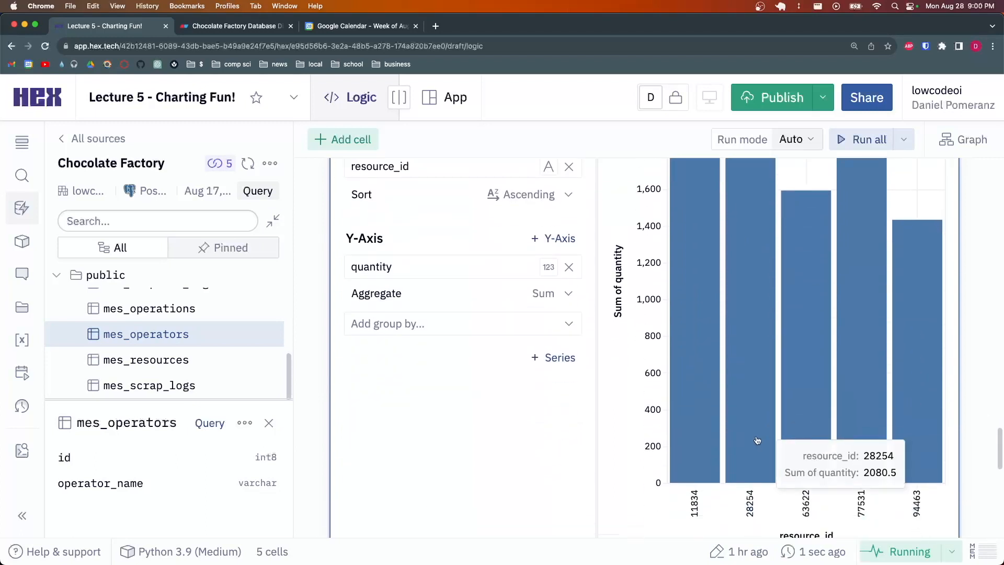
scroll(910, 500, up, 5)
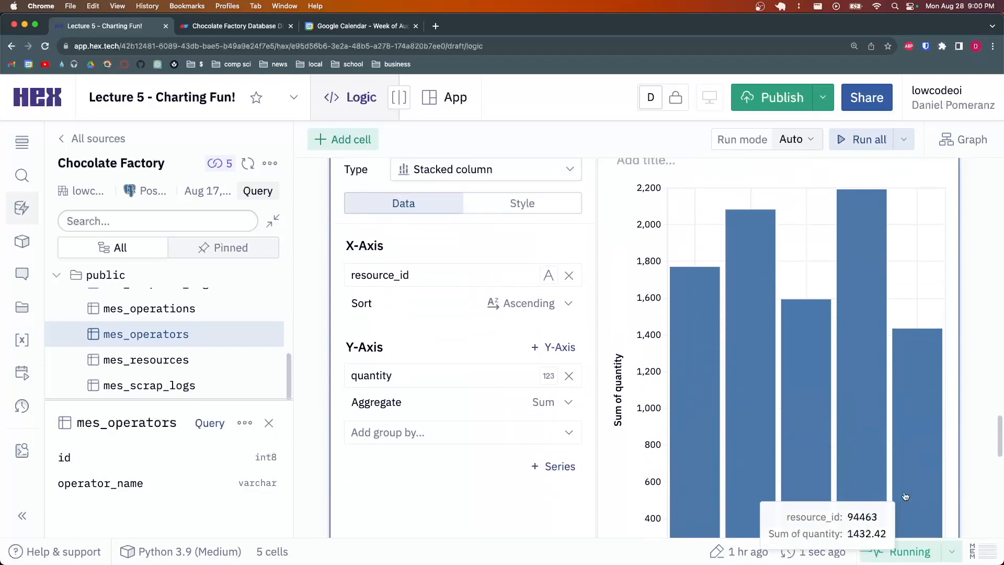
scroll(450, 382, down, 2)
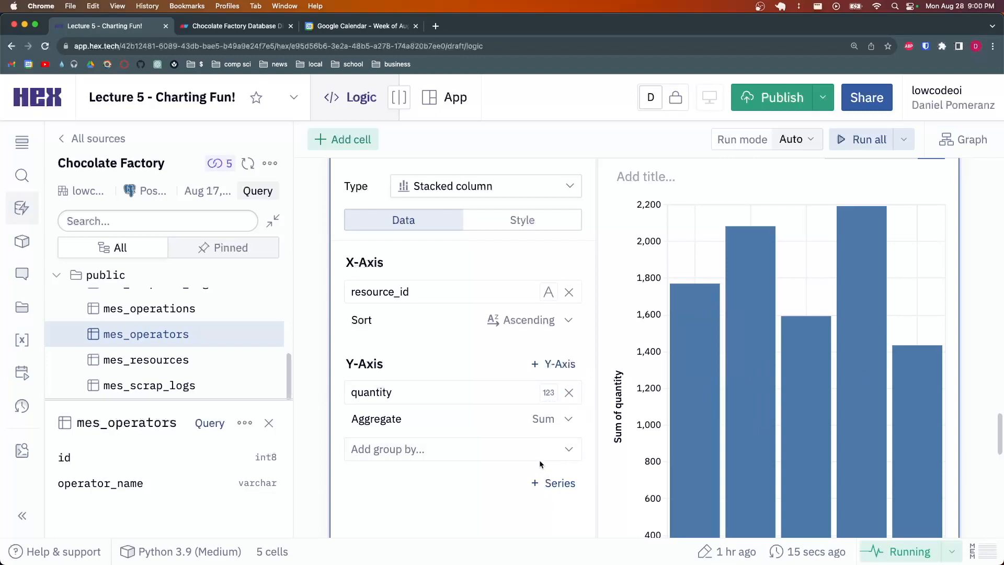
mouse_move(704, 416)
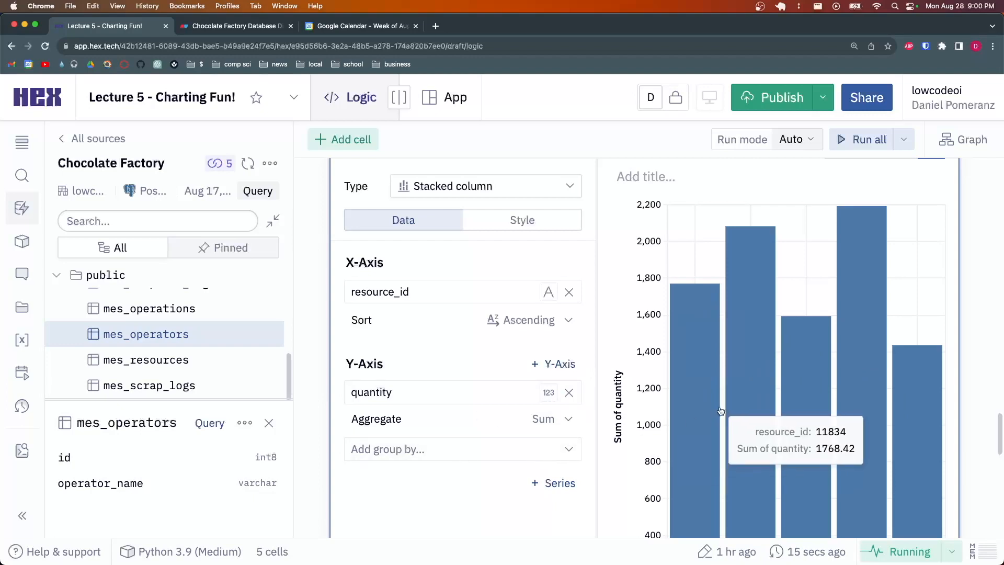
Group the Y-axis by type, splitting each resource_id bar into complete and scrap, e.g. 28254: 1768.42 + 312.08
click(487, 454)
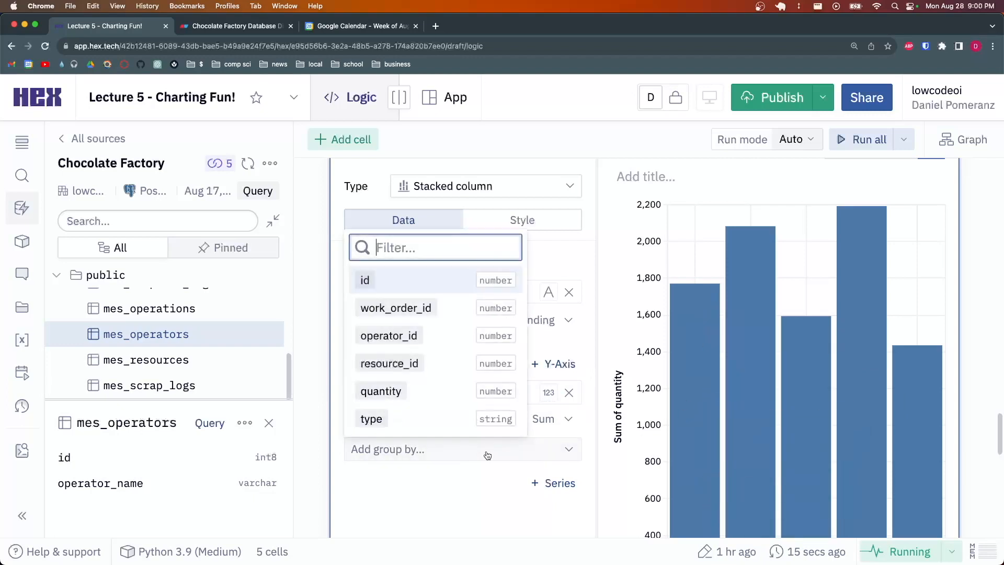
click(434, 422)
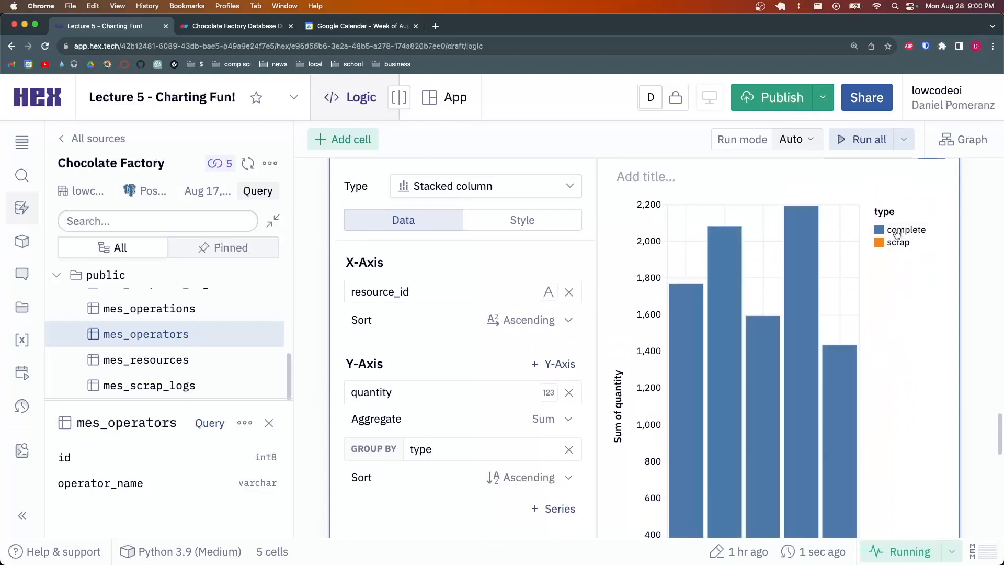
scroll(910, 299, down, 3)
scroll(910, 300, down, 2)
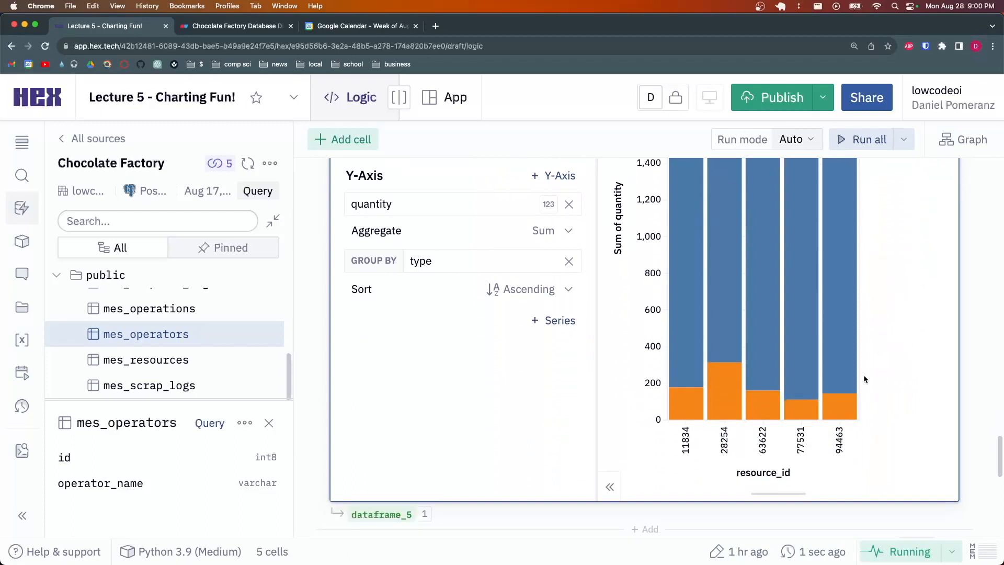
scroll(826, 408, up, 5)
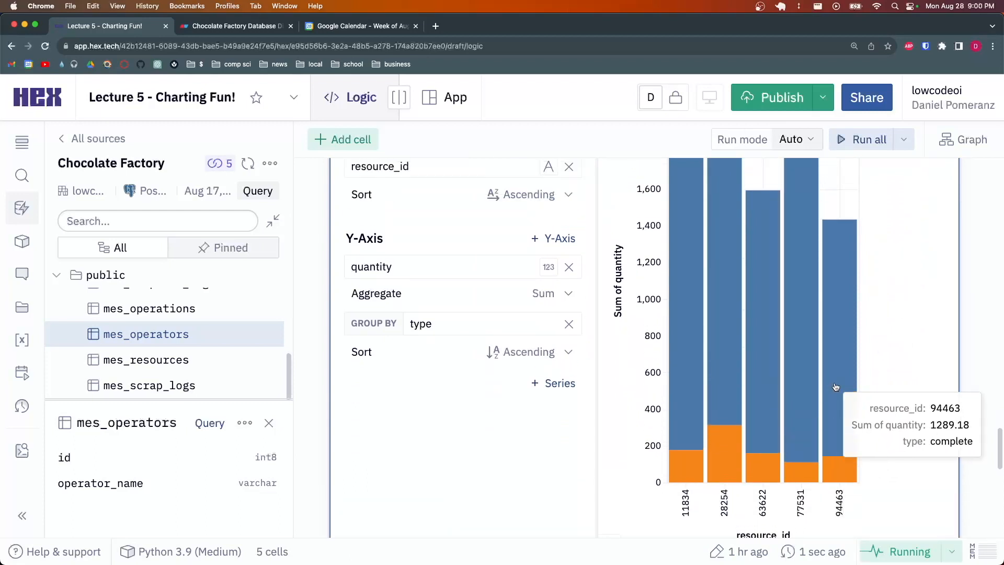
scroll(774, 303, down, 3)
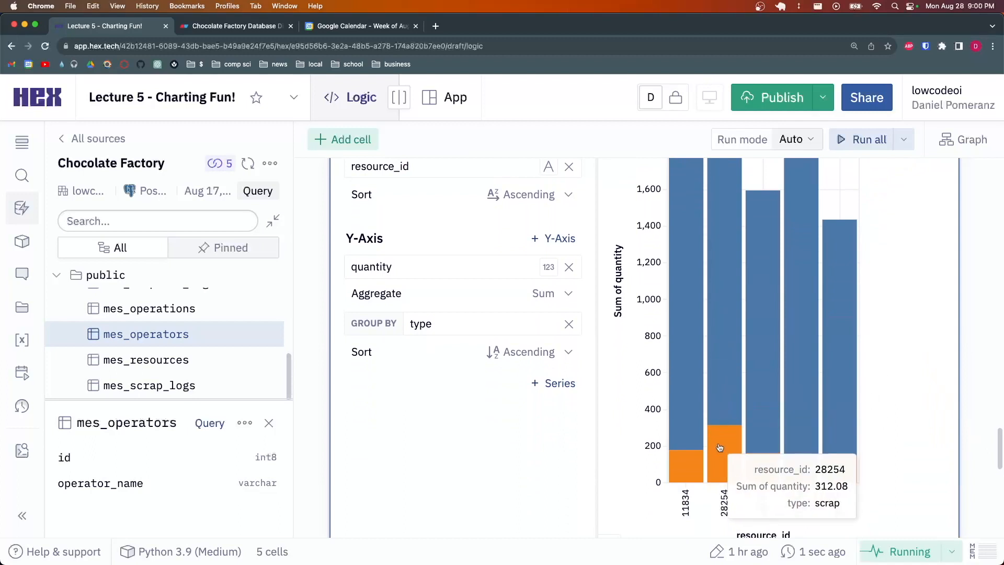
scroll(727, 408, up, 2)
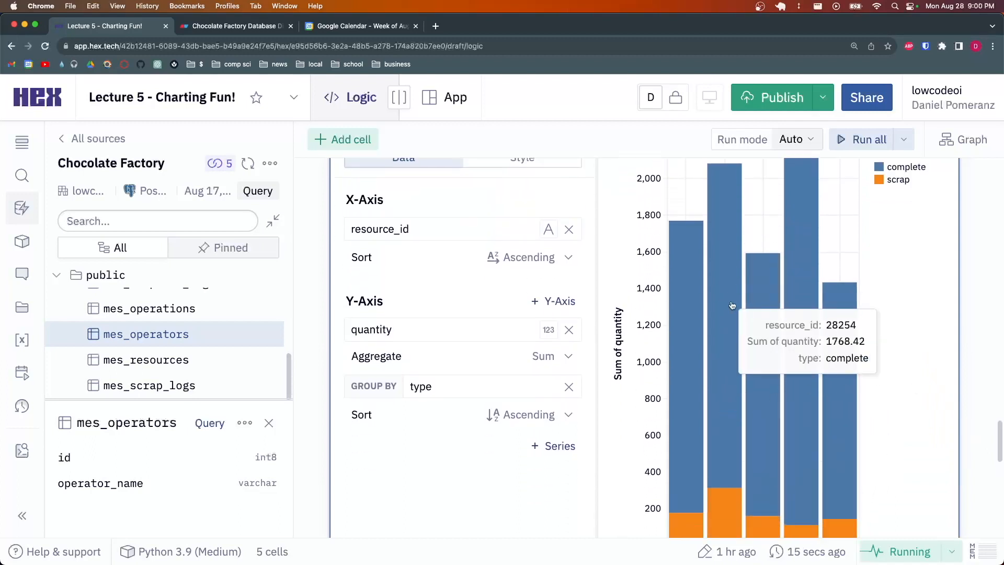
scroll(731, 303, down, 2)
Set the type group-by sort to Descending so scrap stacks on top
click(519, 352)
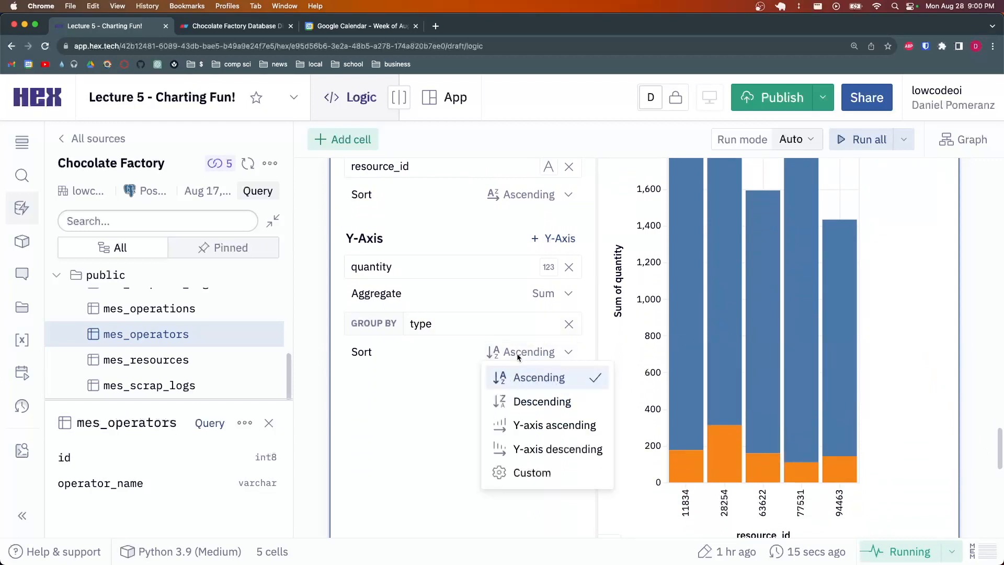
click(526, 401)
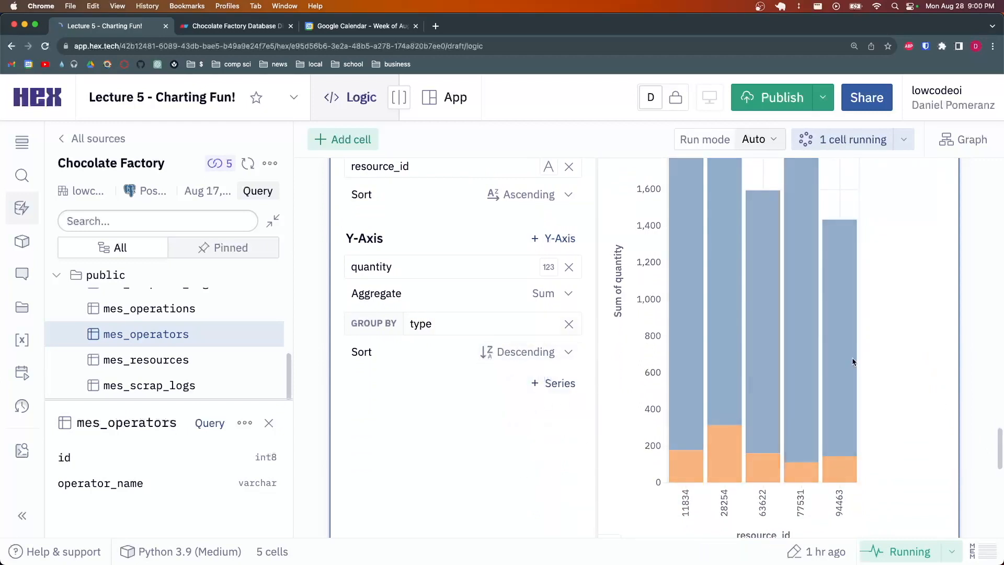
scroll(820, 378, up, 4)
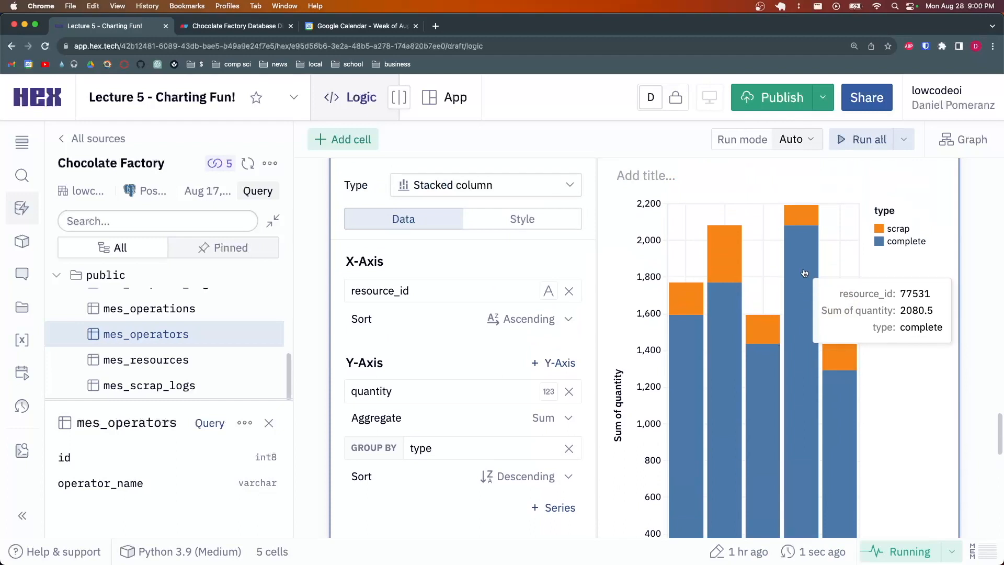
scroll(805, 274, down, 4)
scroll(768, 312, down, 2)
scroll(727, 304, up, 6)
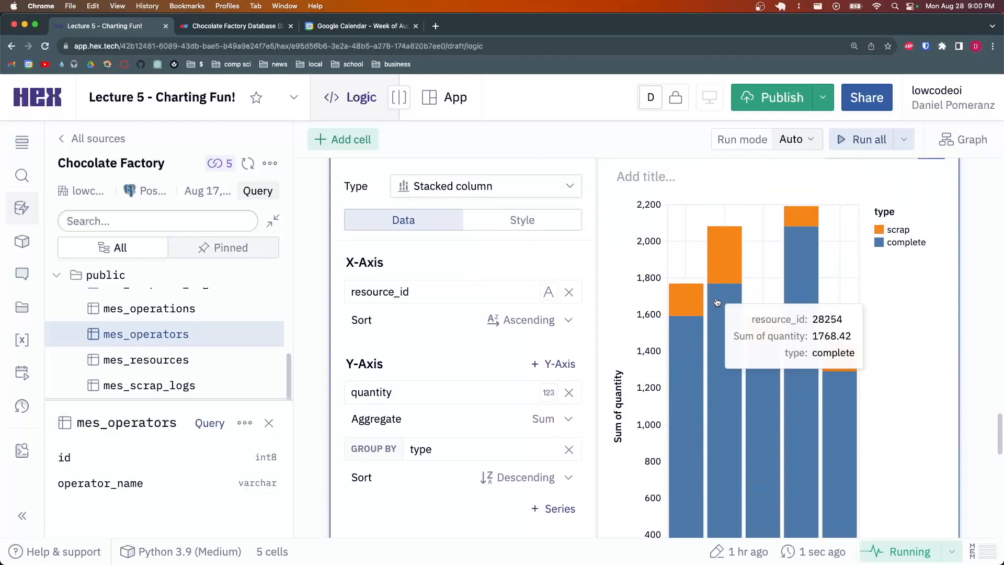
Sort the X-axis by Y-axis descending, ordering resource_ids from 77531 down to 94463
click(543, 321)
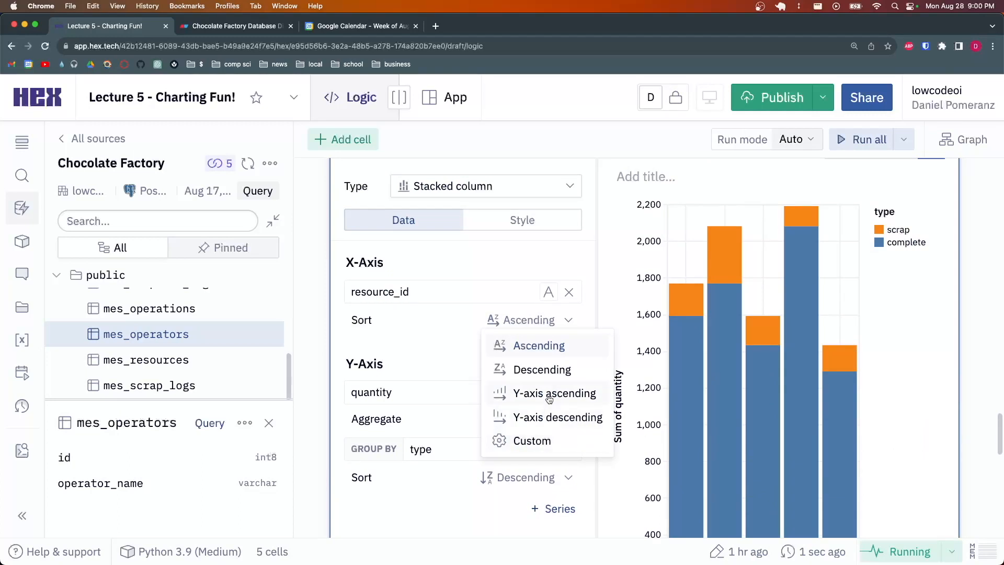
click(546, 417)
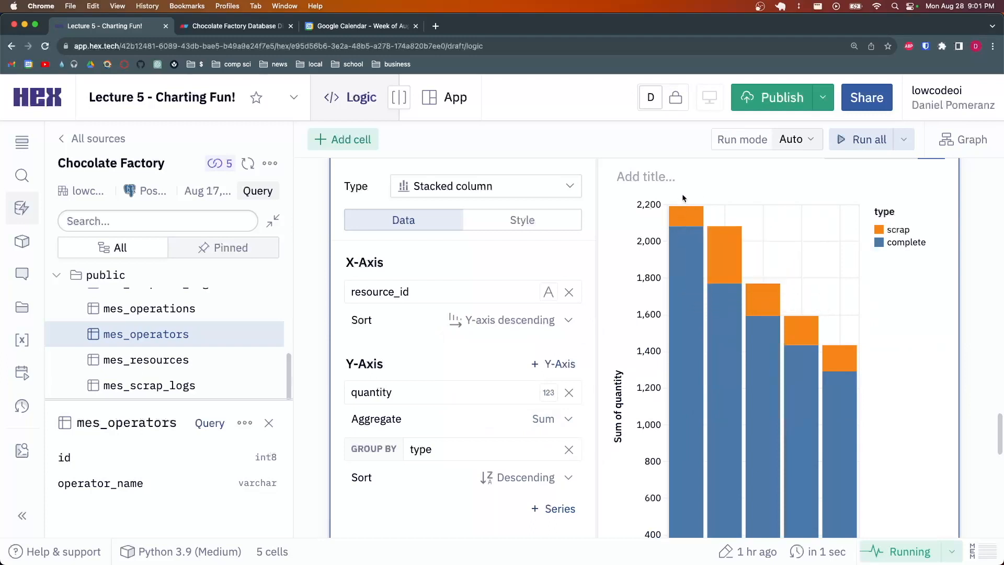
mouse_move(679, 217)
mouse_move(842, 353)
scroll(816, 360, down, 3)
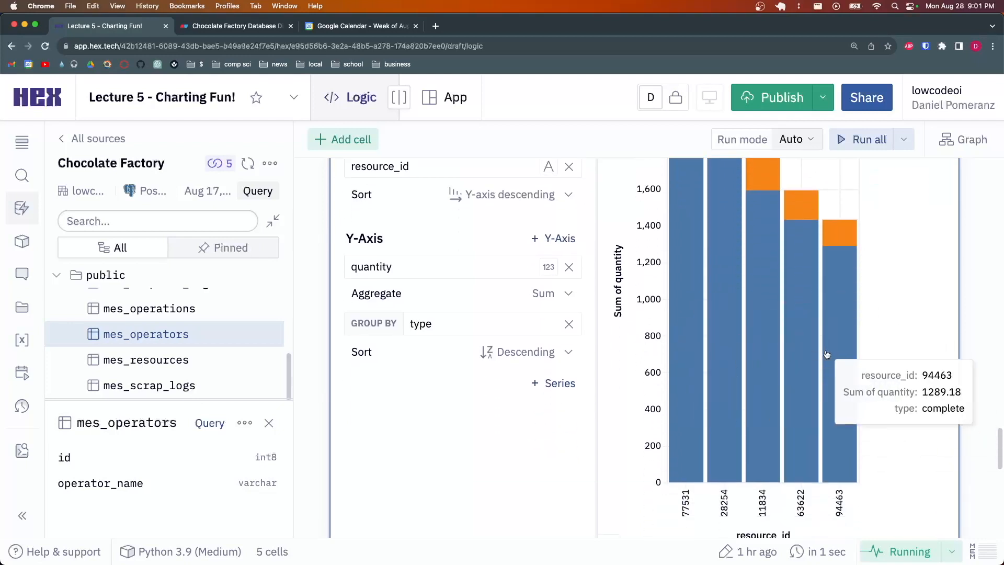
scroll(840, 346, up, 2)
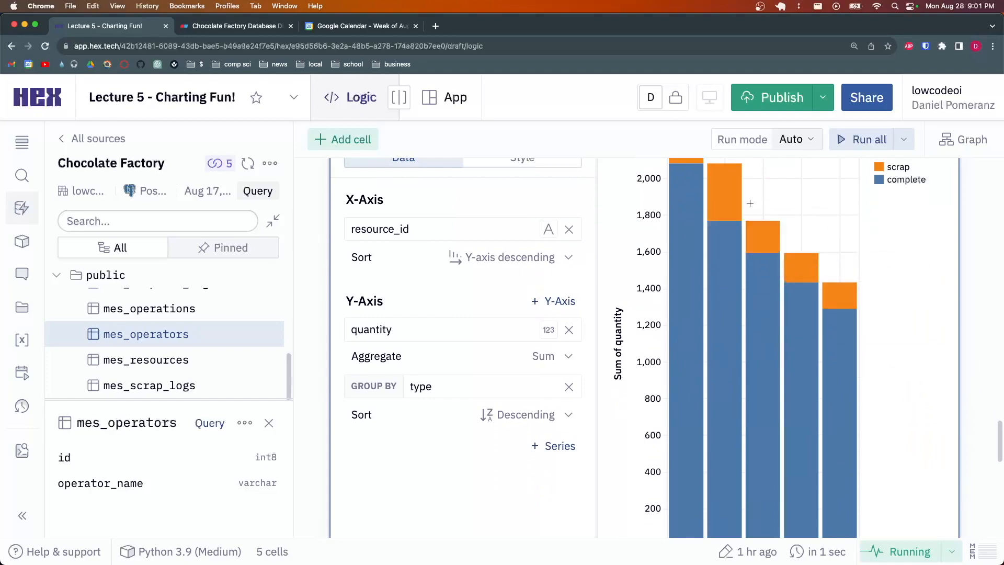
scroll(800, 350, up, 4)
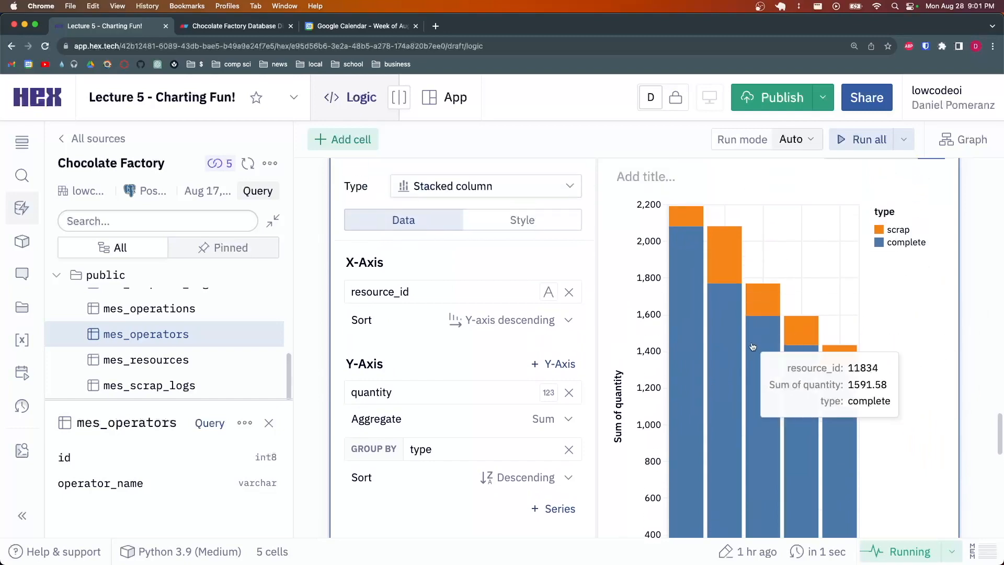
click(840, 272)
Delete the 'where work_order_id = 5202716' filter from both selects and rerun the query
scroll(538, 376, up, 4)
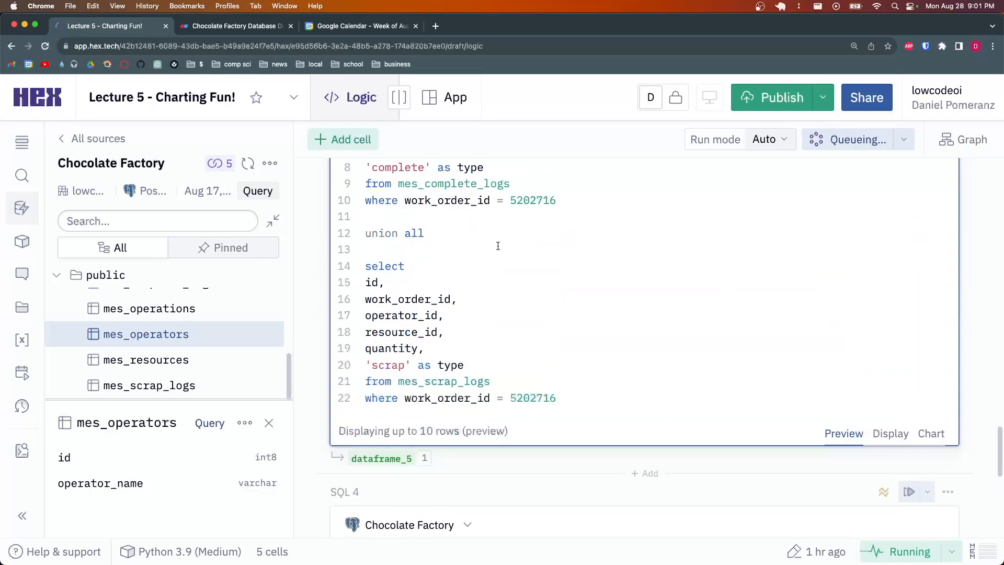
scroll(538, 375, up, 2)
drag(565, 350, 565, 332)
key(BackSpace)
scroll(560, 341, down, 4)
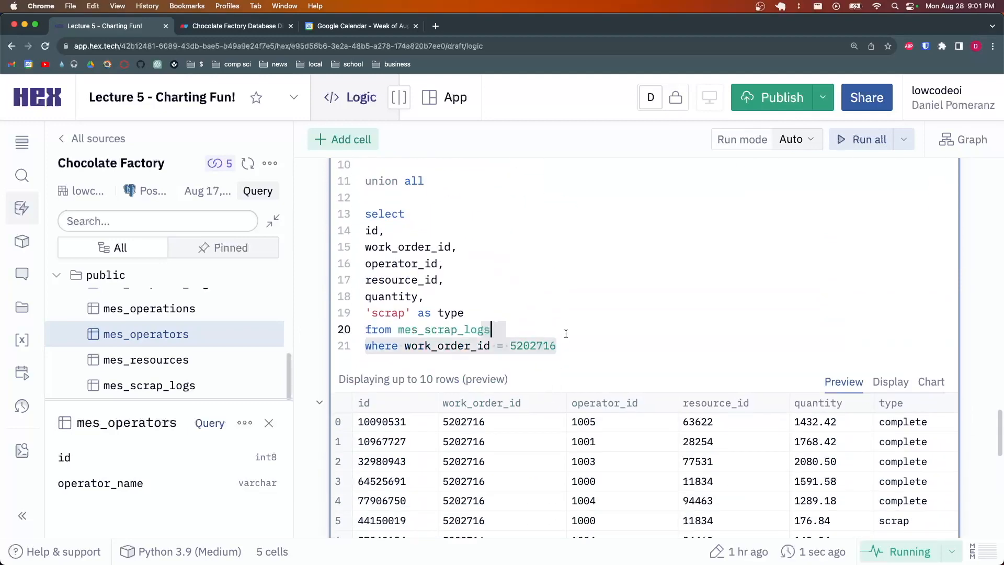
key(BackSpace)
scroll(566, 305, up, 3)
click(602, 307)
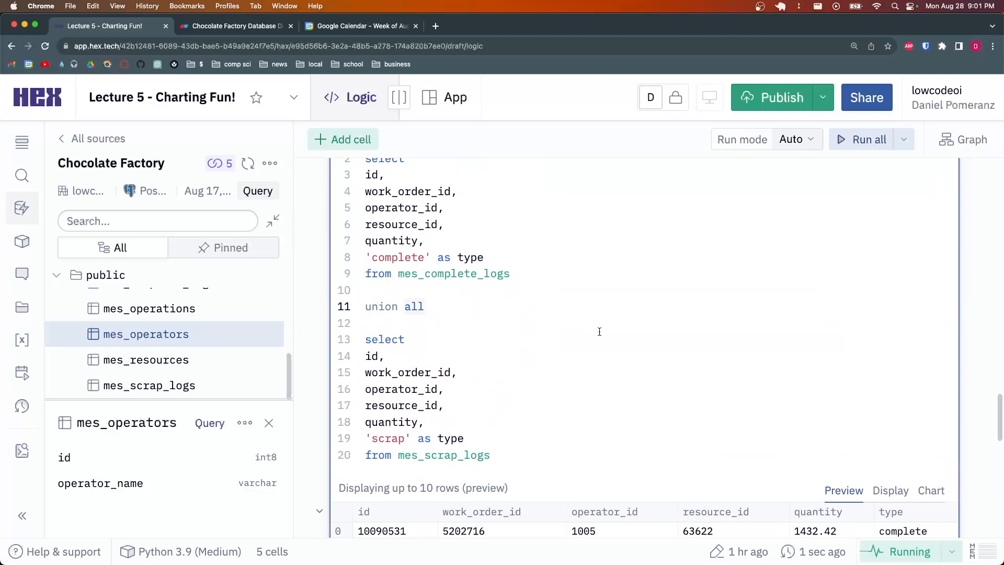
scroll(599, 331, up, 2)
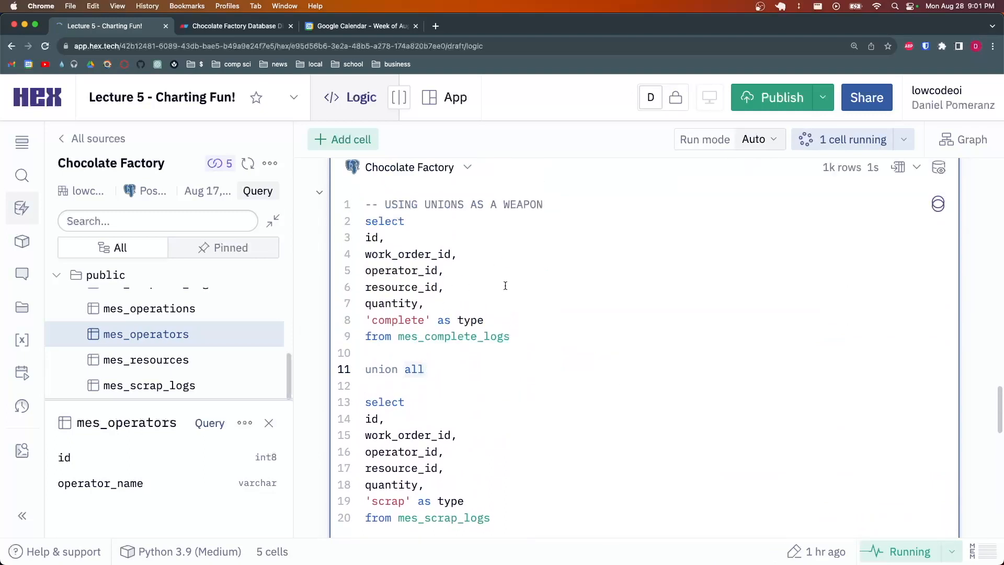
scroll(505, 286, down, 3)
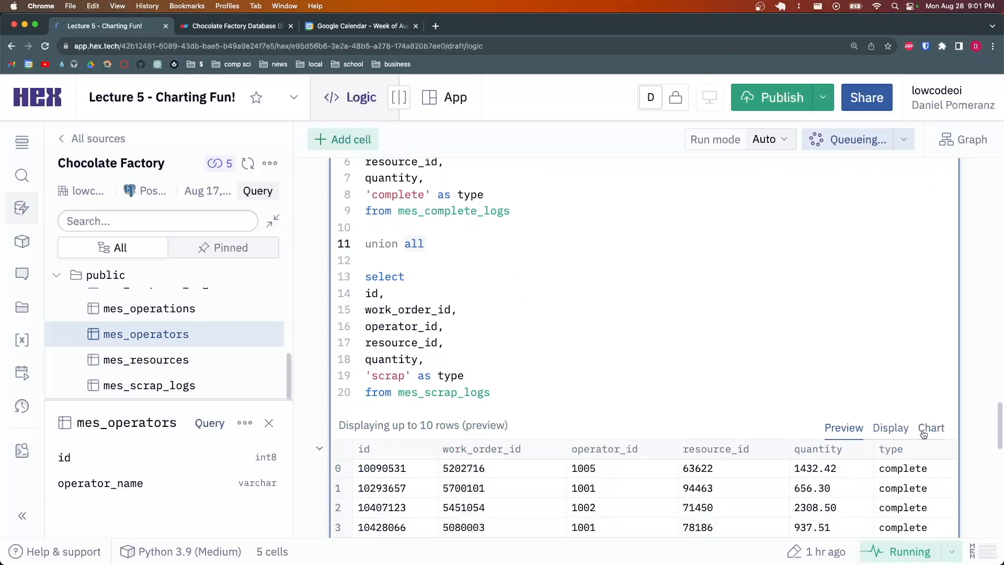
Return to the stacked chart covering all resources, then move into the SQL 4 editor
click(931, 428)
scroll(721, 318, down, 5)
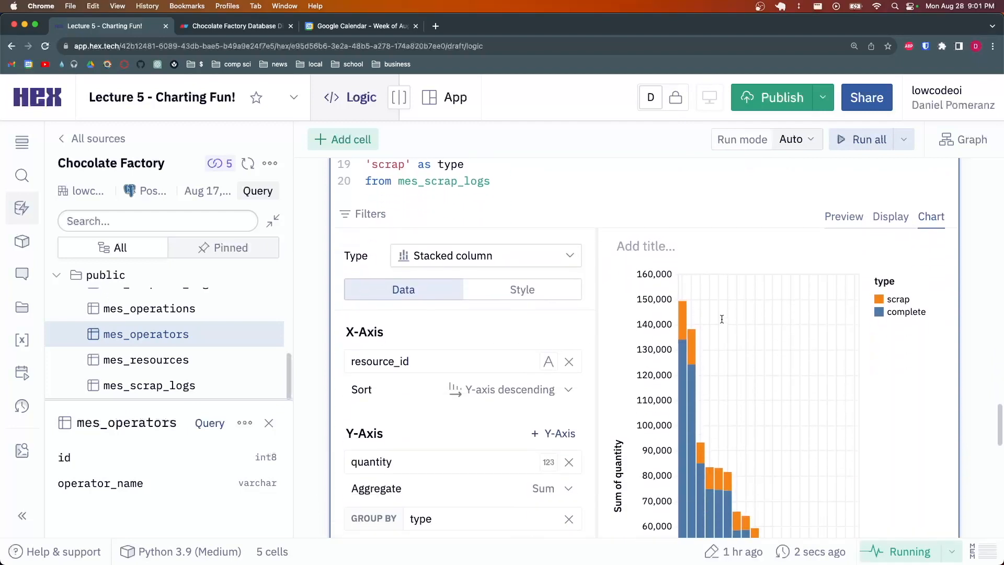
scroll(722, 319, down, 2)
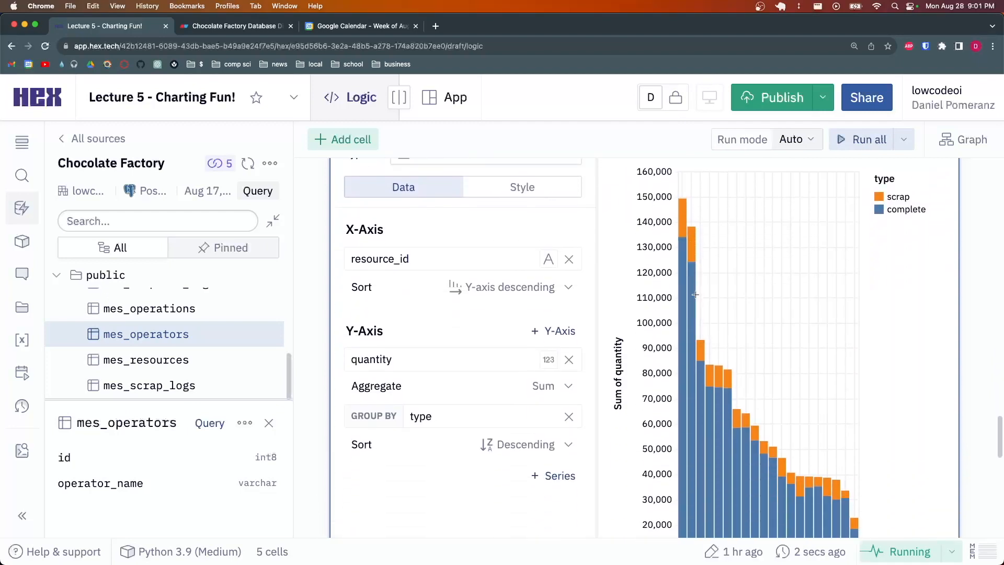
scroll(695, 295, down, 2)
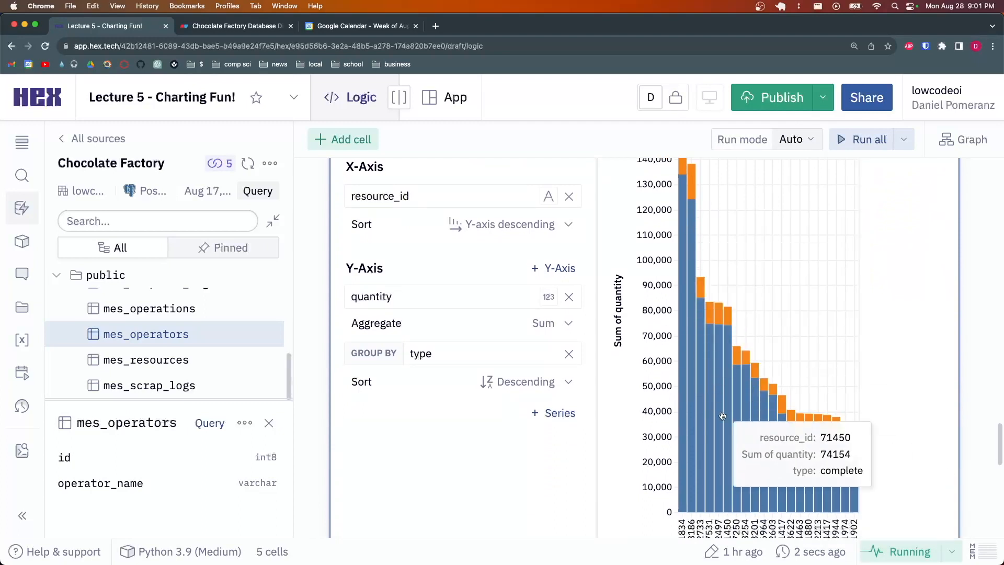
scroll(847, 439, down, 2)
scroll(848, 422, up, 2)
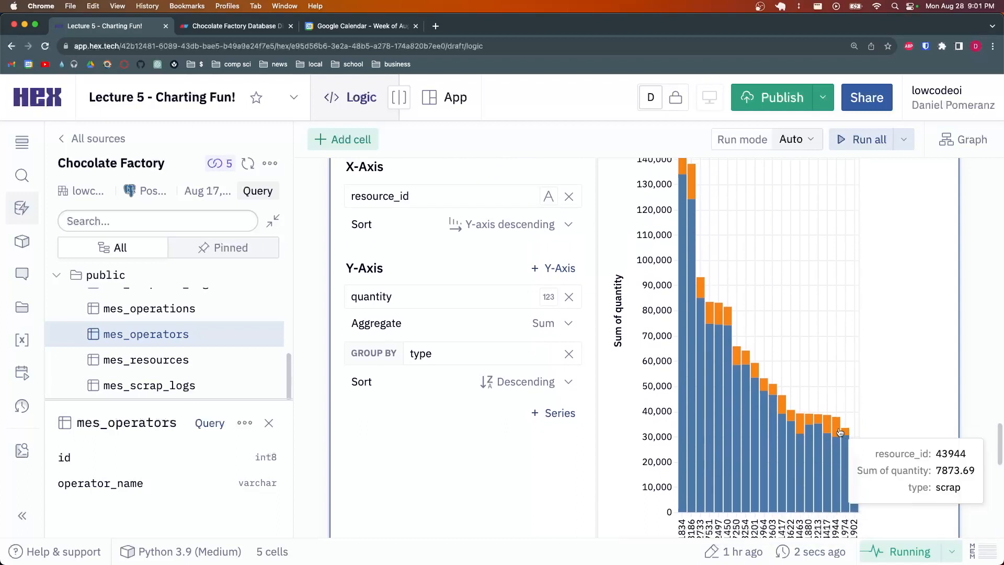
scroll(750, 298, down, 6)
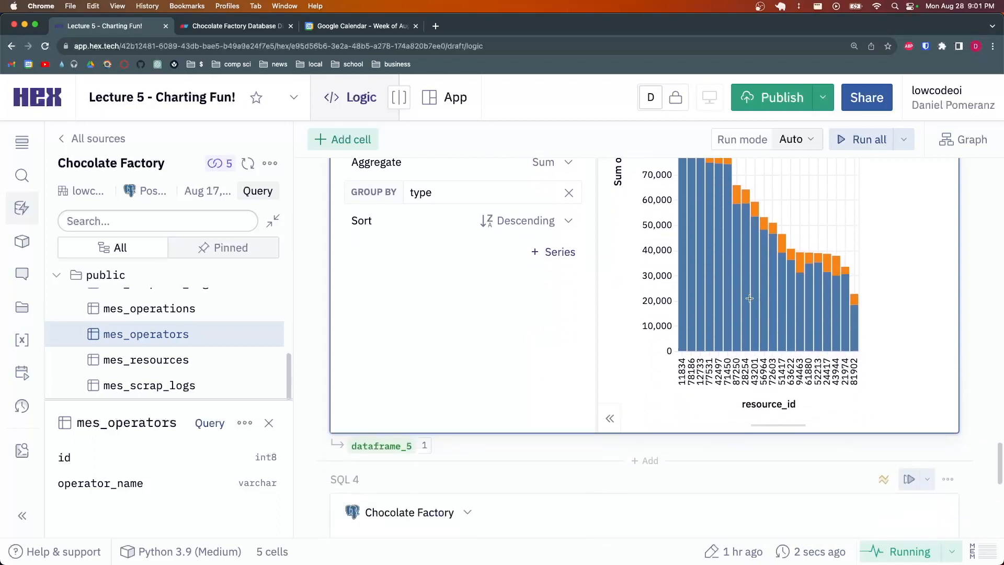
scroll(750, 298, down, 2)
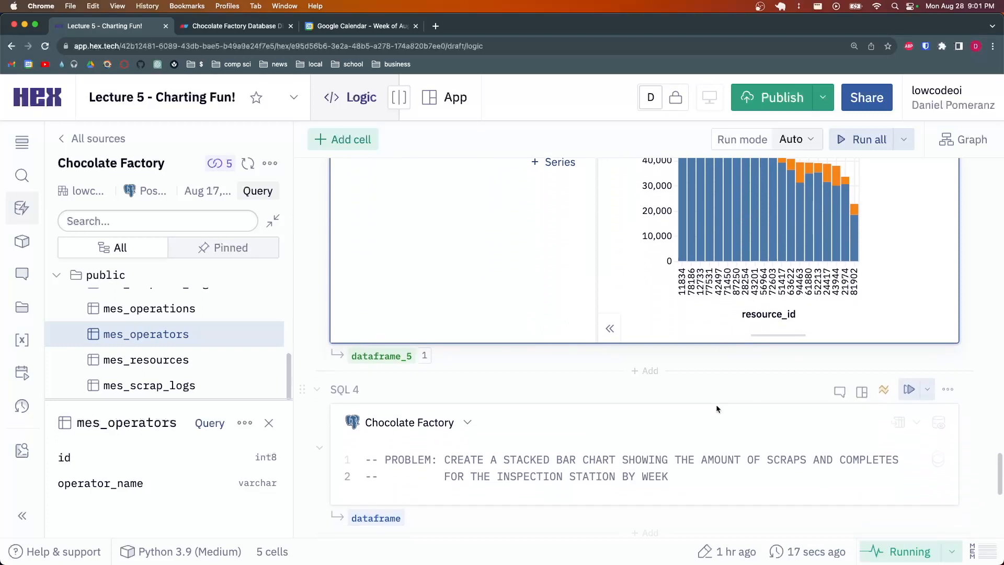
click(718, 478)
scroll(719, 476, down, 2)
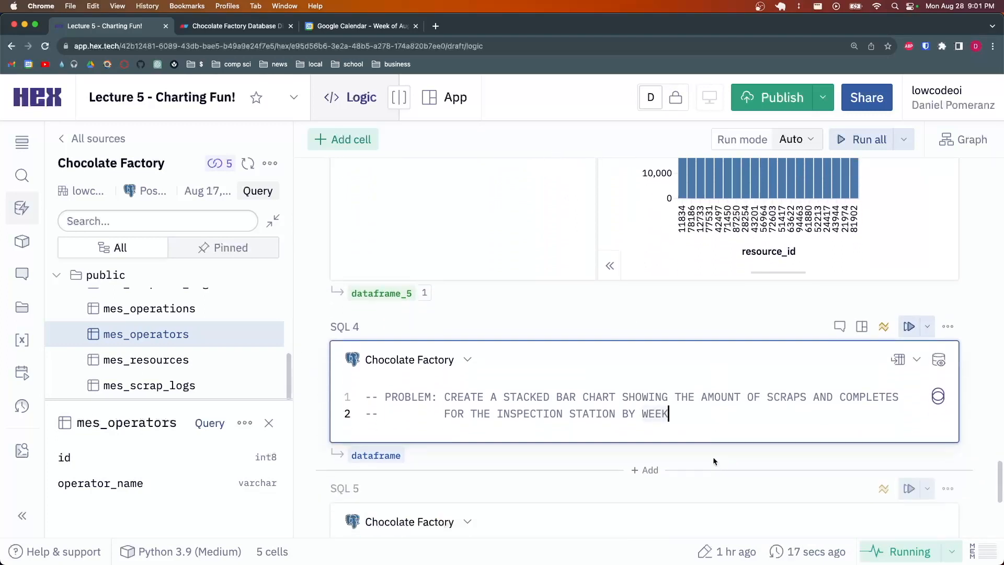
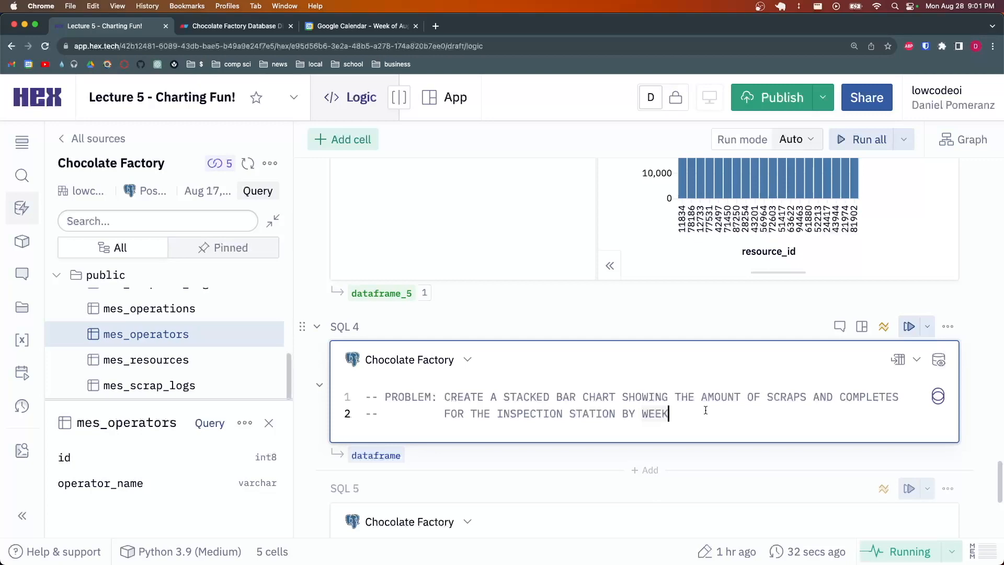
Close the mes_operators column details and scroll back up to SQL 3's complete/scrap union query
scroll(671, 385, up, 5)
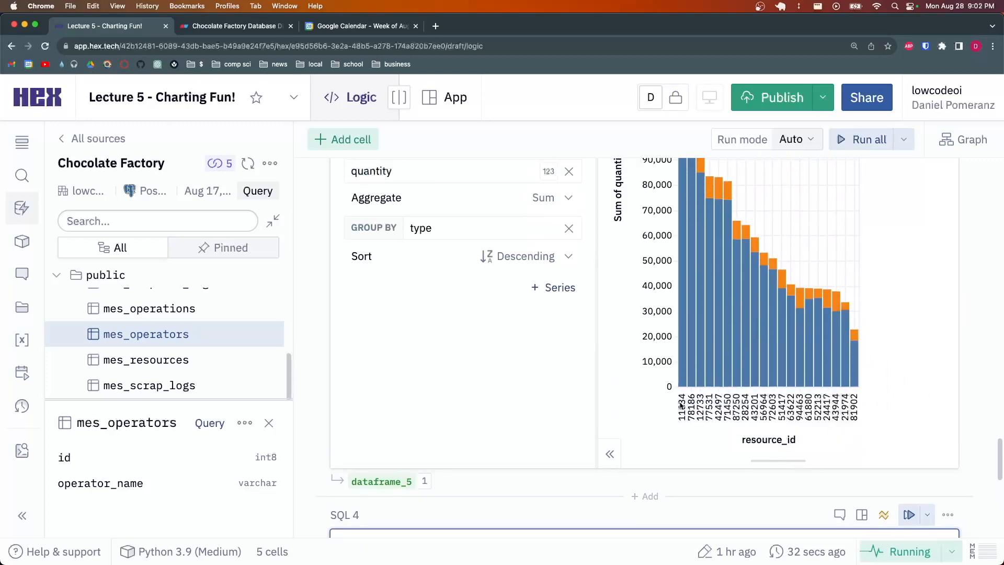
scroll(852, 411, down, 3)
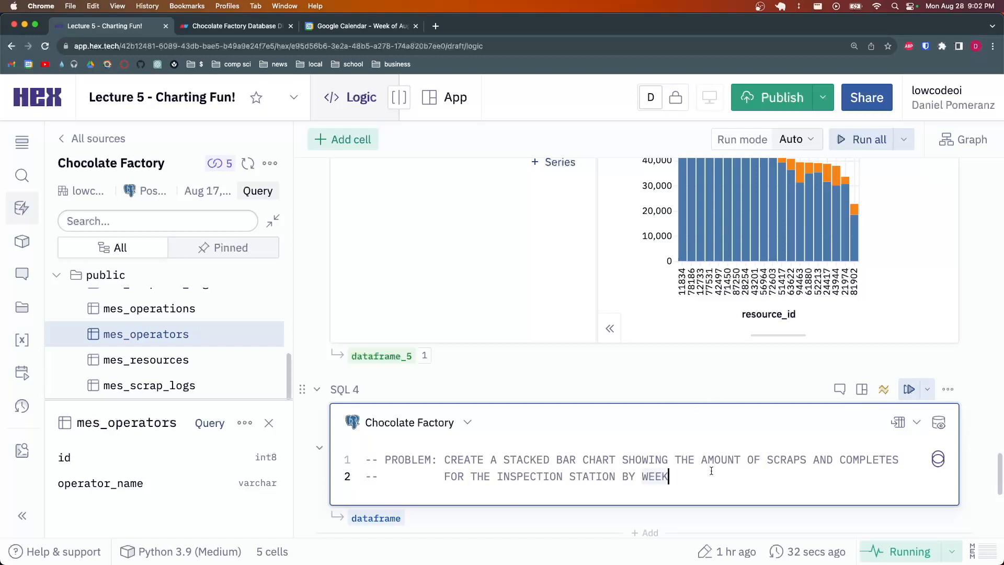
click(269, 423)
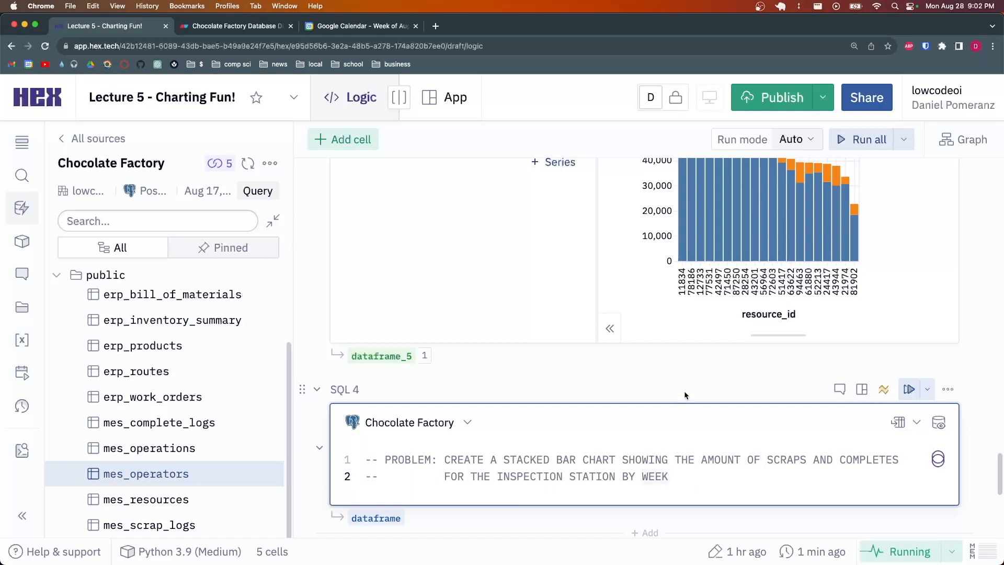
scroll(625, 416, up, 1)
scroll(580, 417, down, 1)
scroll(513, 367, up, 10)
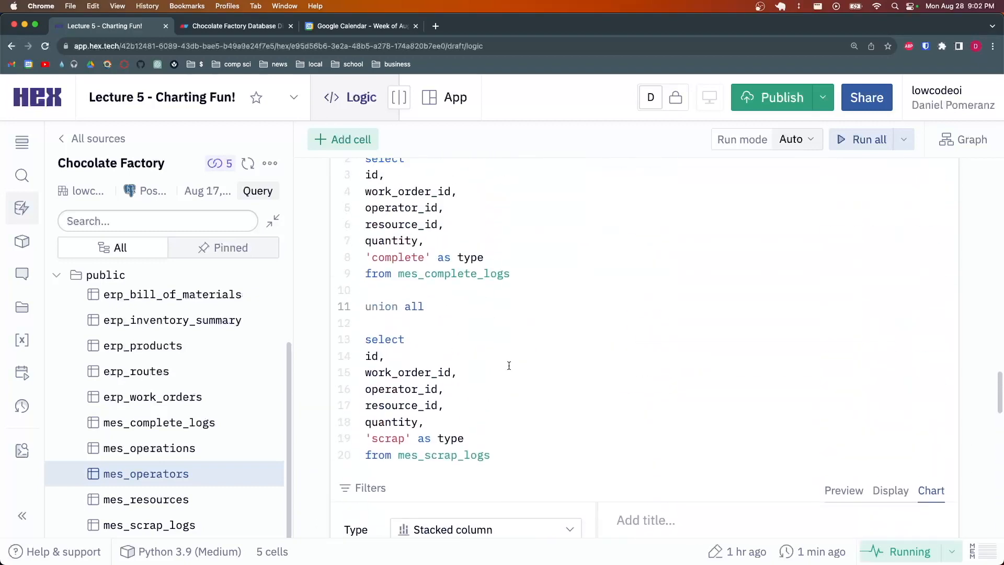
Copy SQL 3's union query and paste it on a new line below SQL 4's problem comment
drag(502, 454, 365, 289)
key(super+c)
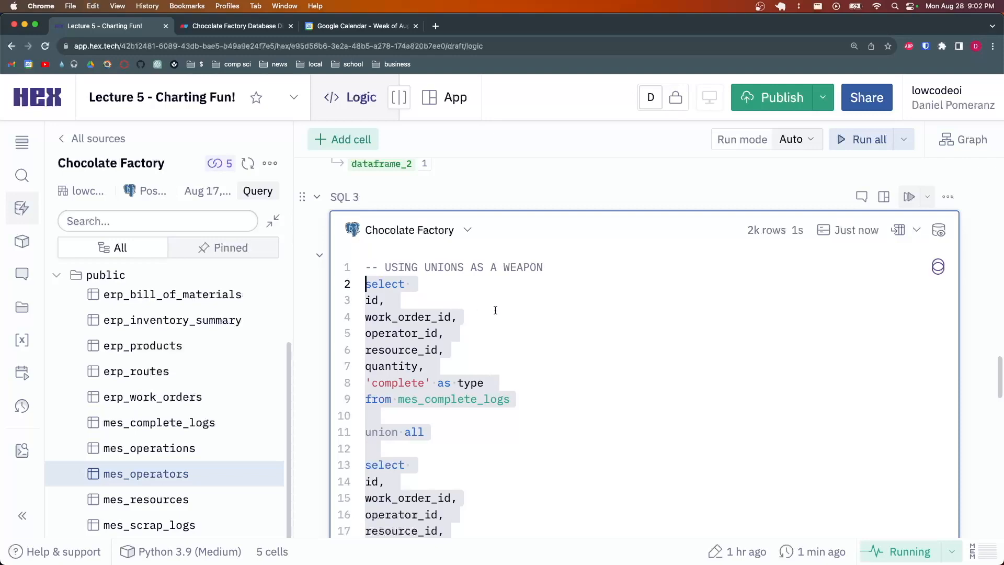
scroll(495, 310, down, 15)
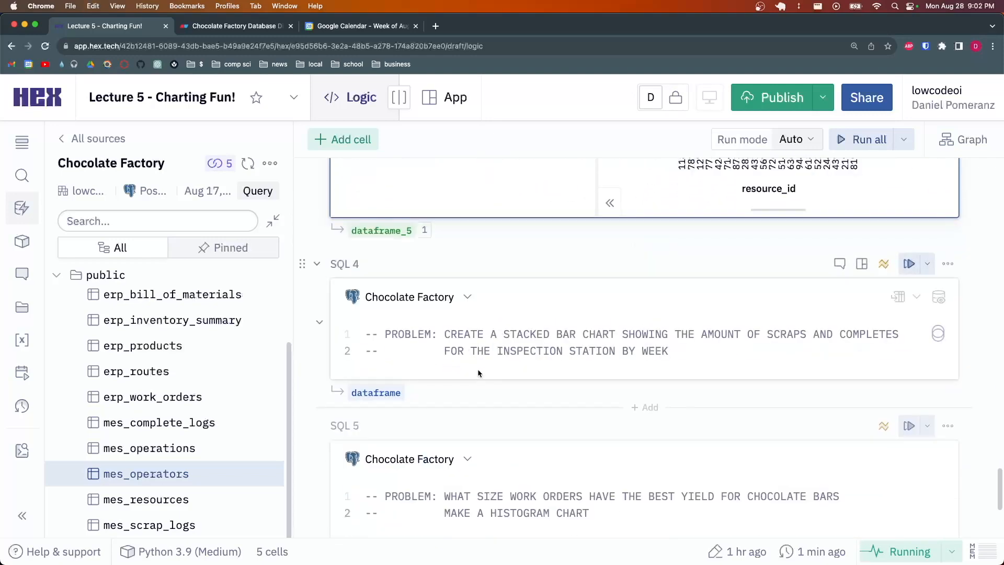
click(691, 351)
key(Return)
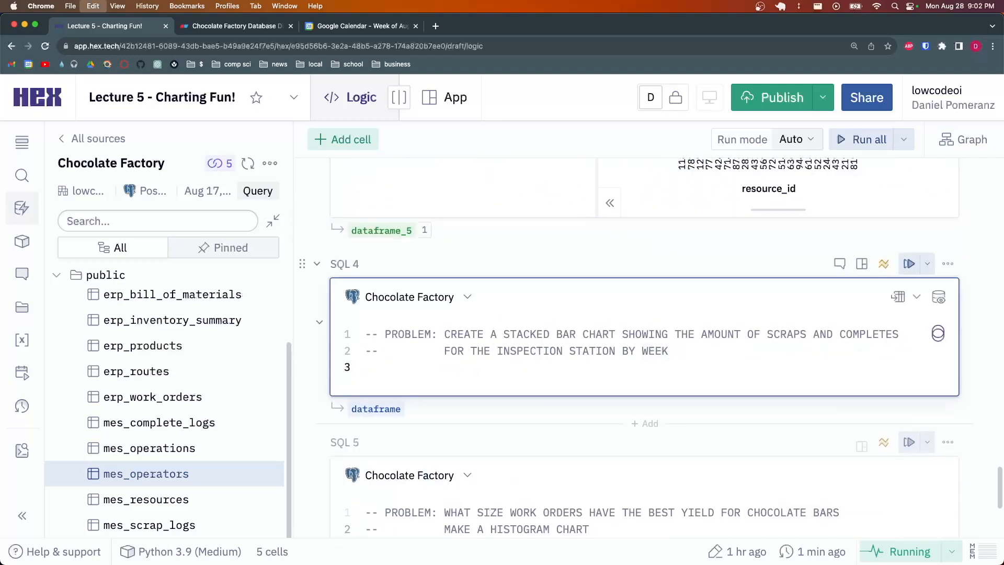
key(super+v)
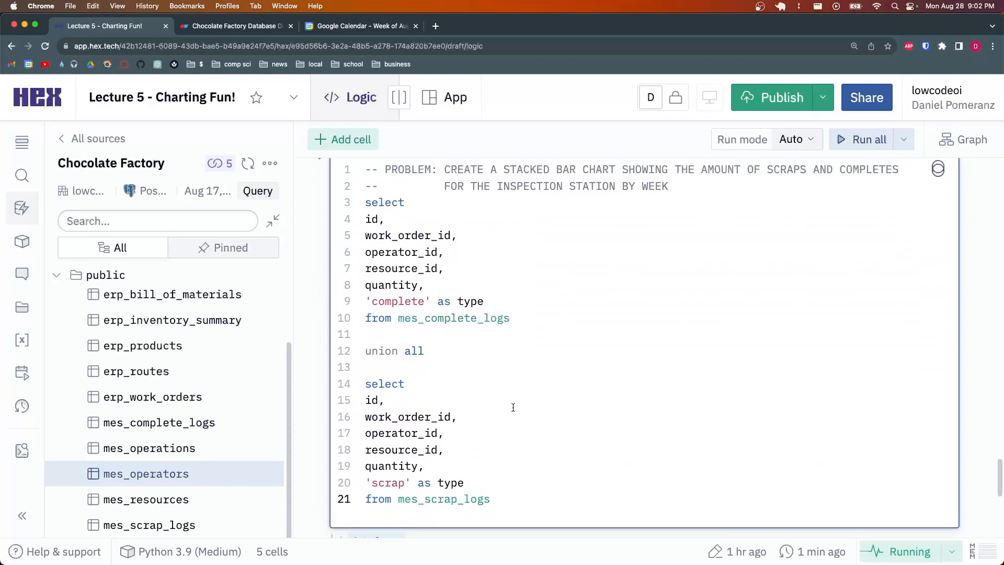
scroll(528, 392, up, 1)
scroll(550, 366, down, 1)
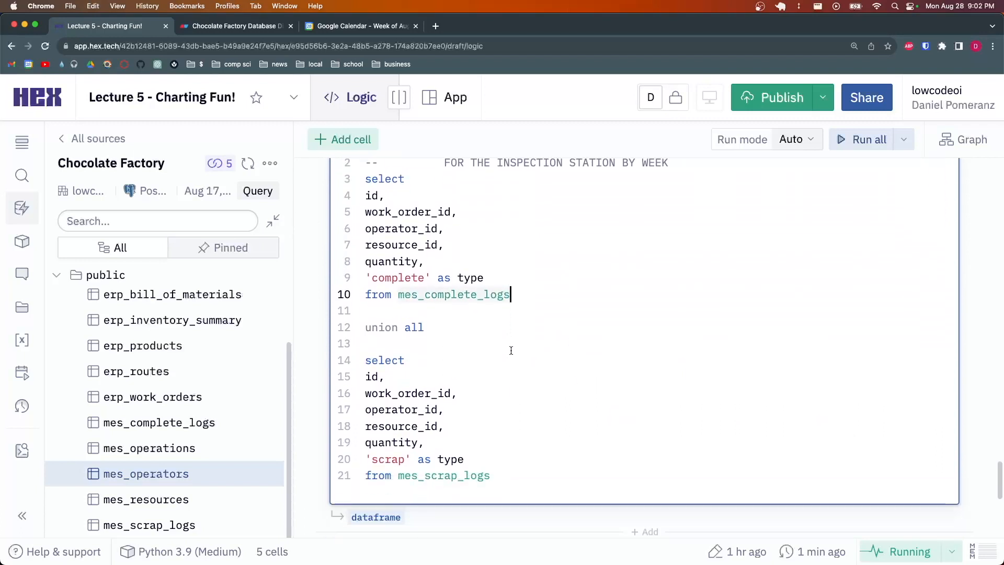
Delete the operator_id and resource_id lines from both selects of the pasted query
click(472, 263)
scroll(502, 303, up, 1)
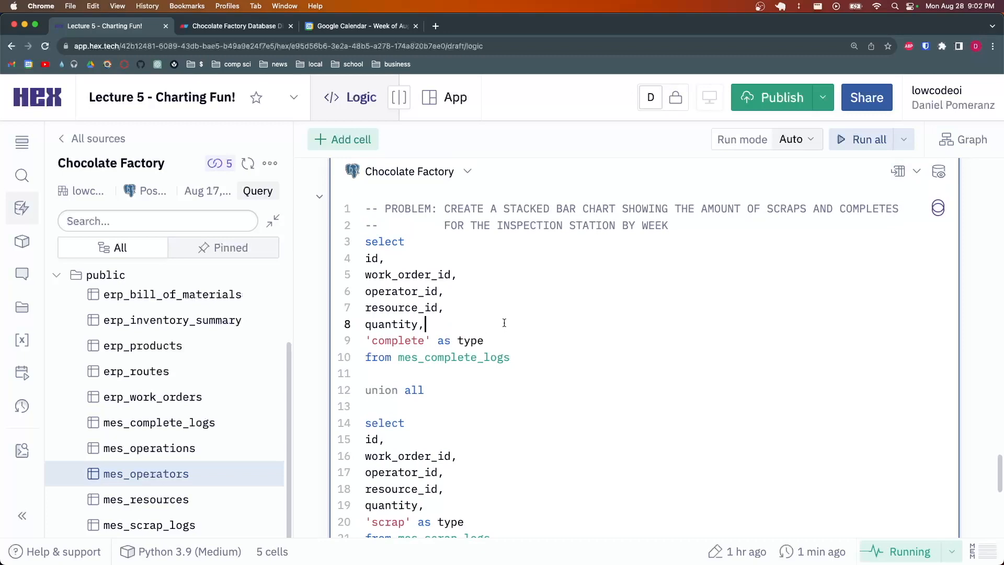
drag(464, 309, 480, 278)
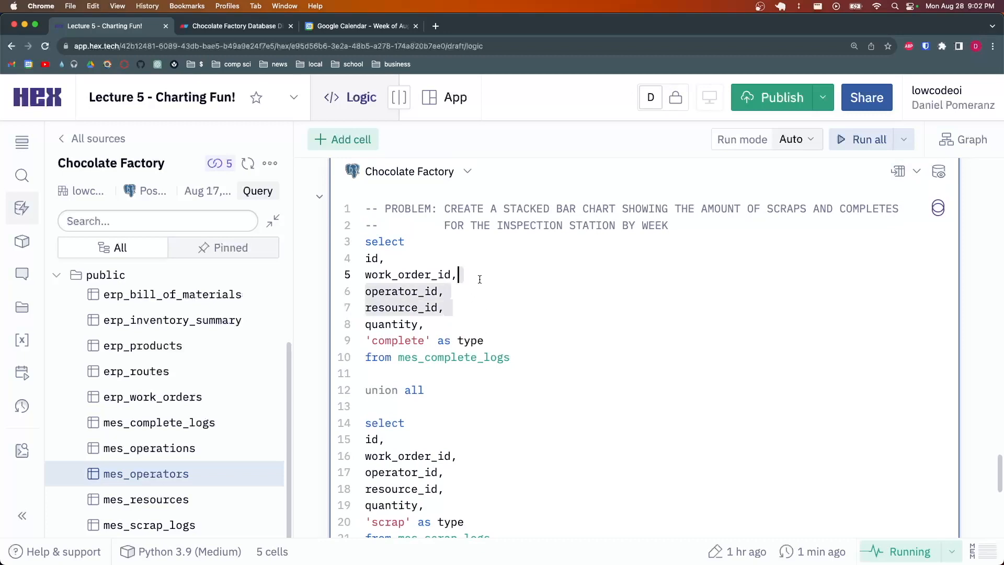
key(BackSpace)
drag(462, 454, 463, 424)
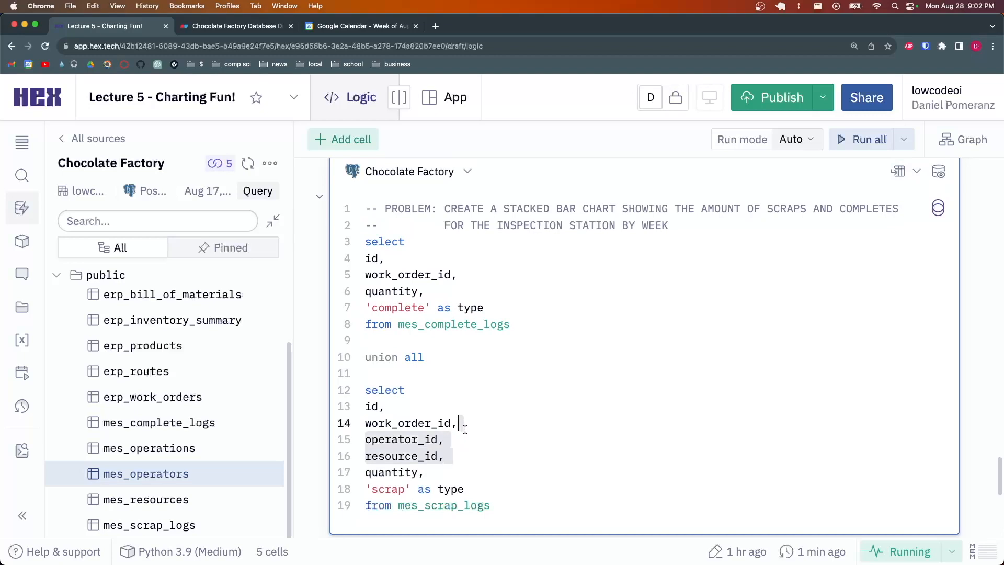
key(BackSpace)
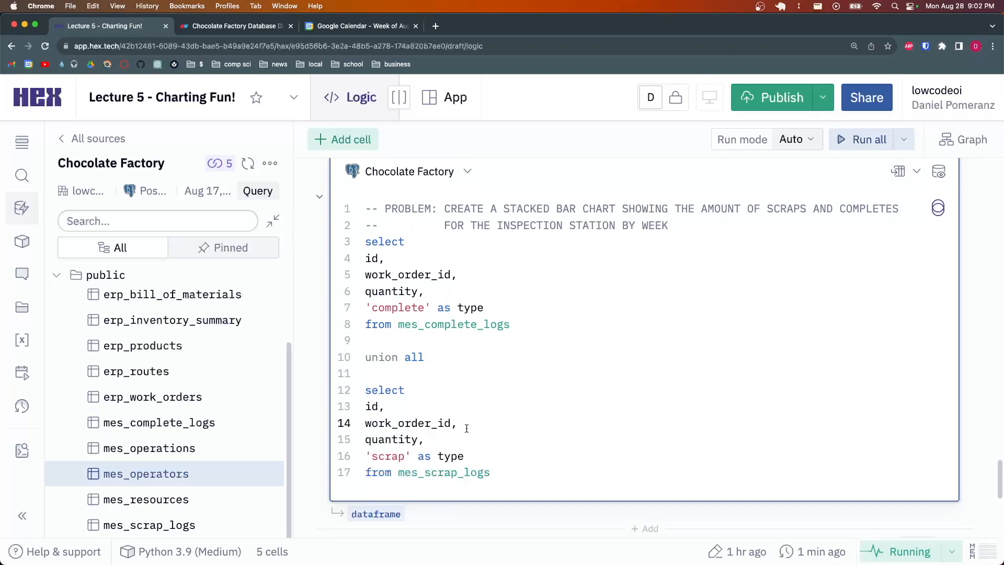
Remove the id and work_order_id columns from both selects
click(419, 260)
drag(468, 273, 482, 247)
key(BackSpace)
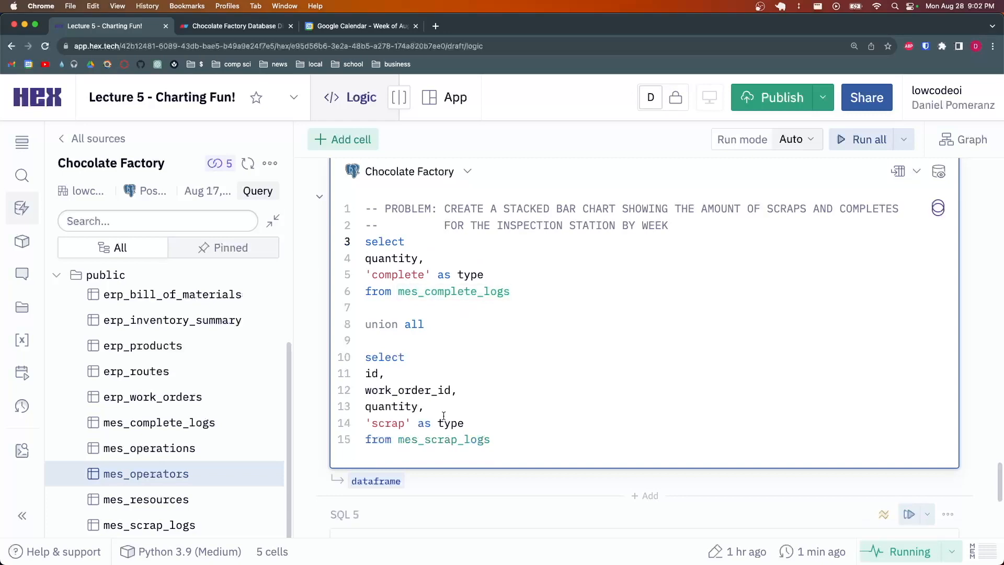
drag(471, 389, 413, 357)
key(BackSpace)
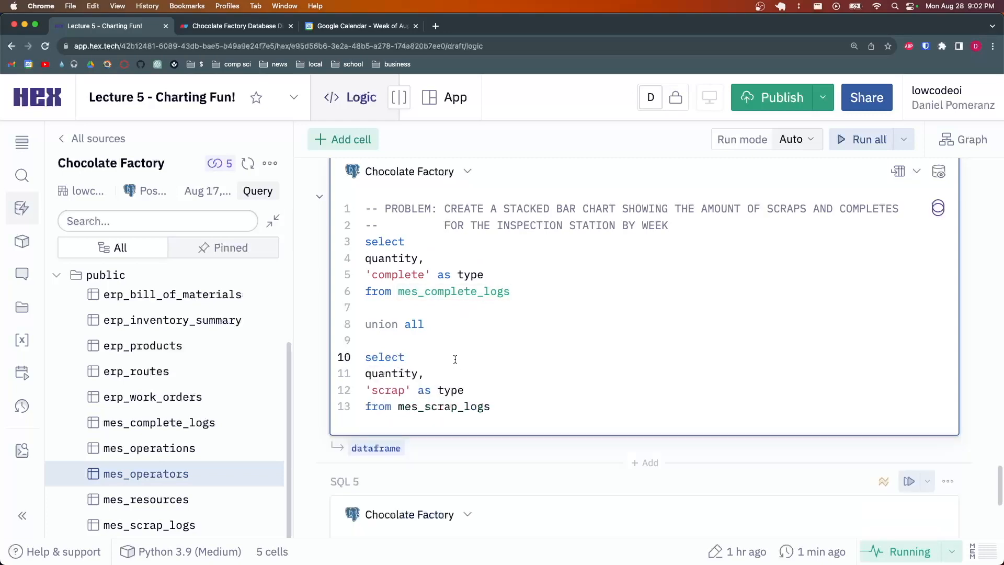
Add 'EXTRACT(week from timestamp) as week_of,' to the completes select
click(438, 245)
key(Return)
text(EXTRACT*)
text((mon)
key(BackSpace)
key(BackSpace)
key(BackSpace)
text(week from)
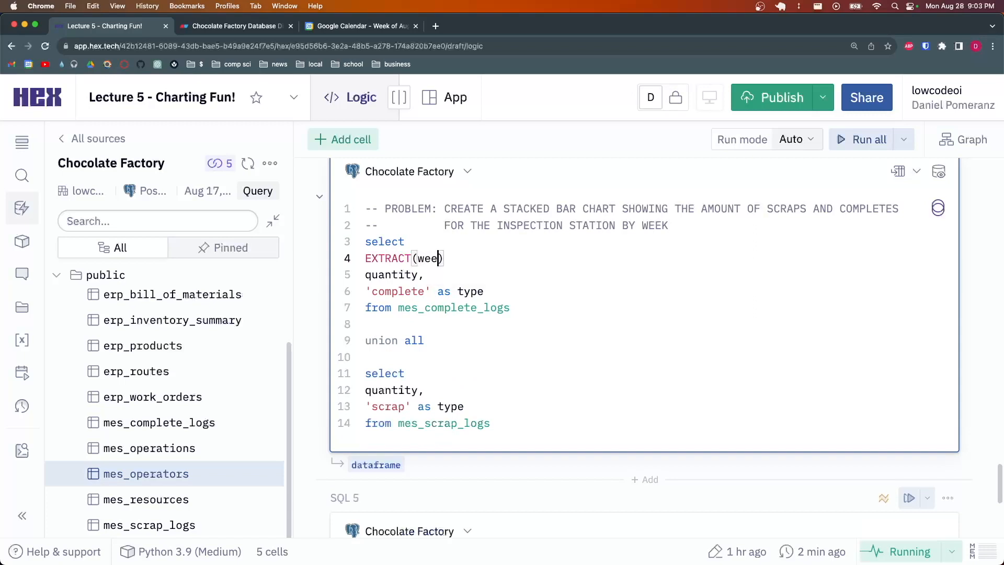
text( timestamp) as week_of)
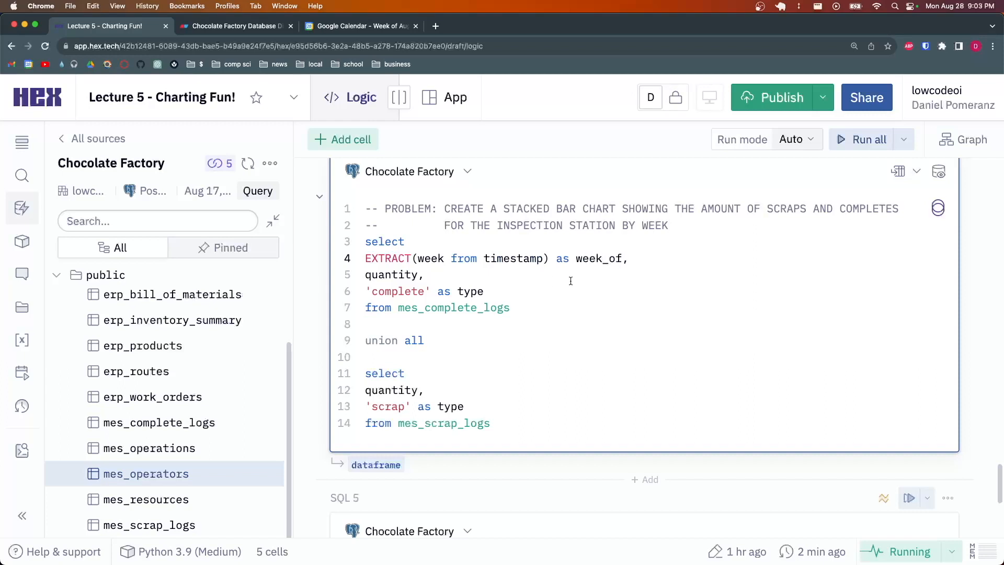
text(,)
Copy the week_of column into the scrap select and run the union query
drag(651, 259, 650, 249)
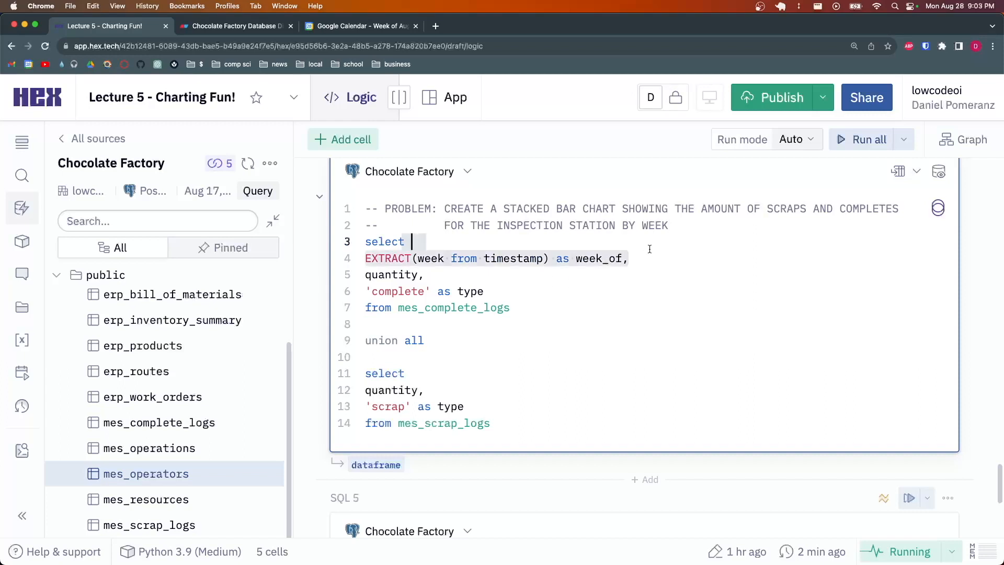
key(super+c)
click(495, 369)
key(super+v)
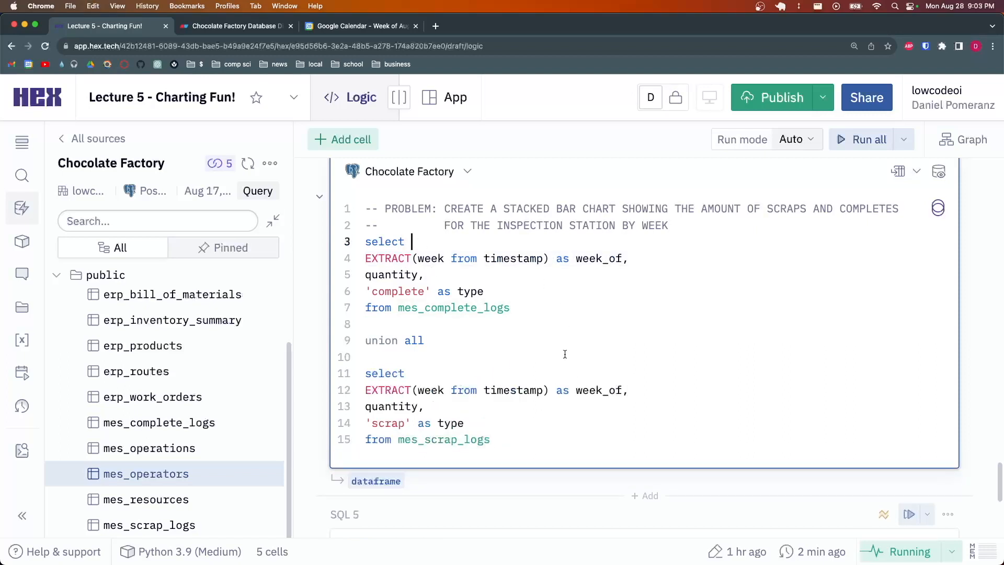
drag(633, 390, 380, 391)
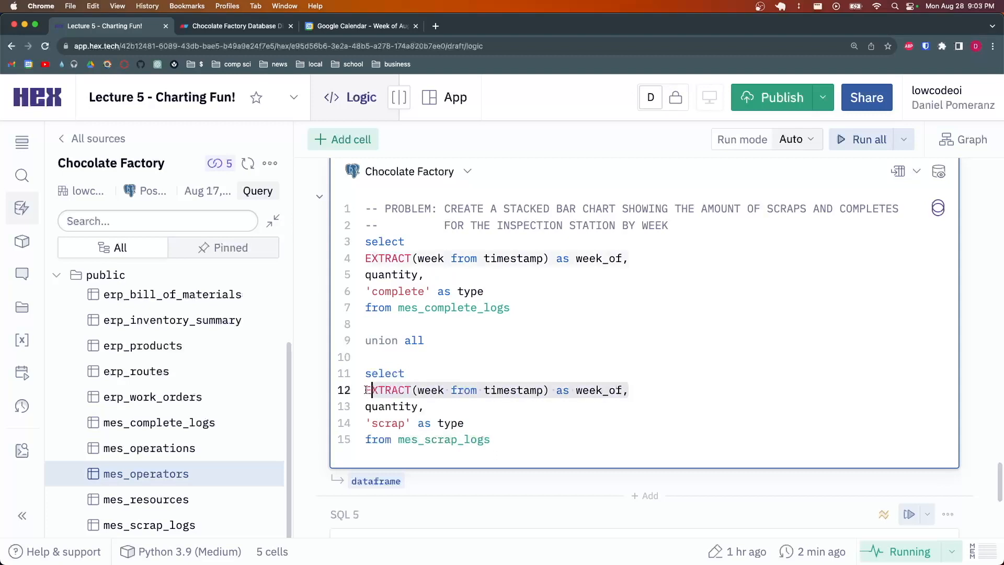
click(419, 391)
click(558, 441)
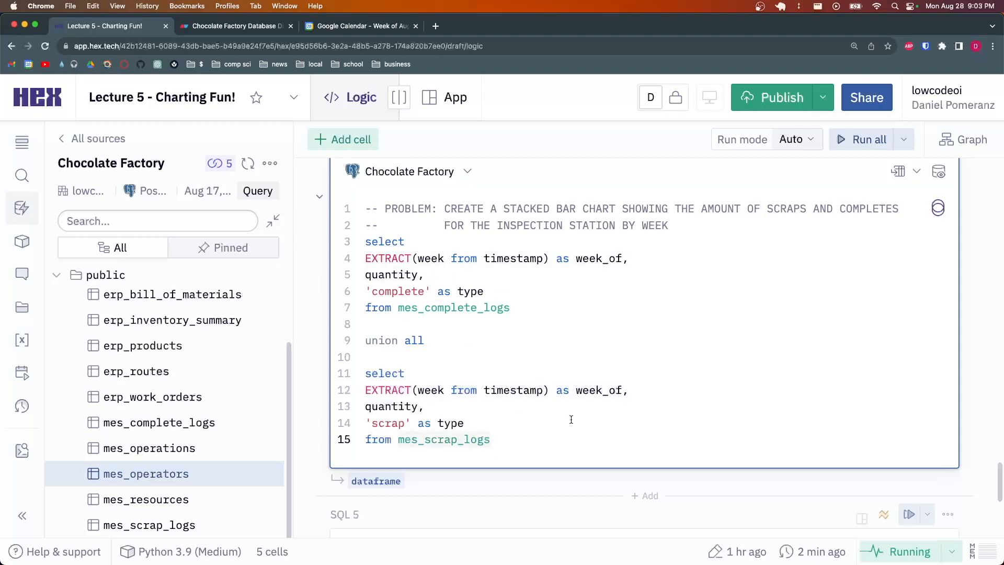
key(super+Return)
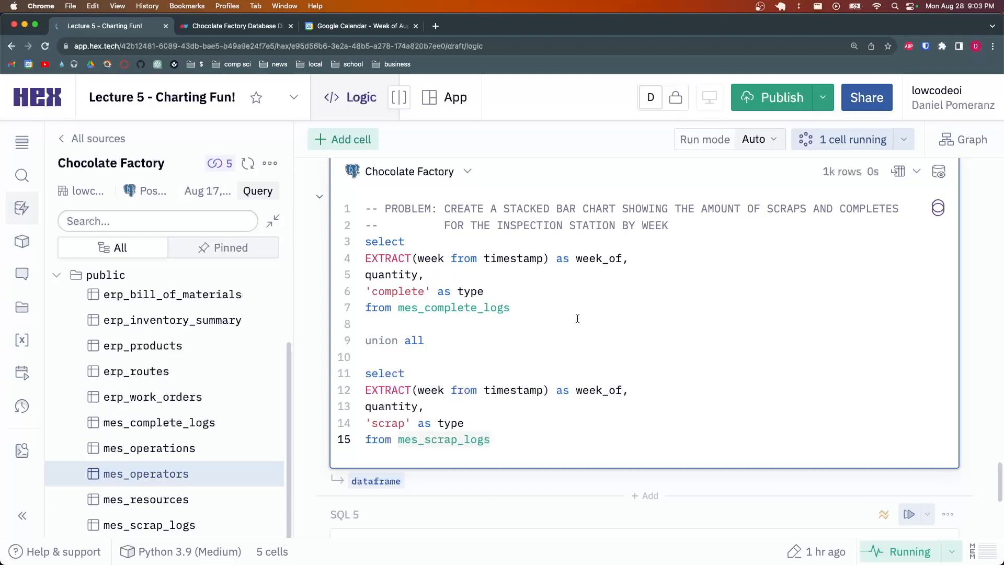
Clear both chart axes, then set X-axis to week_of and Y-axis to quantity (Sum)
scroll(858, 435, down, 1)
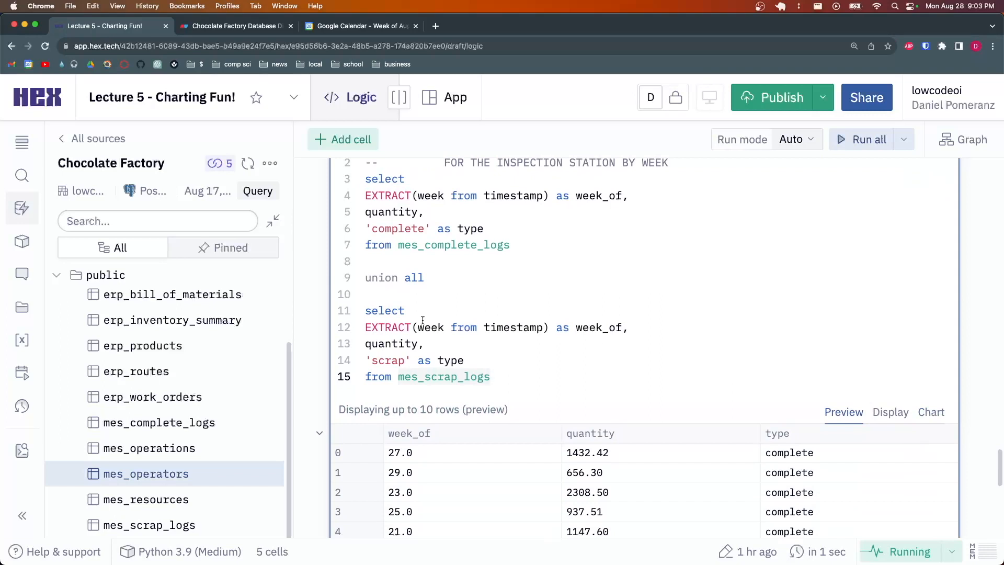
scroll(863, 408, down, 1)
scroll(636, 312, down, 5)
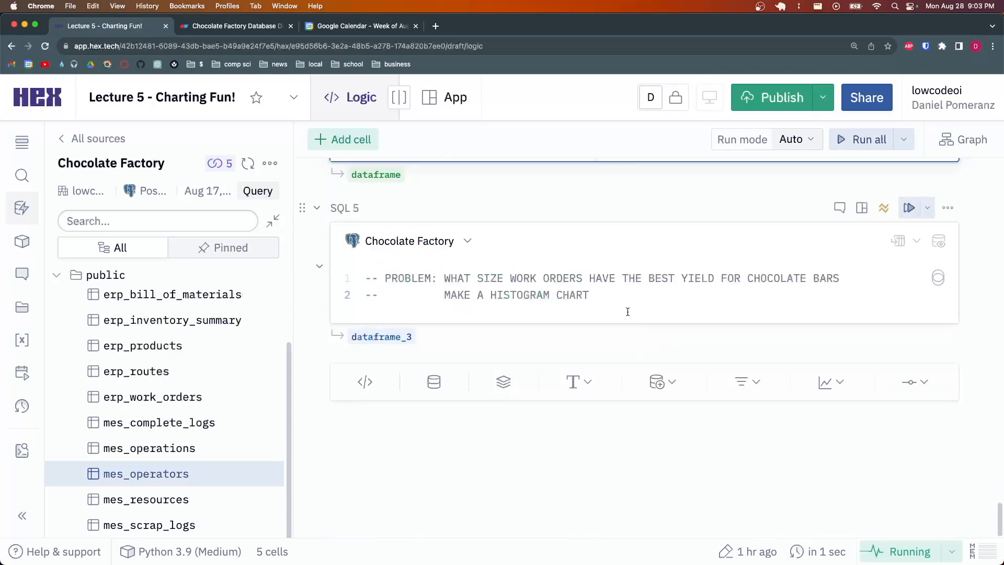
scroll(636, 312, up, 6)
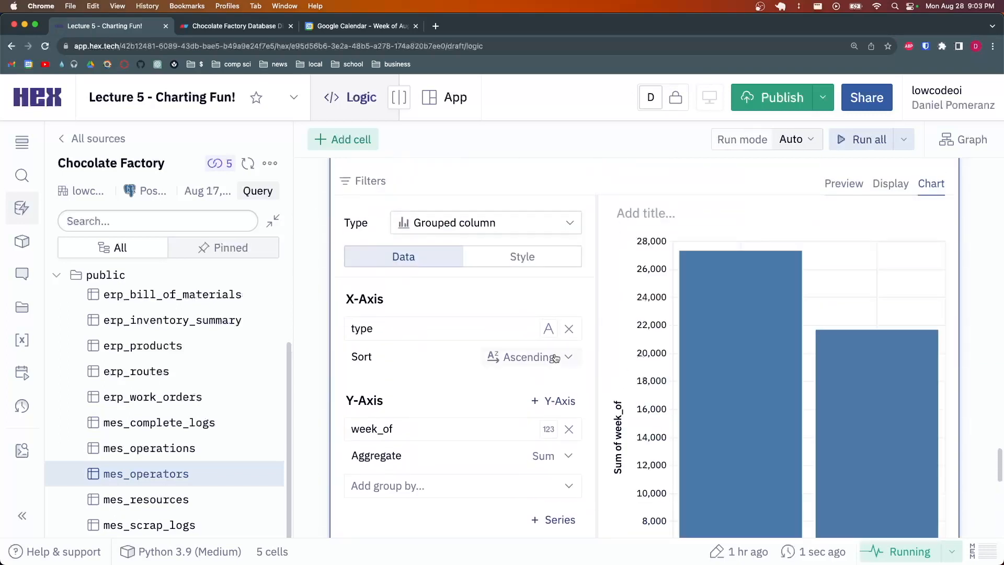
click(569, 328)
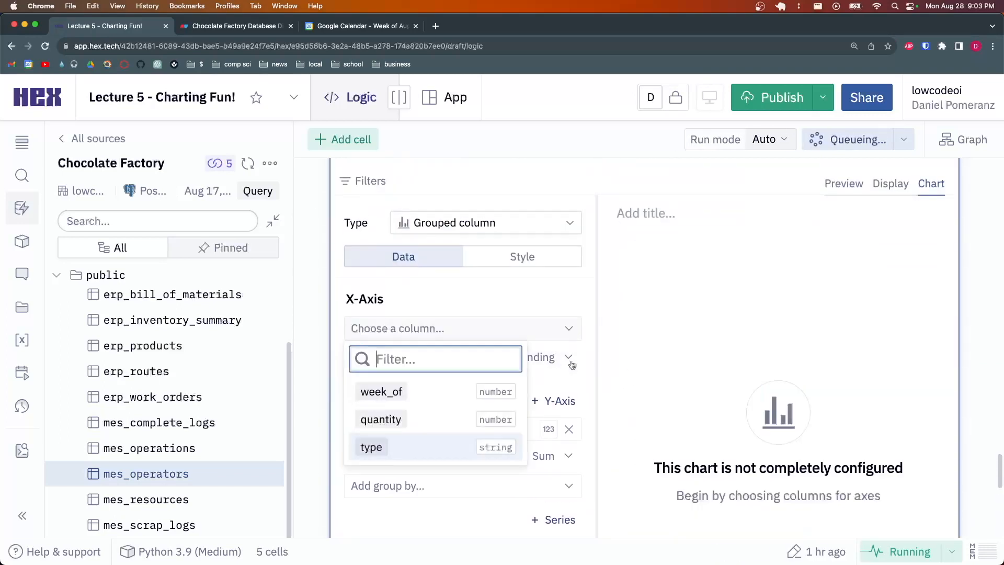
click(569, 430)
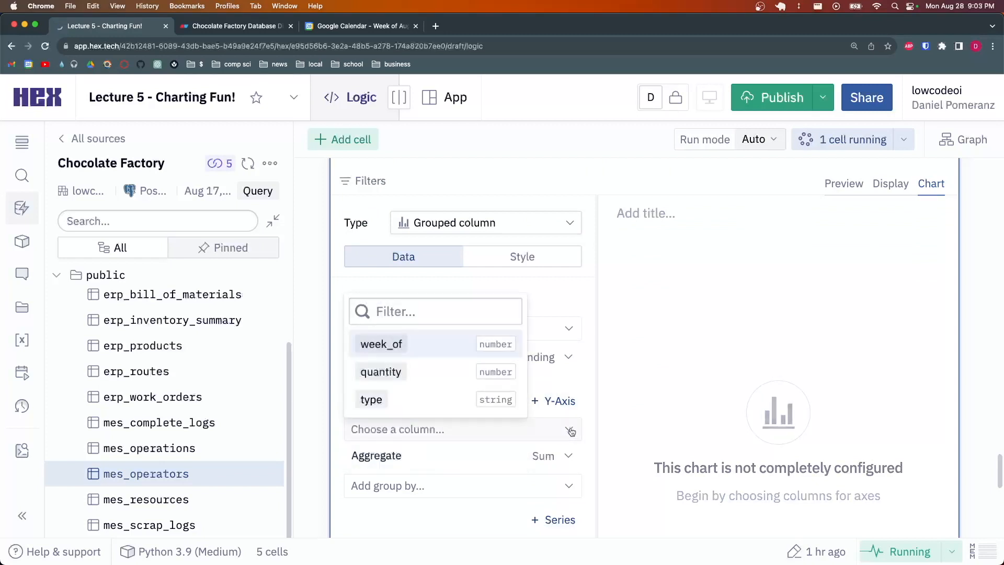
click(578, 329)
click(467, 396)
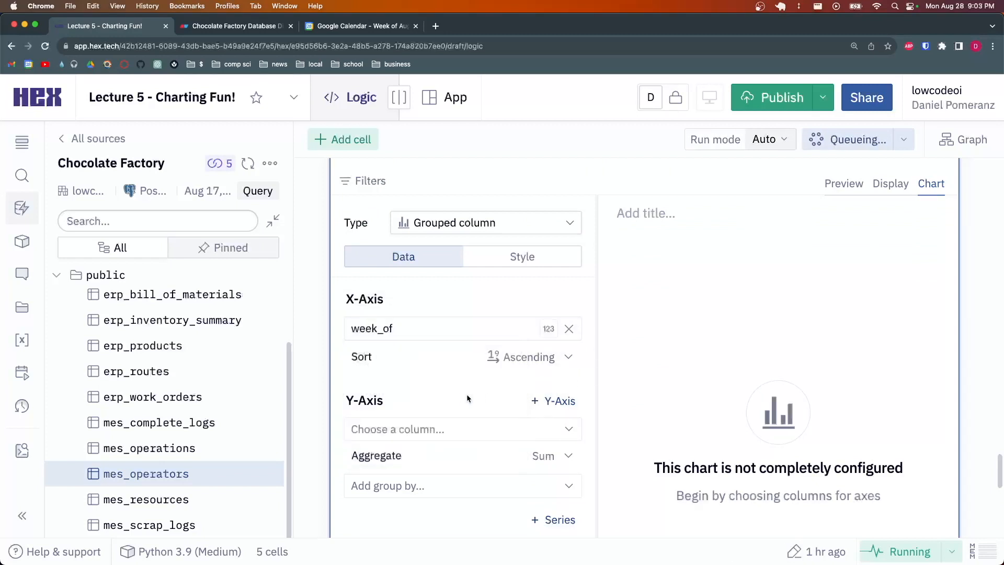
scroll(633, 334, down, 2)
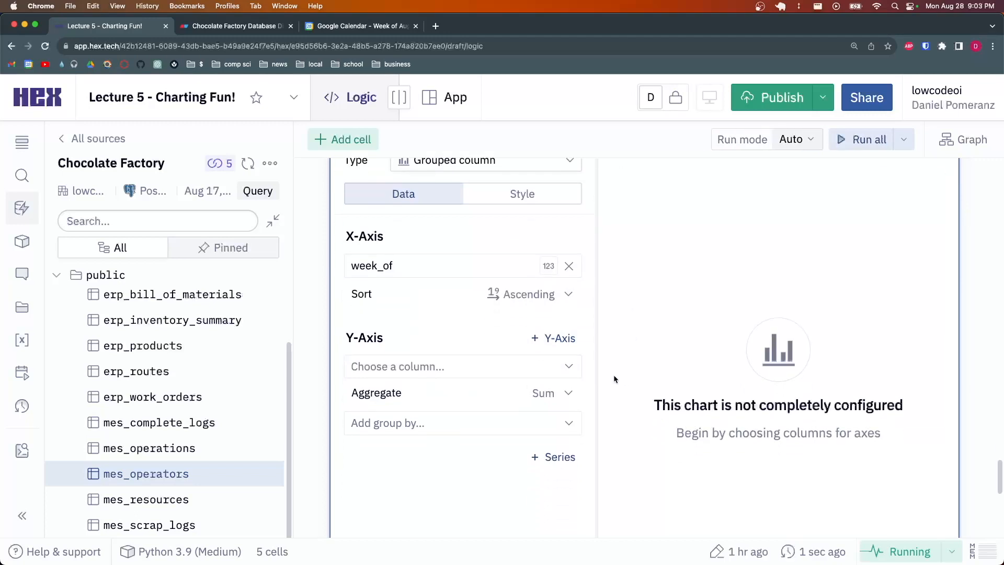
click(572, 368)
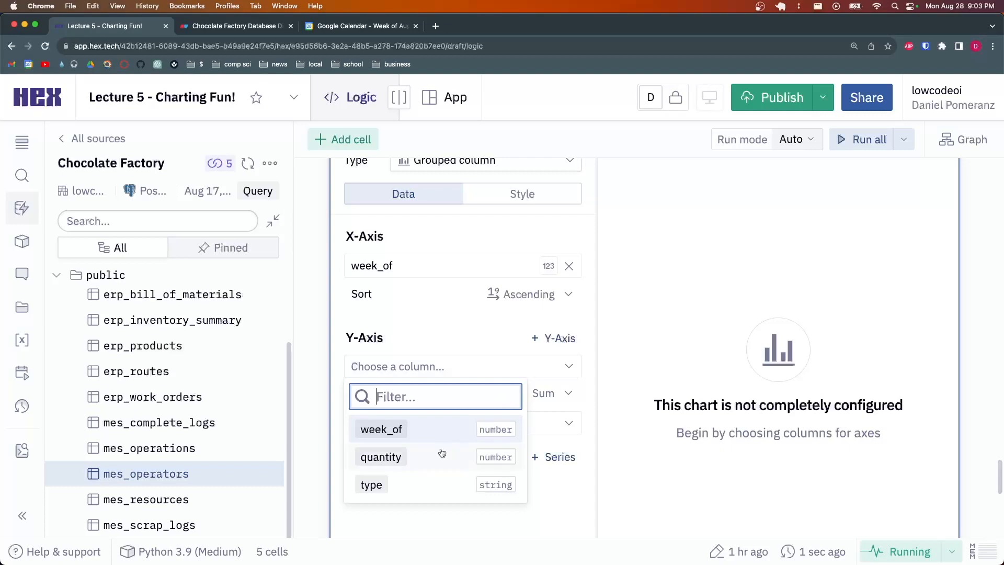
click(442, 453)
Group the chart series by type to separate complete and scrap quantities
scroll(488, 348, up, 3)
scroll(485, 347, down, 3)
scroll(562, 375, down, 1)
scroll(562, 375, down, 2)
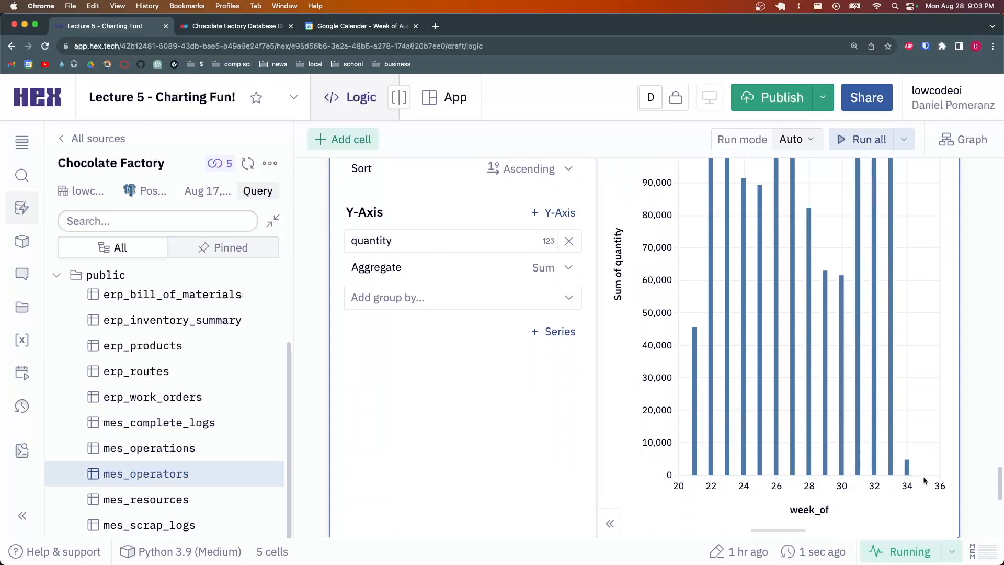
scroll(717, 416, up, 3)
click(426, 422)
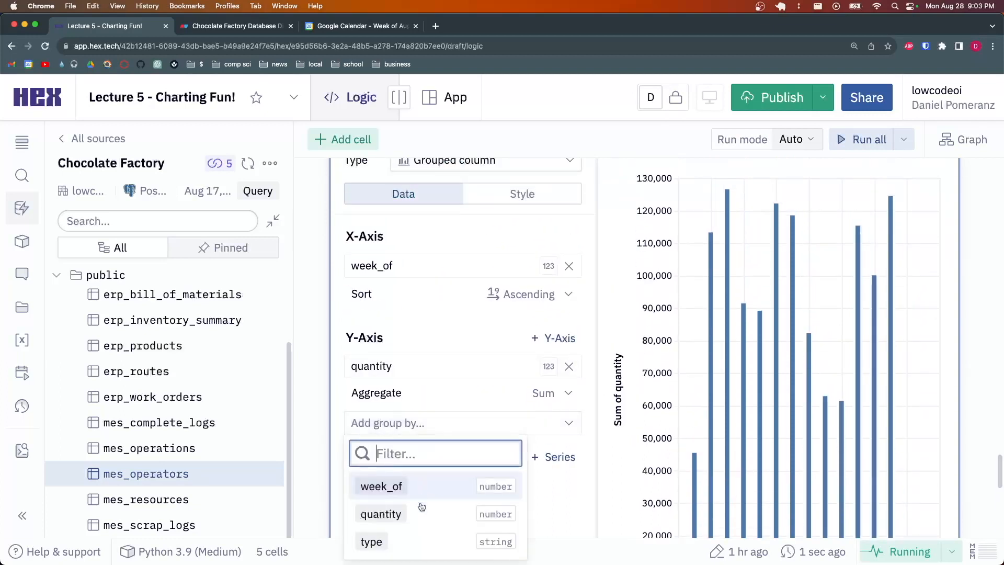
click(421, 542)
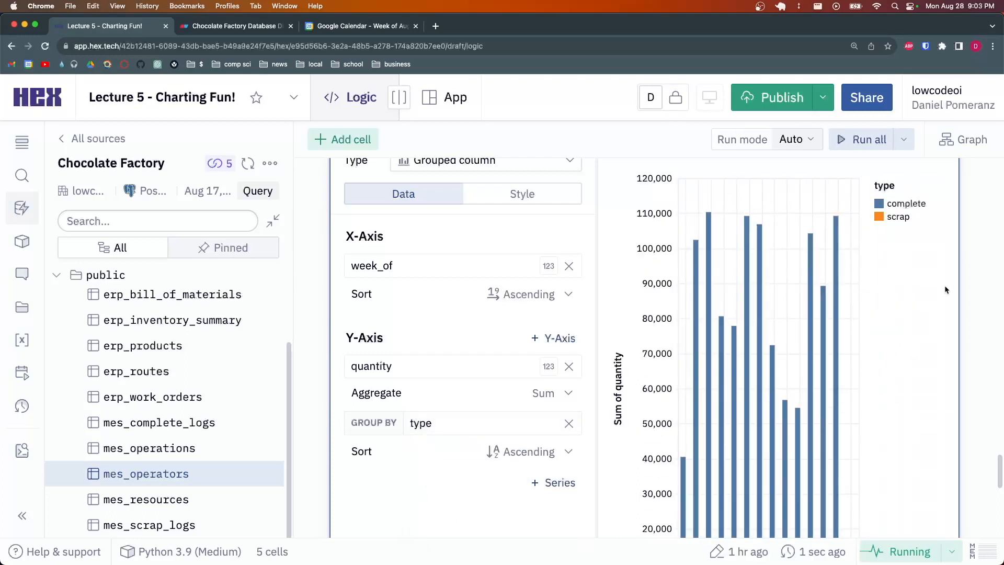
scroll(942, 302, down, 3)
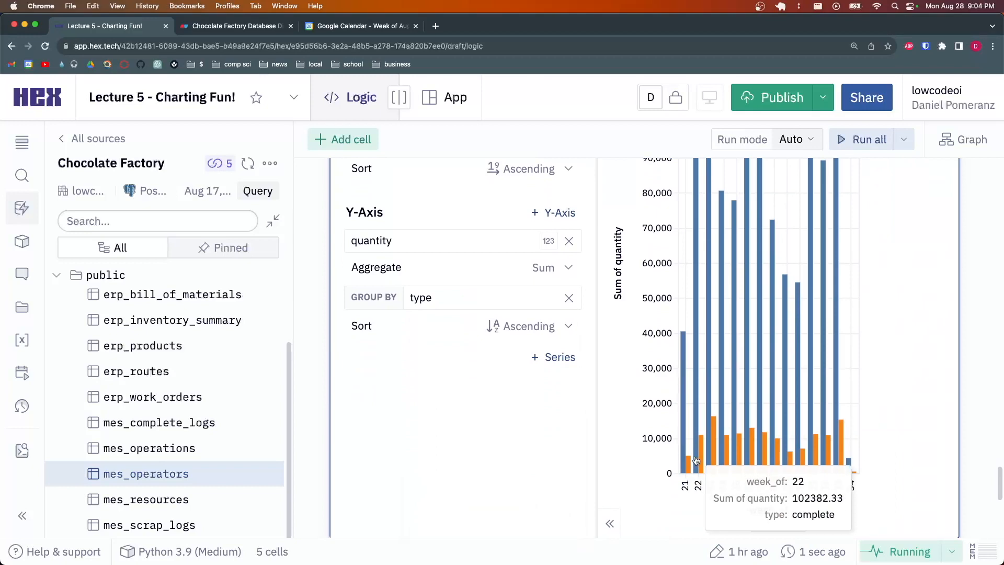
scroll(834, 464, up, 3)
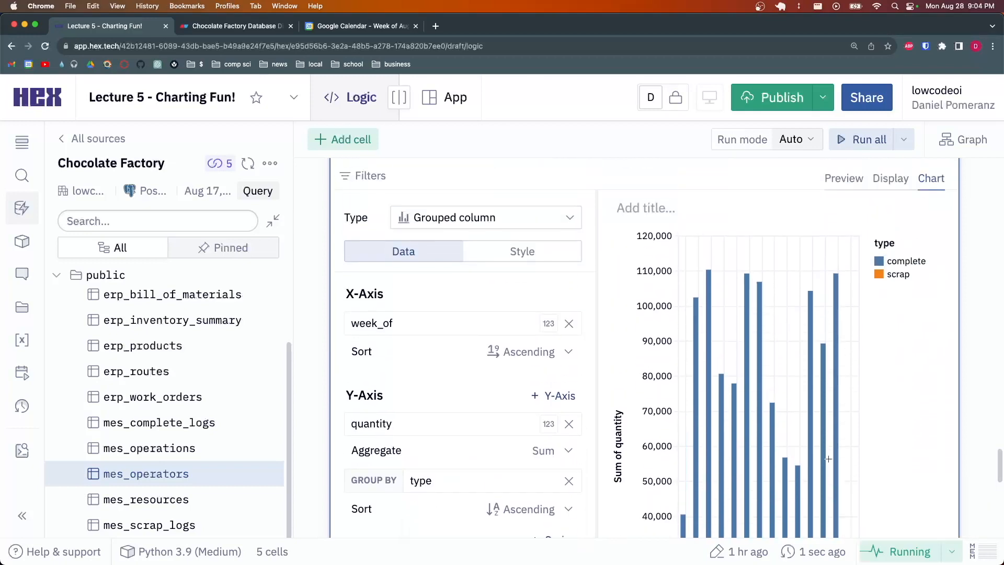
Change the chart type to Stacked column, stacking scrap and complete per week_of
click(472, 237)
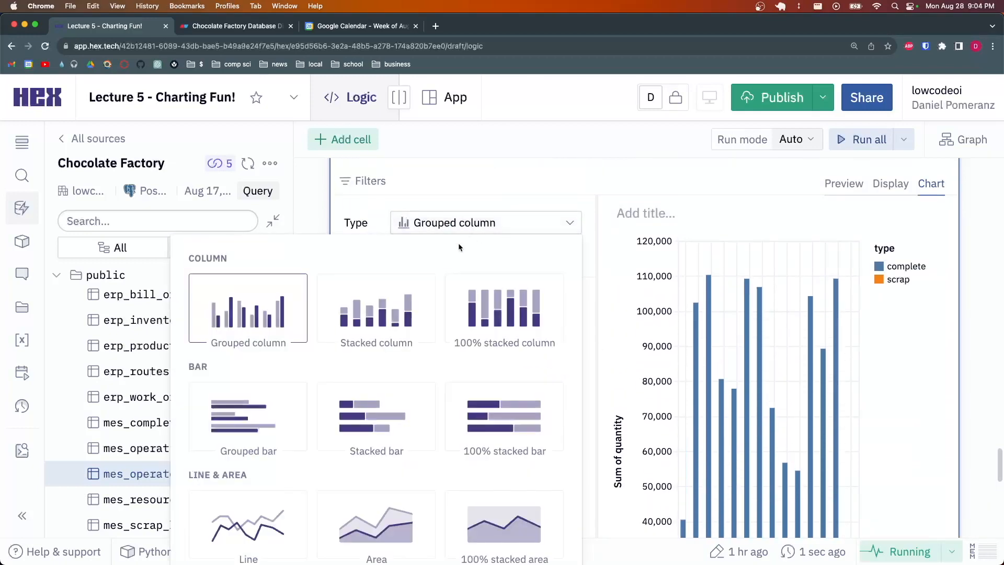
click(385, 310)
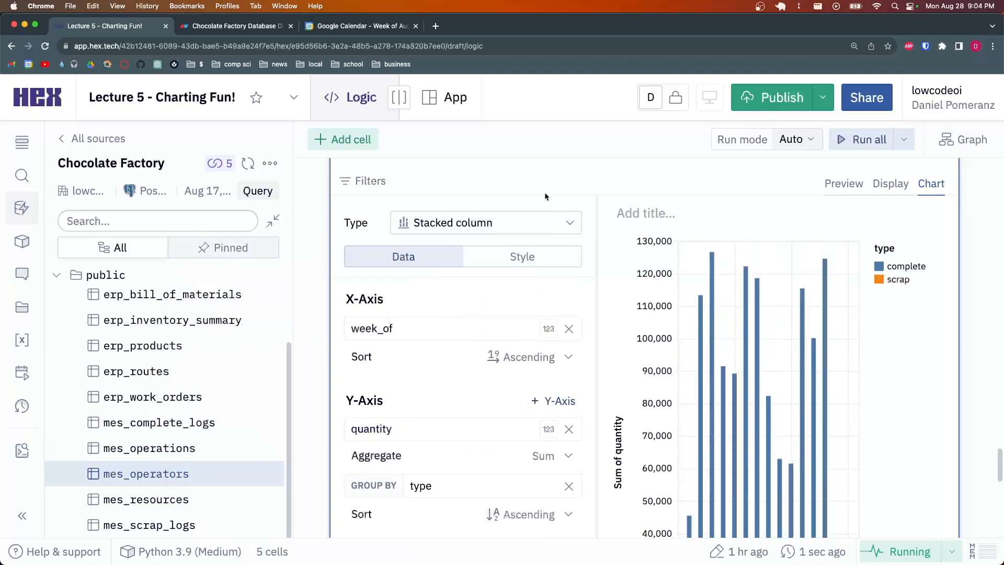
scroll(733, 298, down, 5)
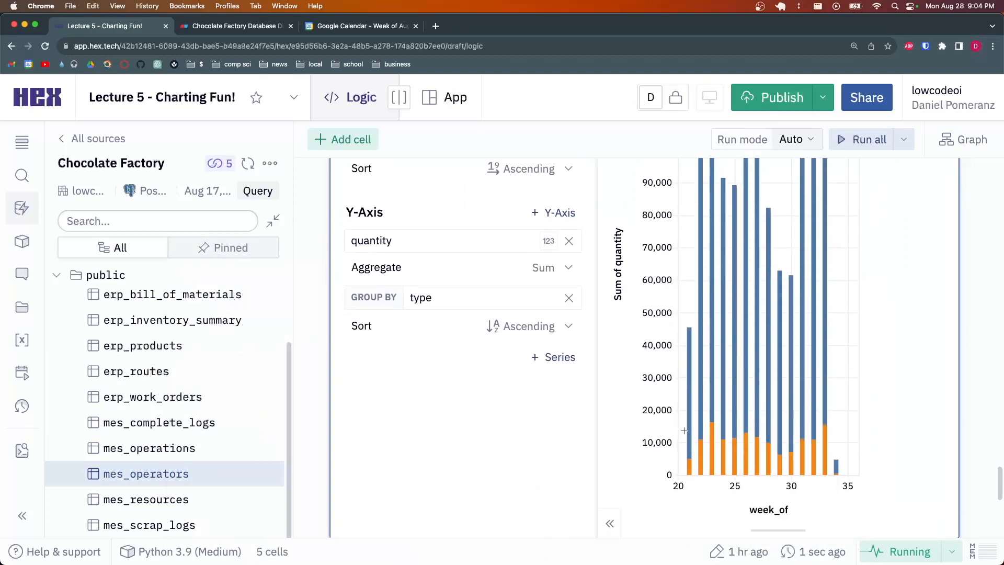
scroll(693, 449, up, 3)
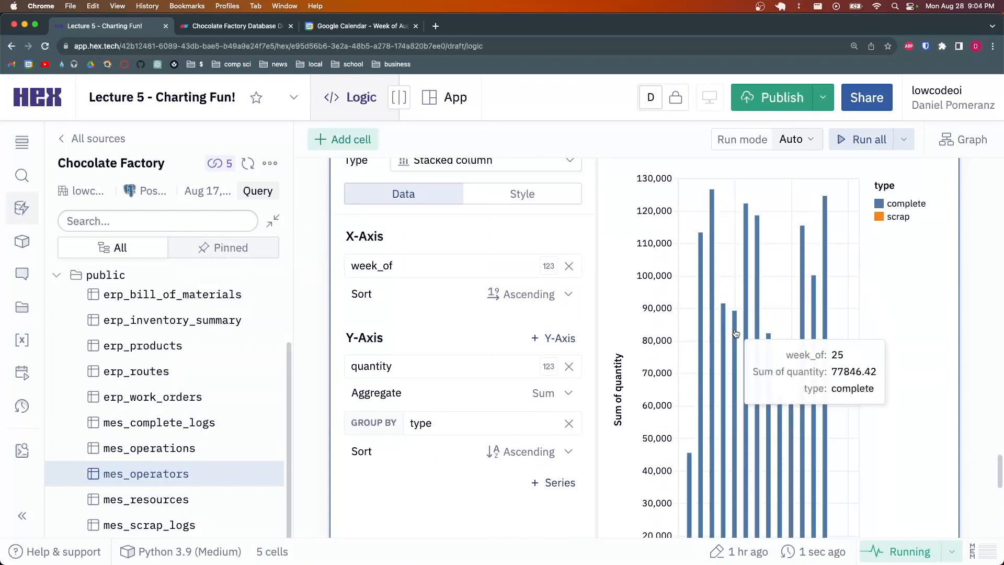
scroll(779, 397, down, 5)
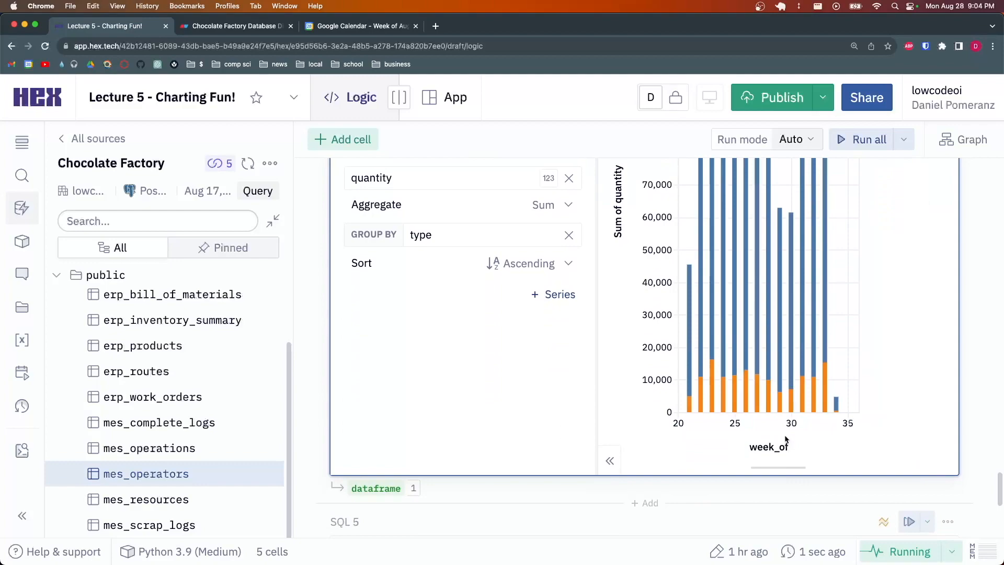